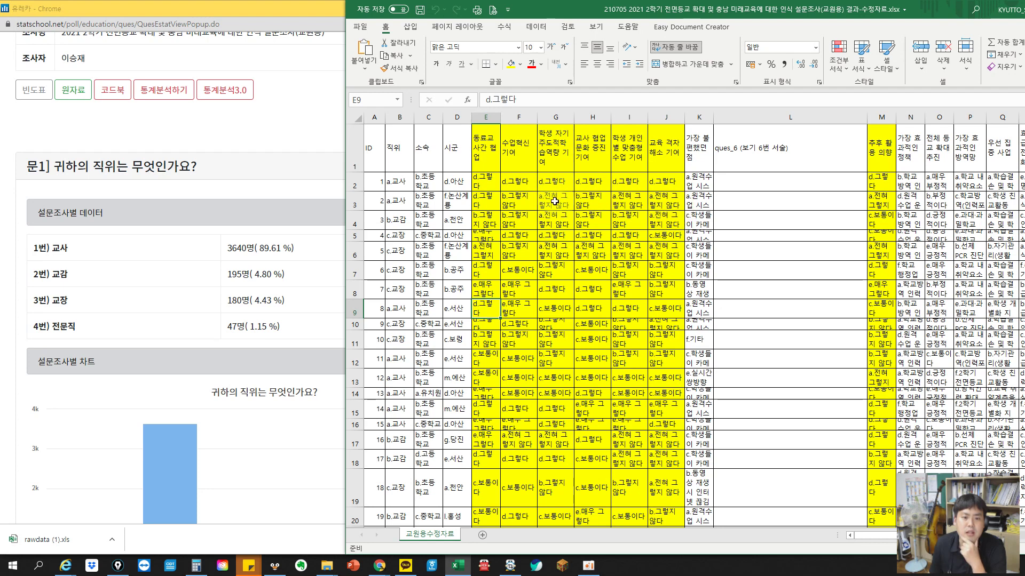
- Shift the workbook window off the survey results and go through the header cells from ID to G1
left_click(375, 157)
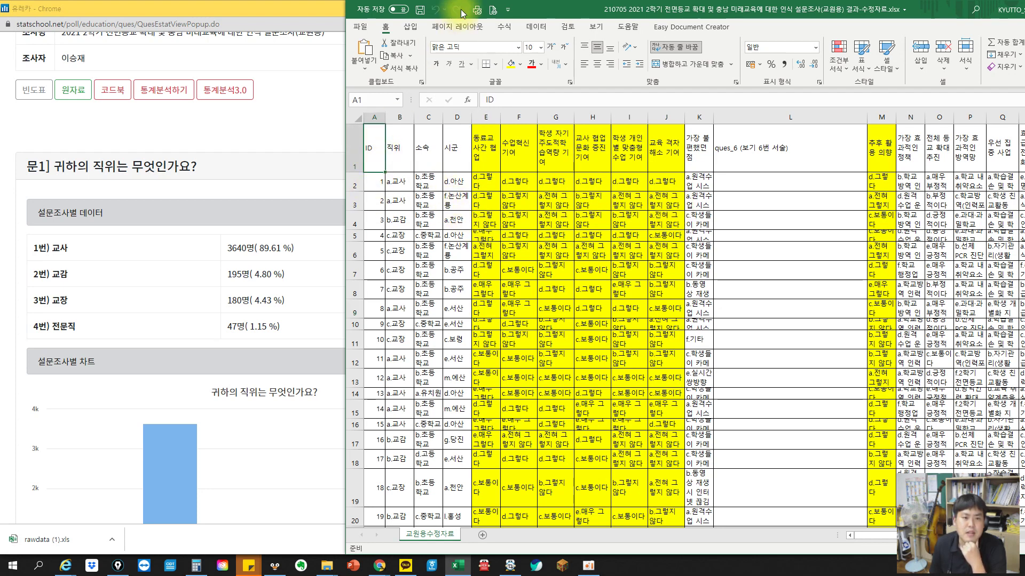
left_click_drag(534, 10, 606, 11)
key("Right")
key("Right")
key("Right")
key("Right")
key("Right")
key("Right")
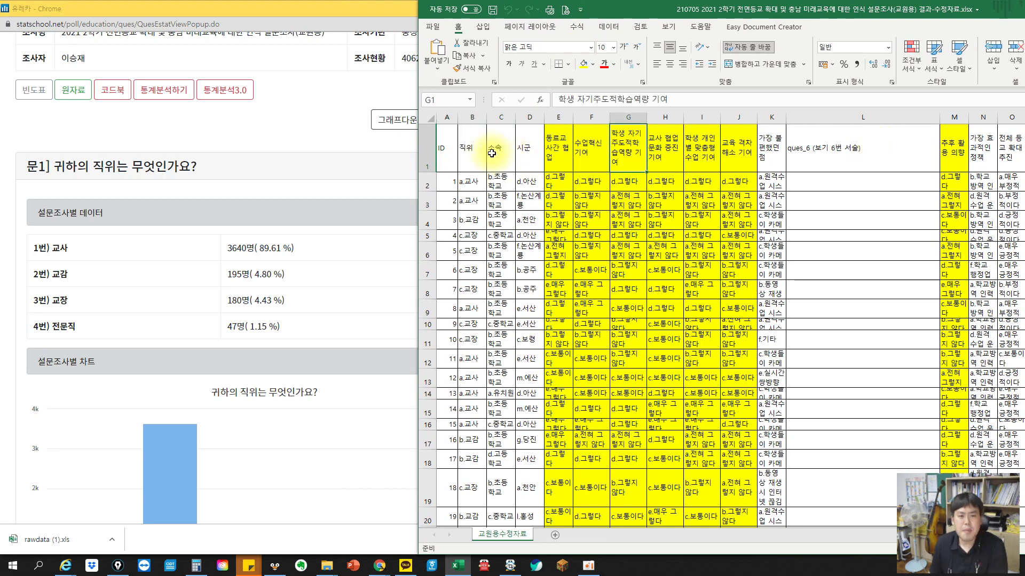
- Match the 직위 header with the question 1 heading, and move the workbook window clear of the survey results
left_click(469, 147)
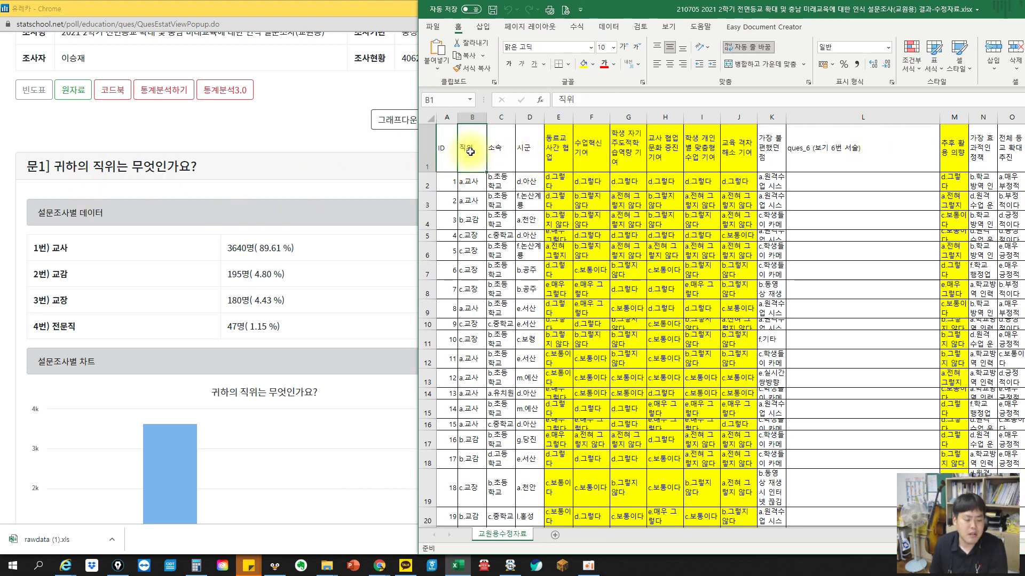
left_click_drag(26, 166, 166, 166)
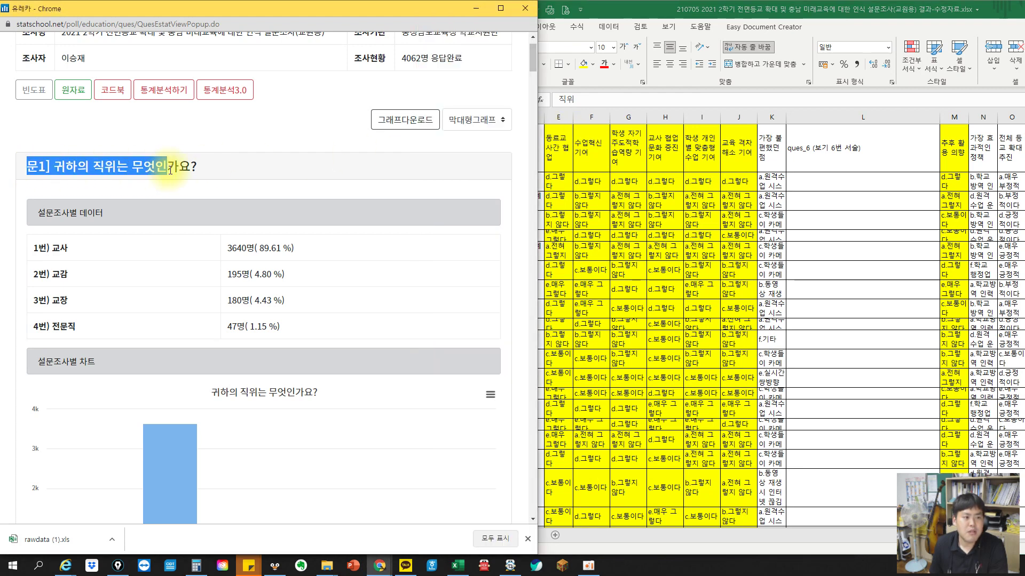
left_click_drag(644, 14, 729, 12)
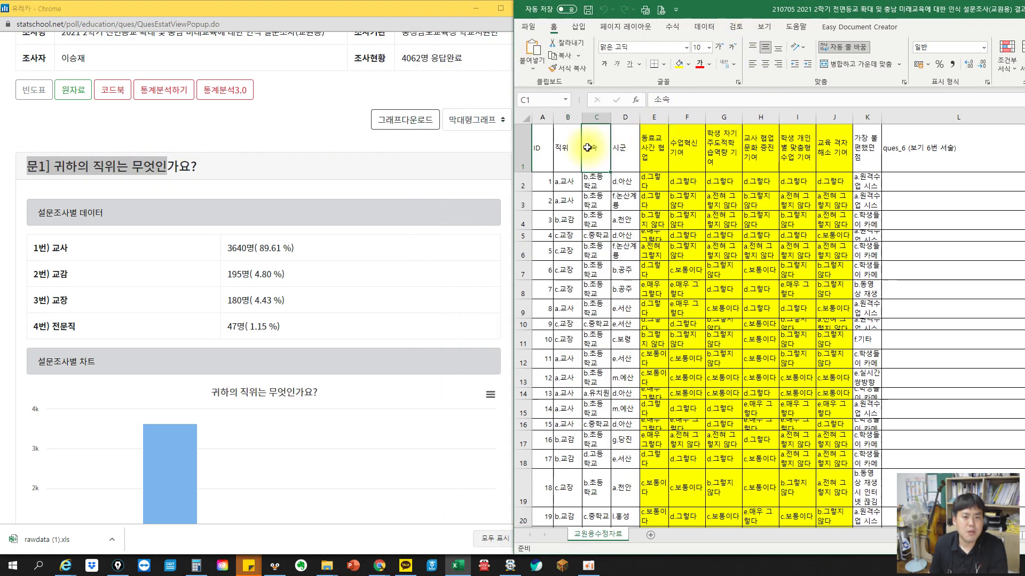
- Look over the question 1 and 2 results and highlight the survey title in the page header
scroll(291, 226, "down", 3)
scroll(295, 266, "down", 8)
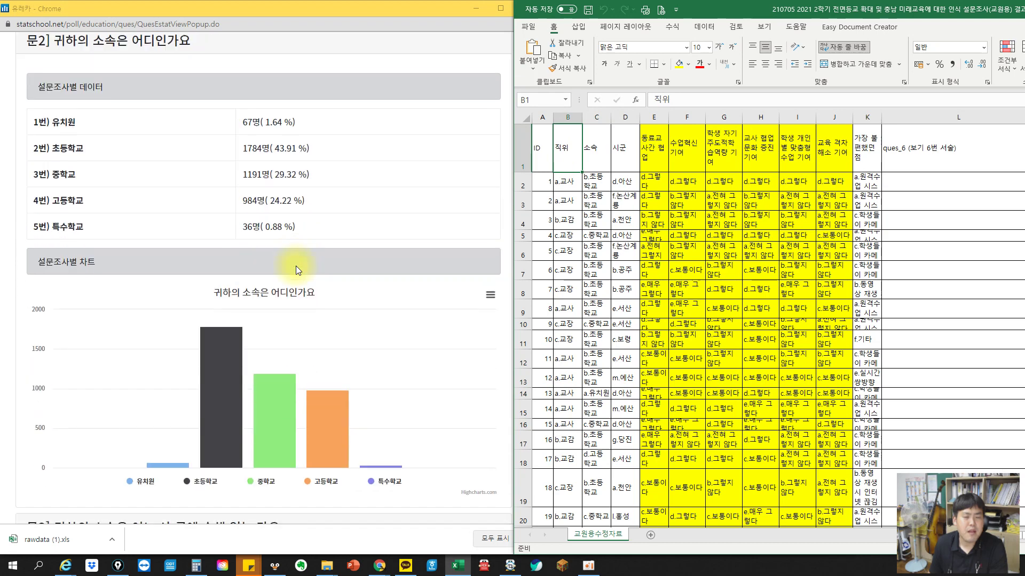
scroll(295, 266, "up", 11)
scroll(296, 266, "up", 1)
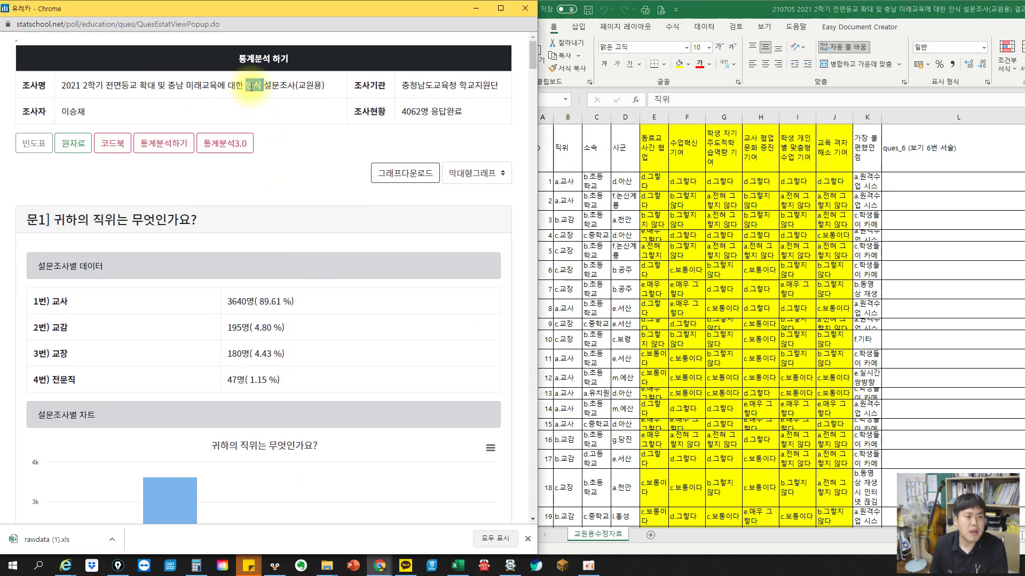
triple_click(254, 87)
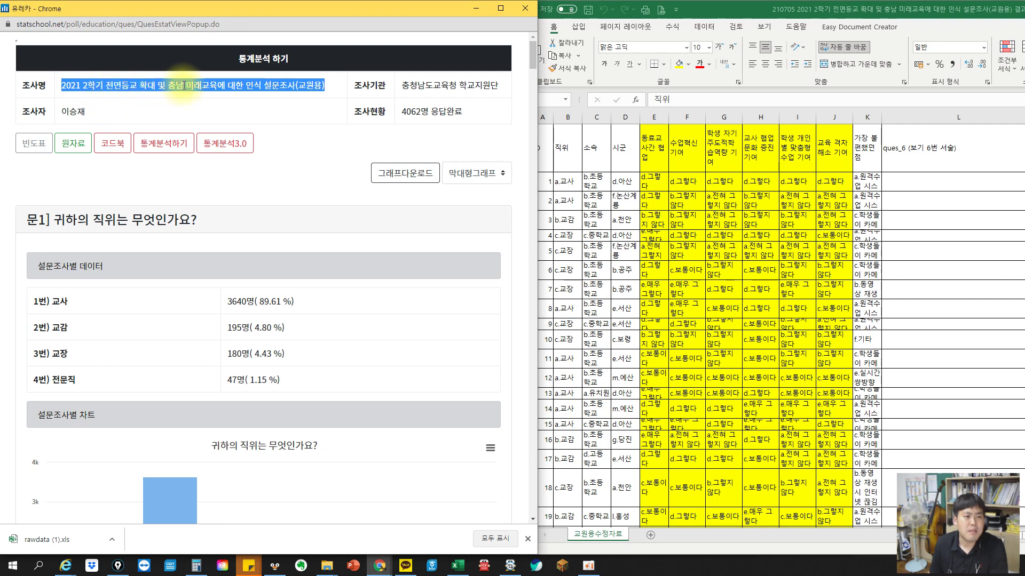
left_click(304, 83)
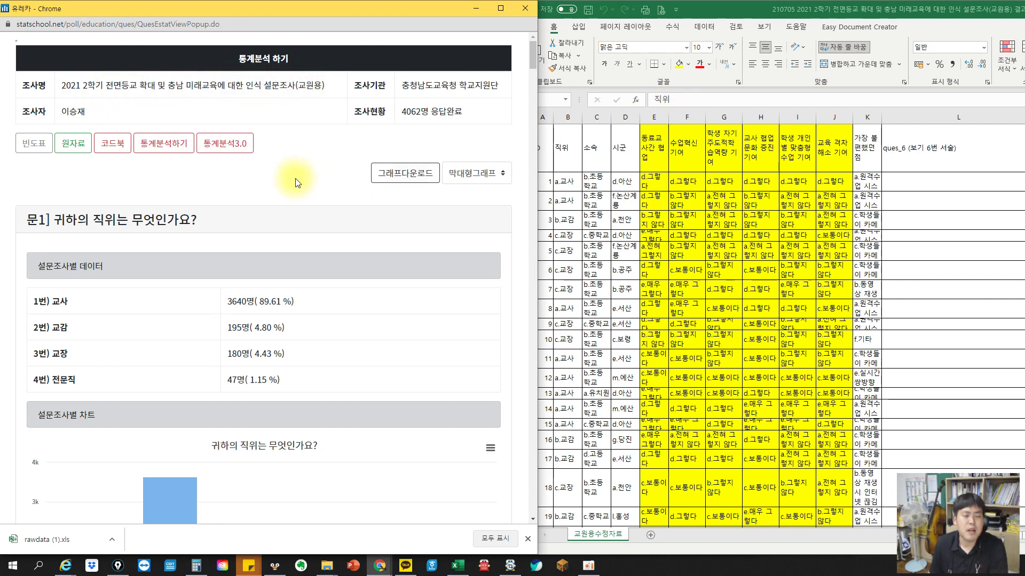
- Compare question 1 and its answer options with the 직위 column's header and responses in rows 2, 4 and 7
scroll(320, 180, "down", 3)
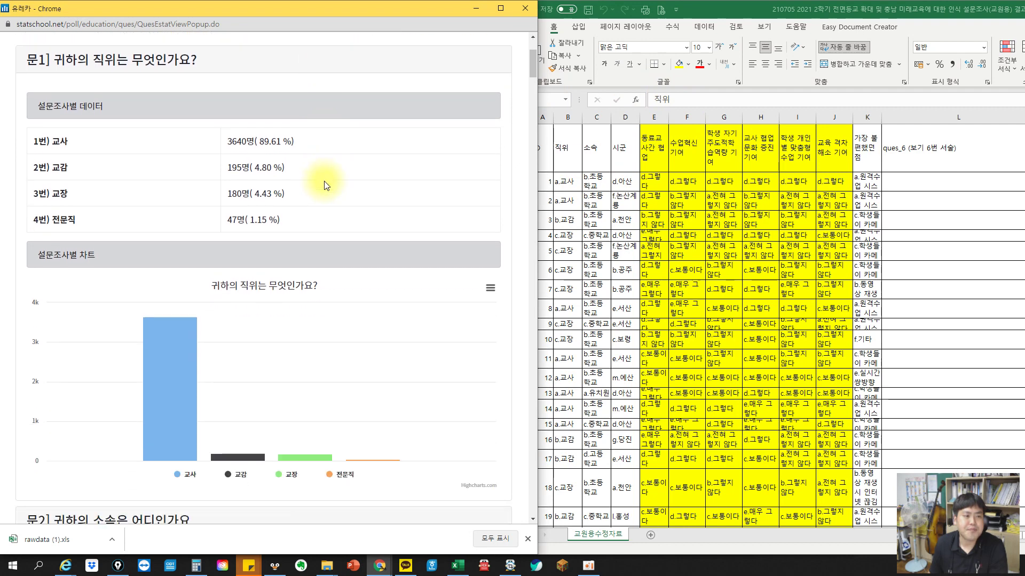
left_click_drag(87, 63, 217, 69)
left_click(562, 151)
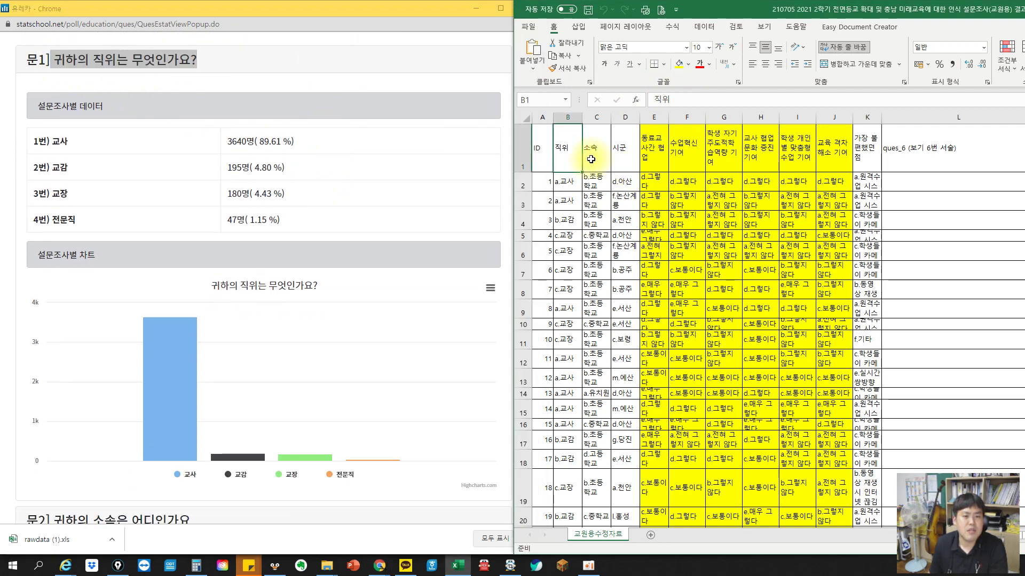
left_click(557, 181)
left_click(565, 219)
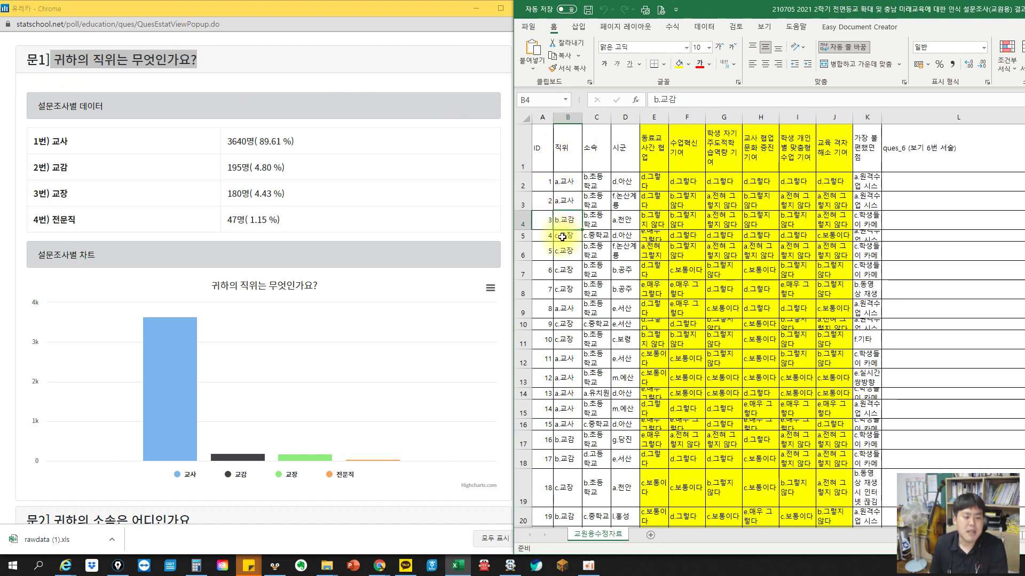
left_click(569, 269)
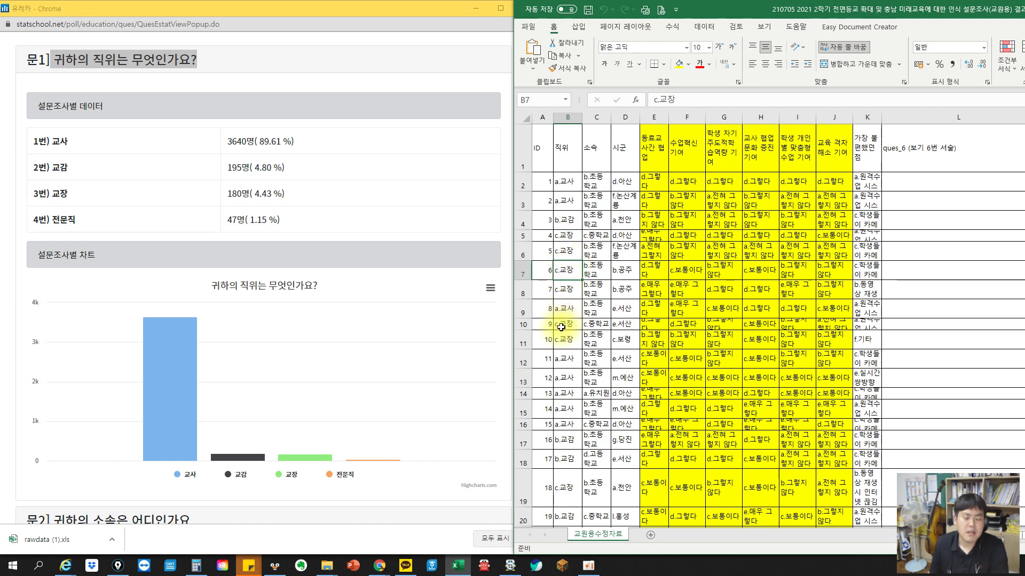
left_click(563, 184)
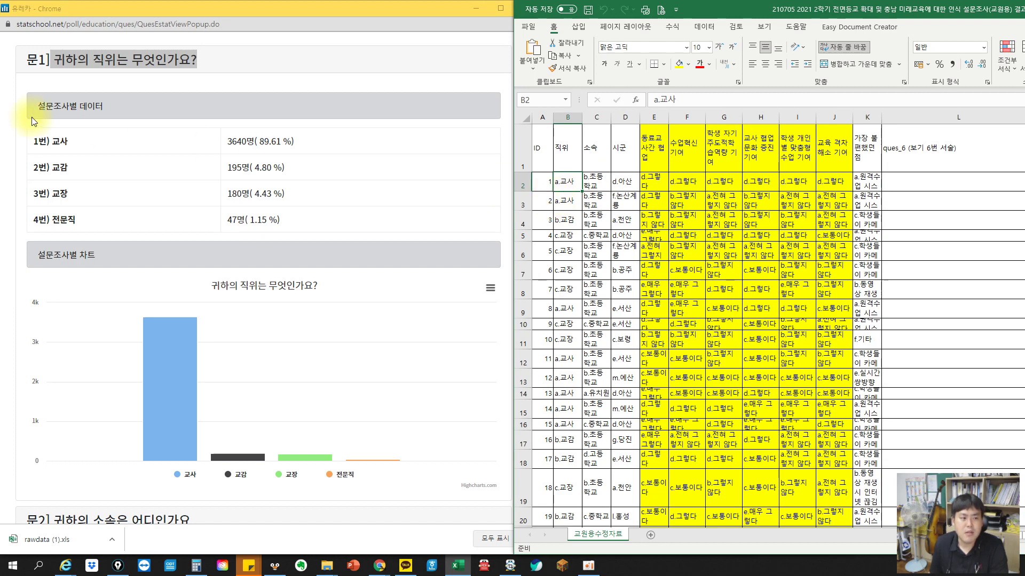
left_click_drag(32, 141, 116, 208)
left_click(569, 184)
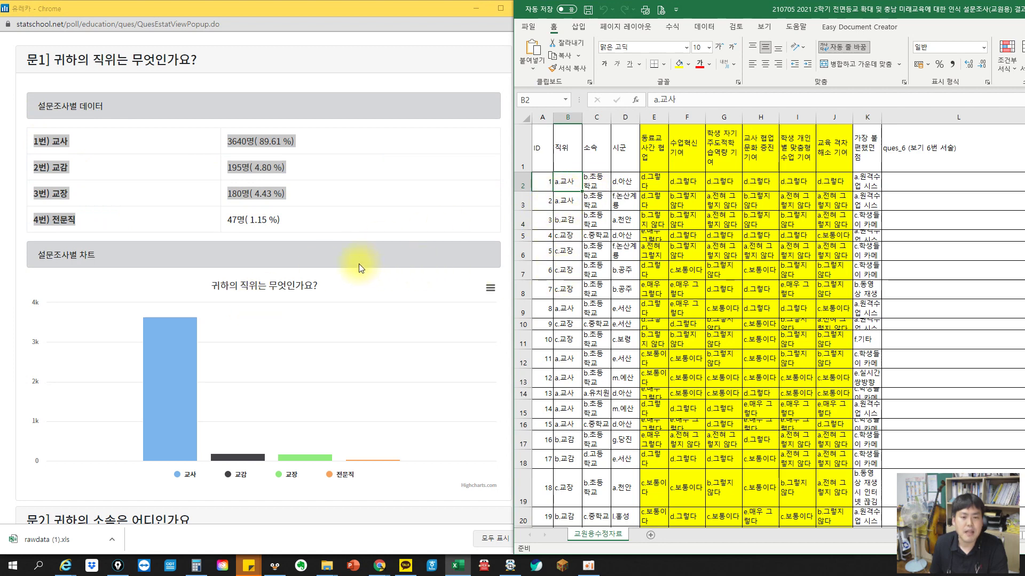
- Find question 2 in the survey results, highlight its heading, and select the 시군 header in the worksheet
scroll(412, 279, "down", 3)
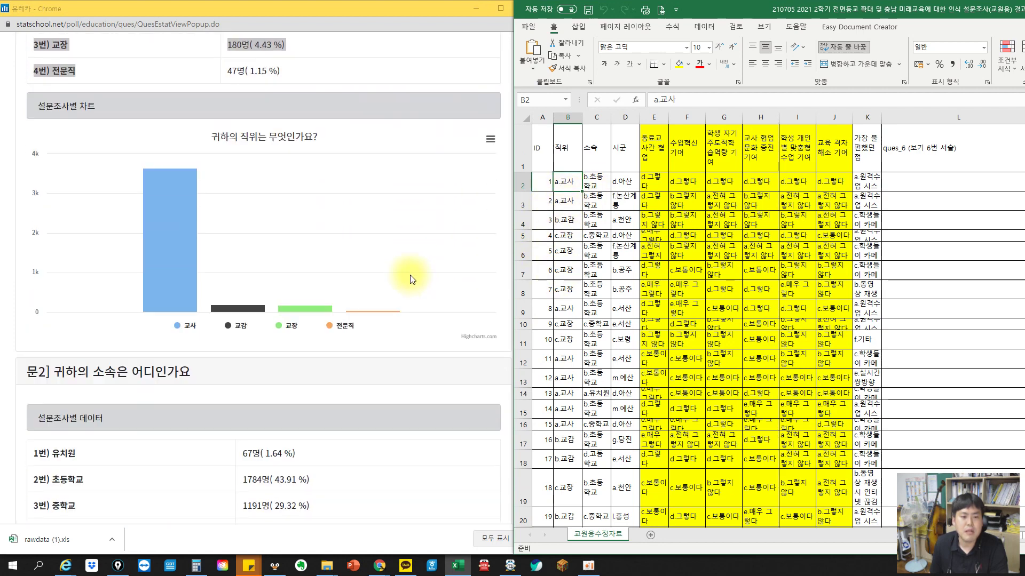
scroll(240, 326, "down", 4)
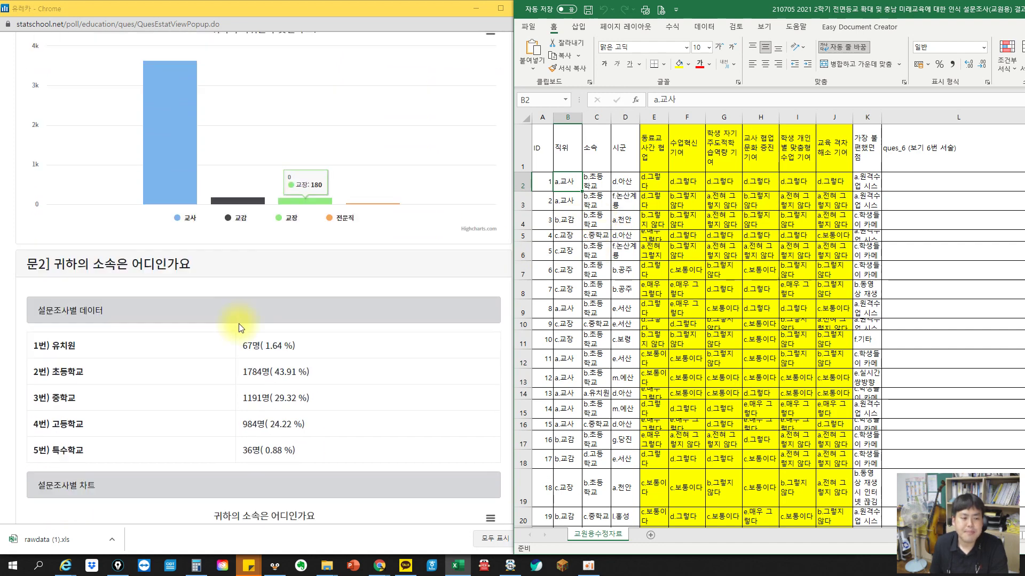
left_click(622, 151)
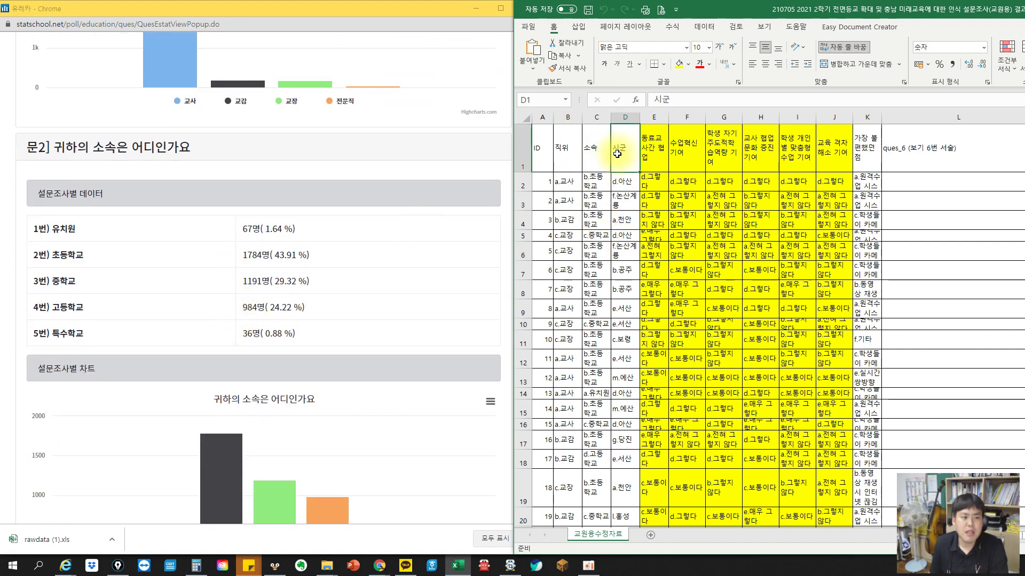
left_click(149, 152)
left_click_drag(67, 147, 217, 151)
left_click(622, 151)
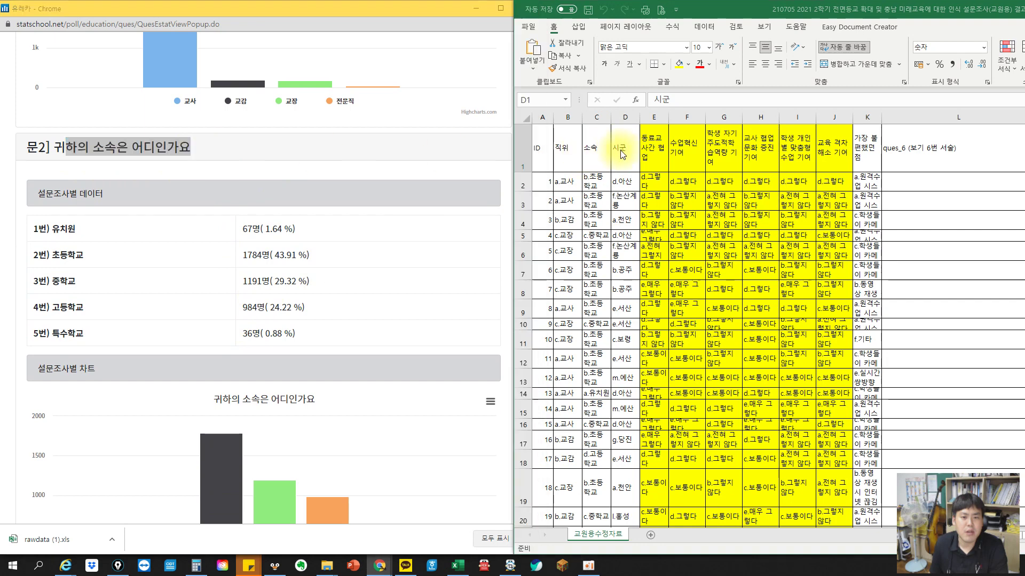
- Inspect the bar values in the question 2 chart of respondents' school levels
scroll(270, 281, "down", 2)
scroll(270, 282, "down", 2)
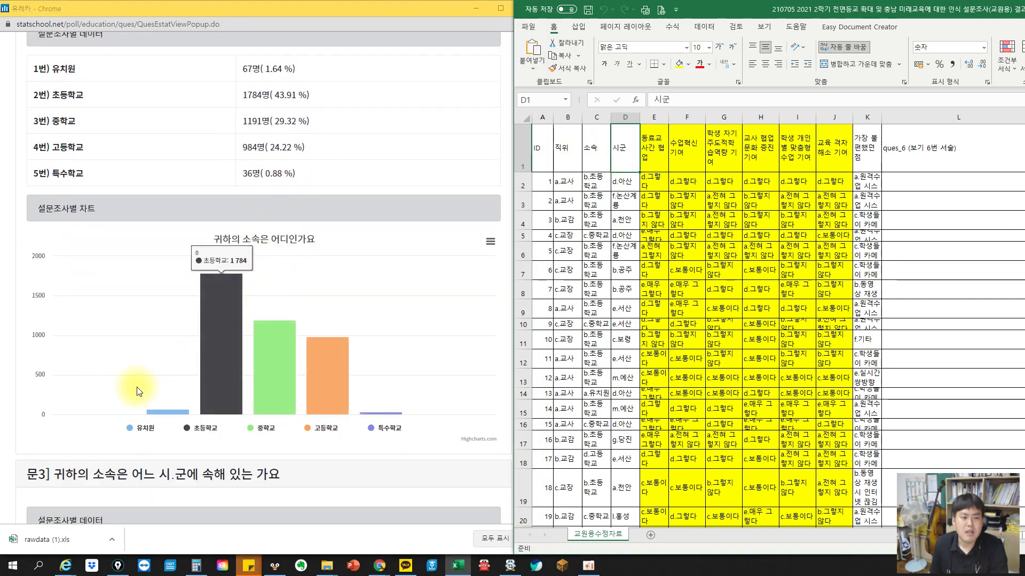
mouse_move(155, 415)
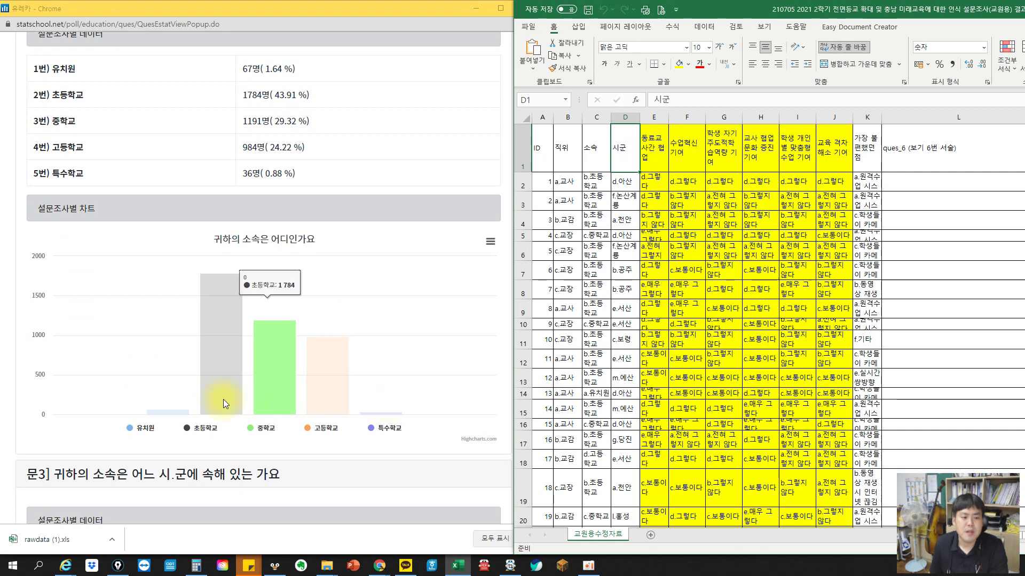
mouse_move(347, 386)
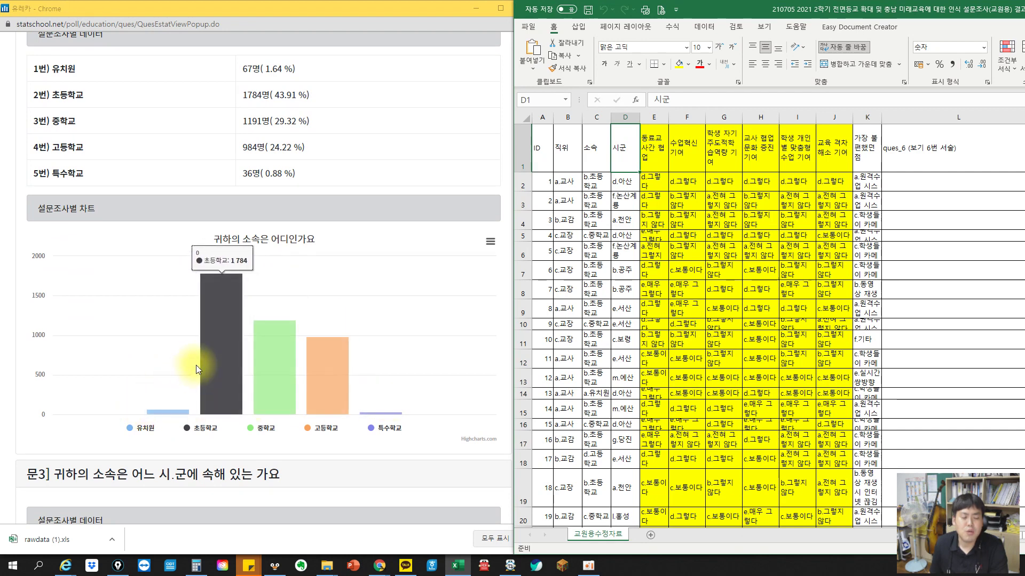
- Review the question 1 position options again and compare them with the question 2 school-level results
scroll(214, 354, "up", 5)
scroll(143, 232, "up", 4)
left_click(62, 112)
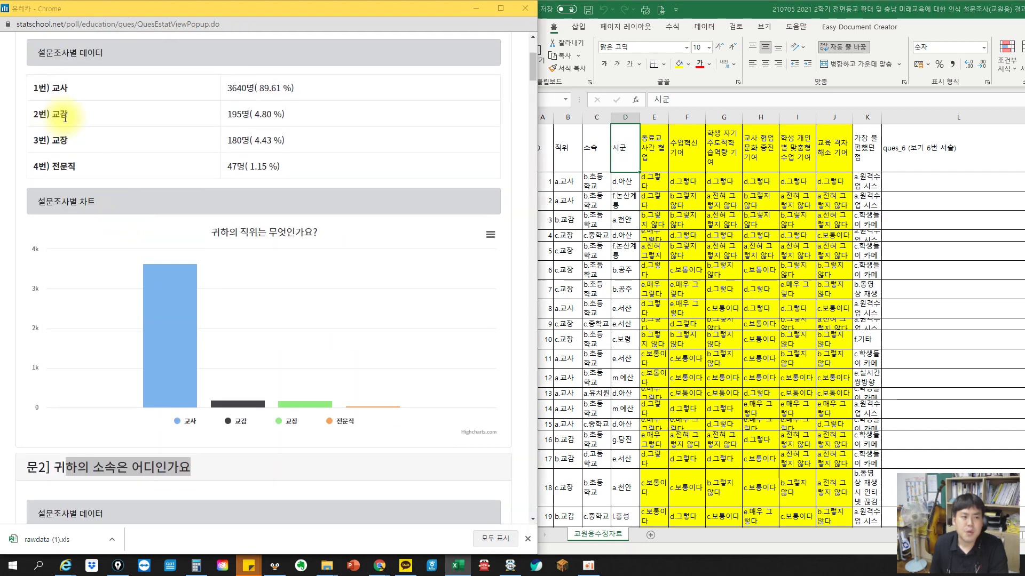
left_click_drag(75, 167, 67, 166)
scroll(325, 289, "down", 9)
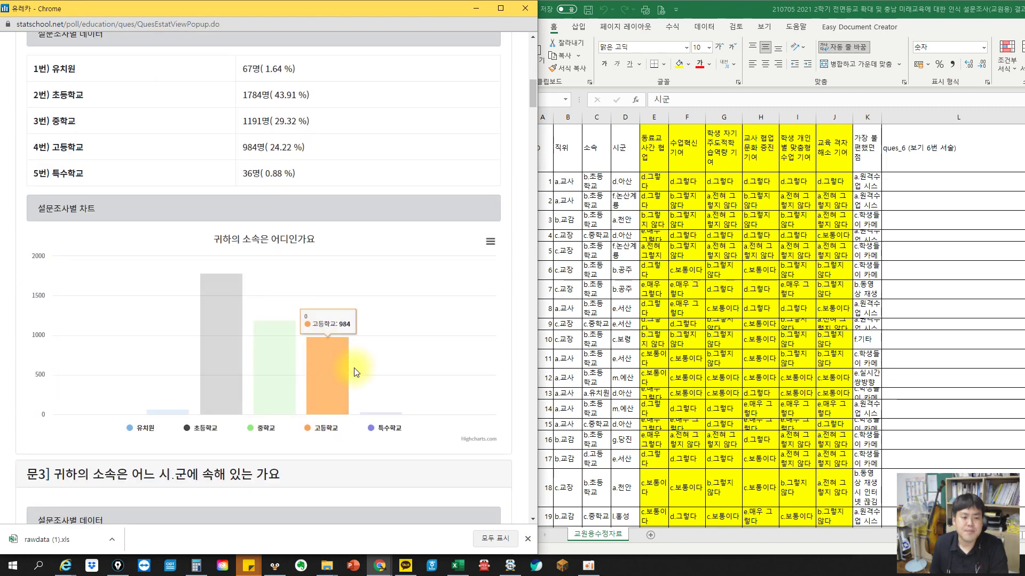
scroll(363, 375, "up", 1)
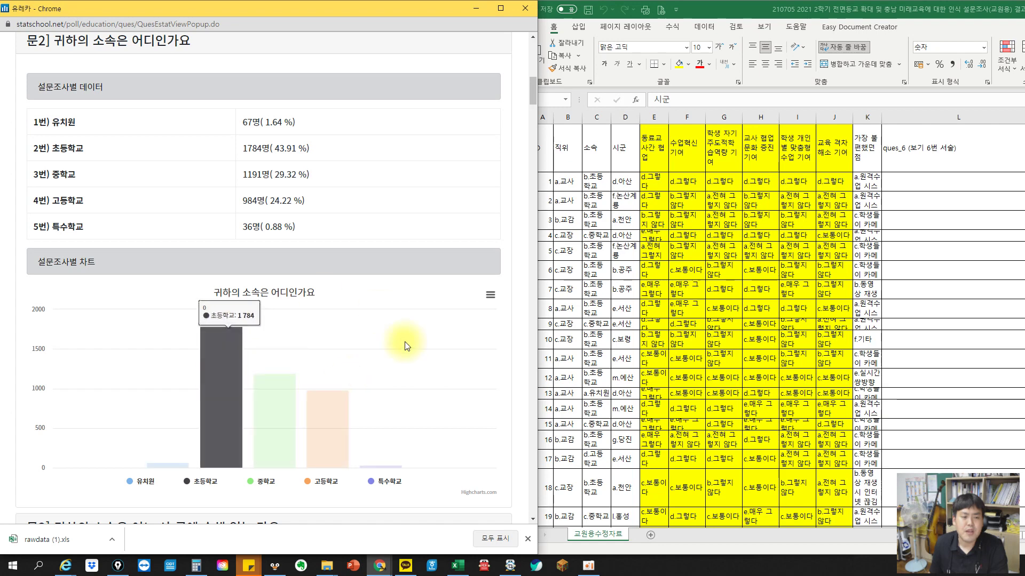
- Review the question 3 region results, and compare question 4 with the 동료교사간 협업 header in the worksheet
scroll(336, 396, "down", 2)
scroll(336, 396, "down", 6)
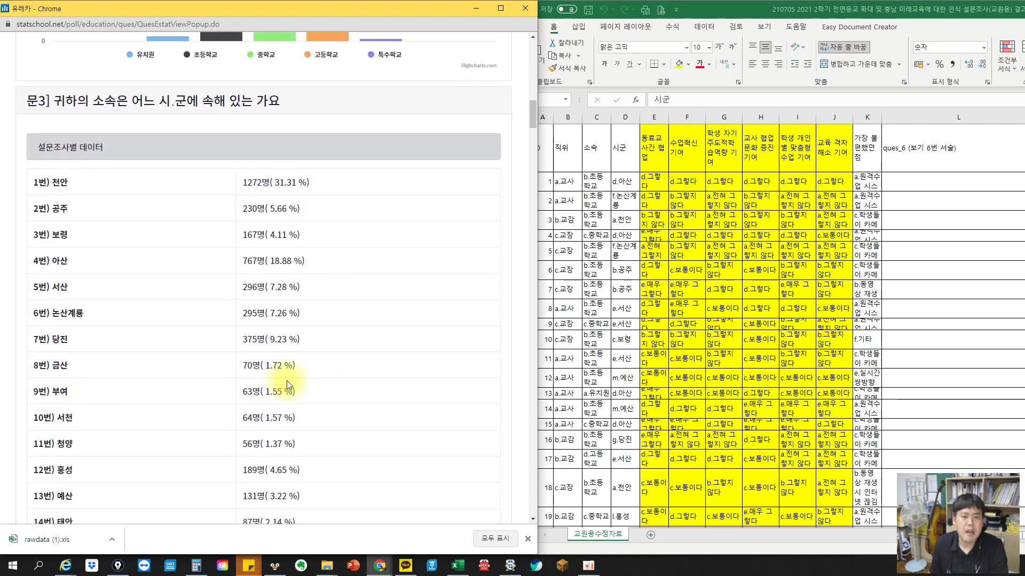
scroll(308, 286, "down", 7)
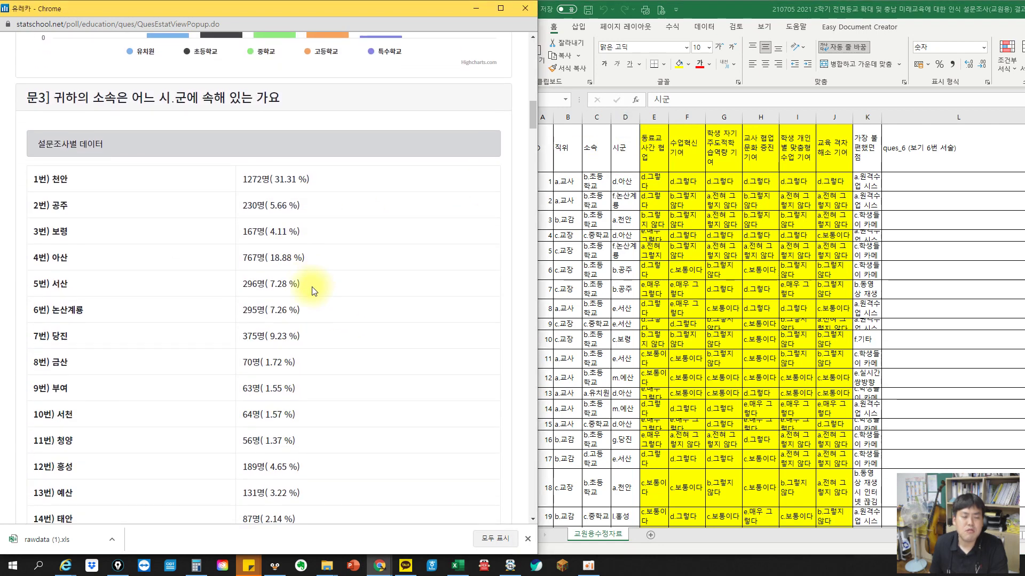
scroll(312, 298, "down", 5)
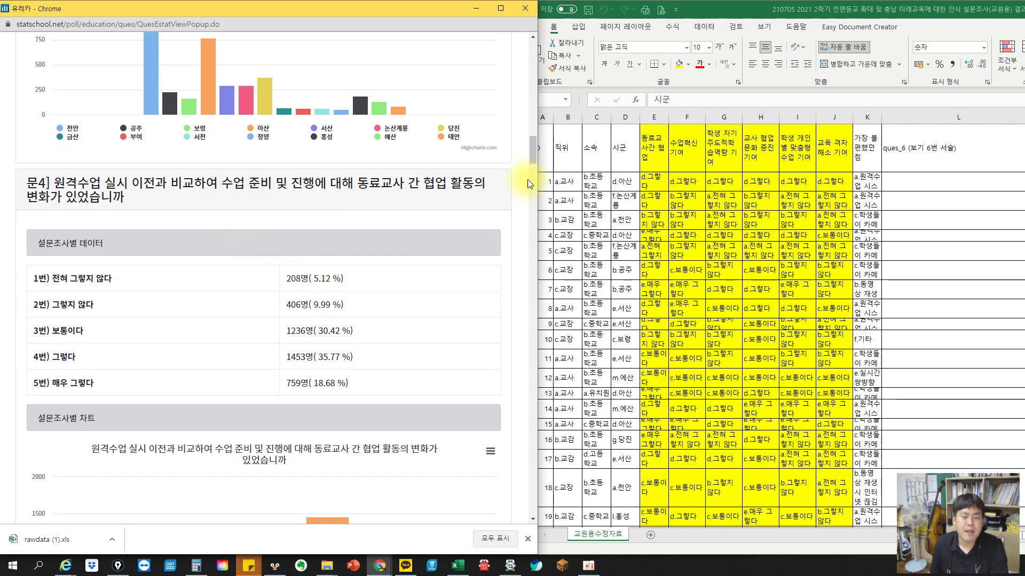
left_click(663, 153)
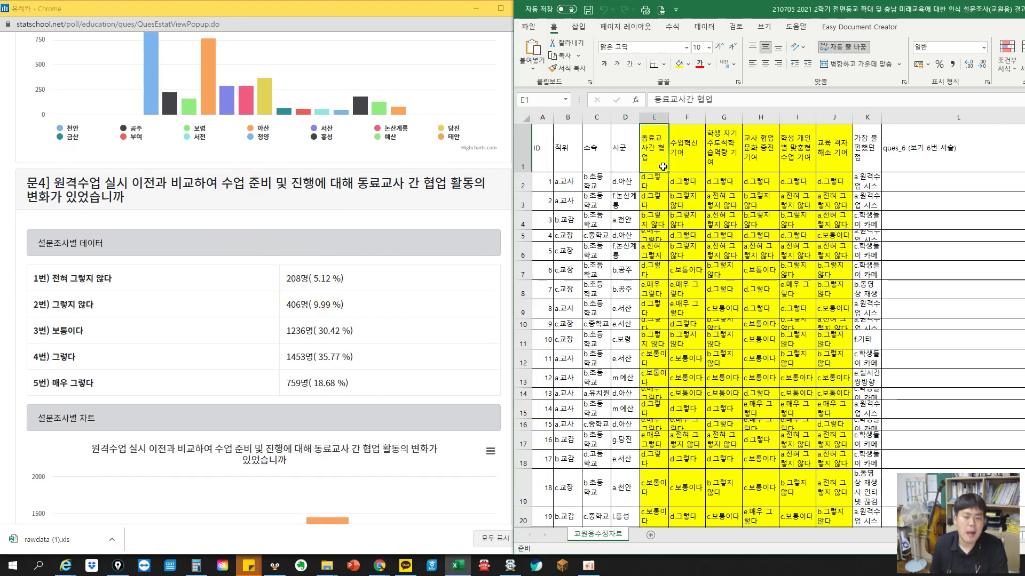
scroll(384, 294, "down", 3)
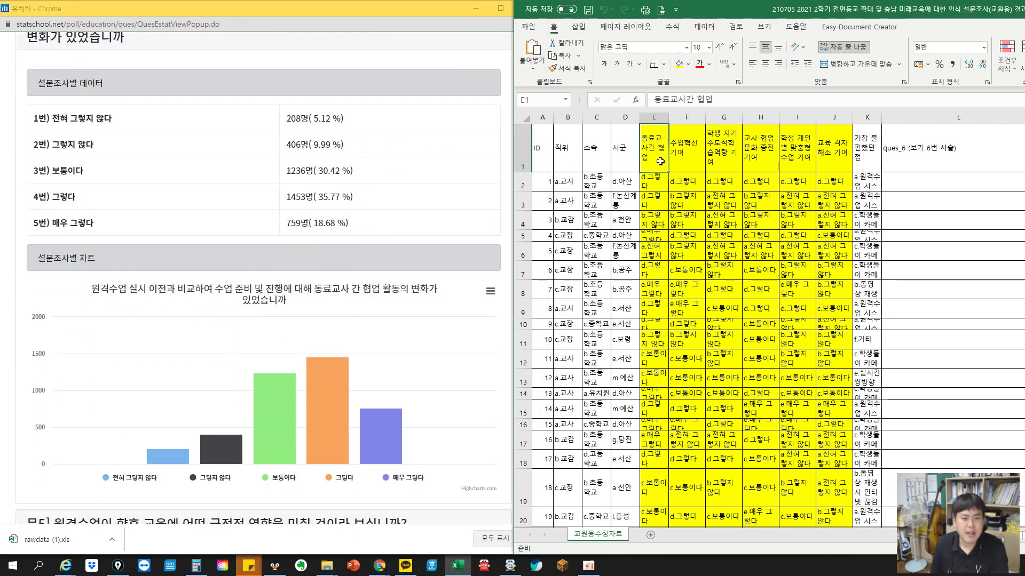
- Select the worksheet's header cells from 직위 through column L, and highlight the full question 4 wording in the survey results
left_click_drag(577, 153, 915, 155)
left_click(131, 195)
scroll(134, 160, "up", 2)
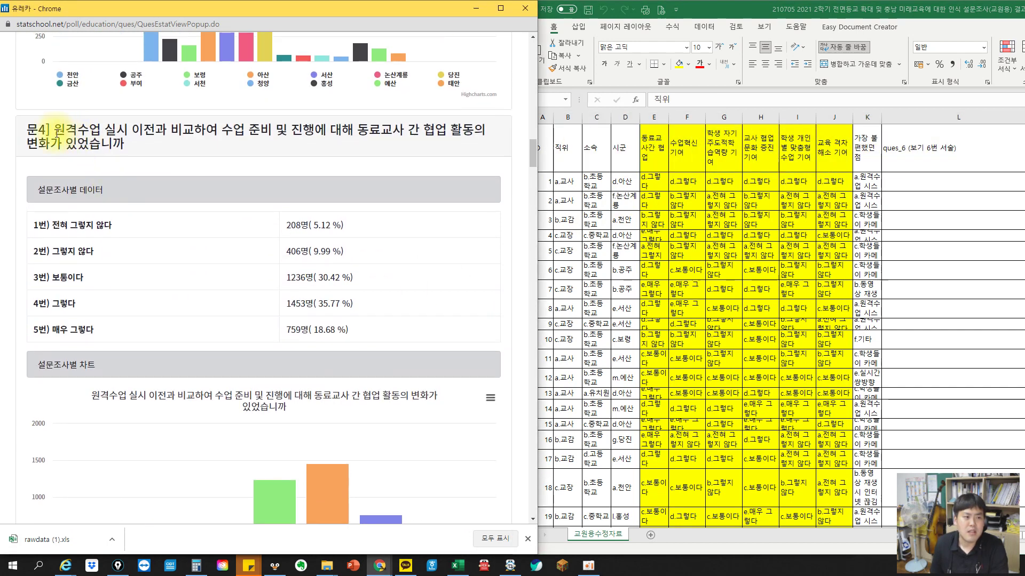
left_click_drag(45, 129, 198, 143)
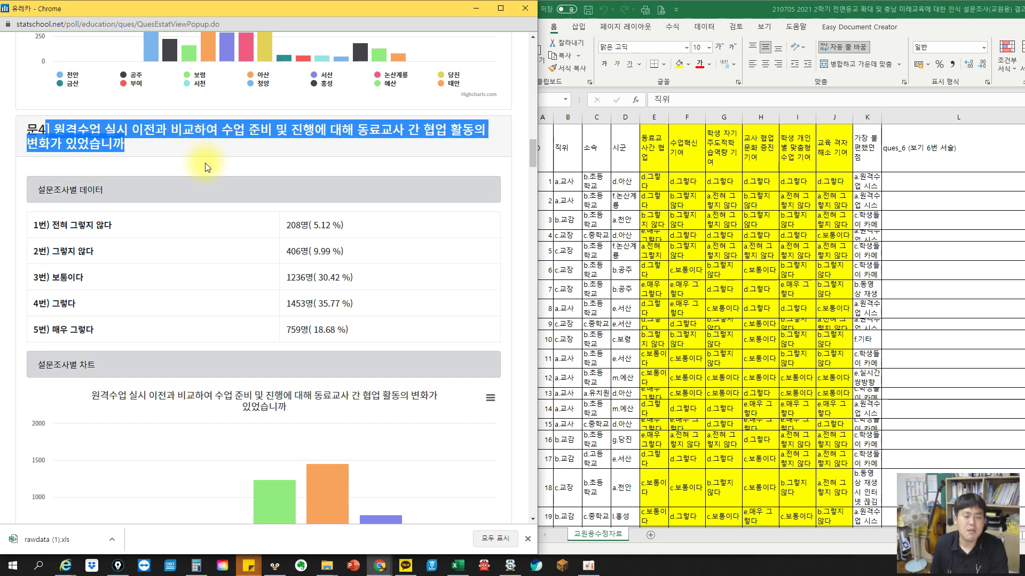
- Examine the response rows in the worksheet down to the last respondent
left_click(602, 190)
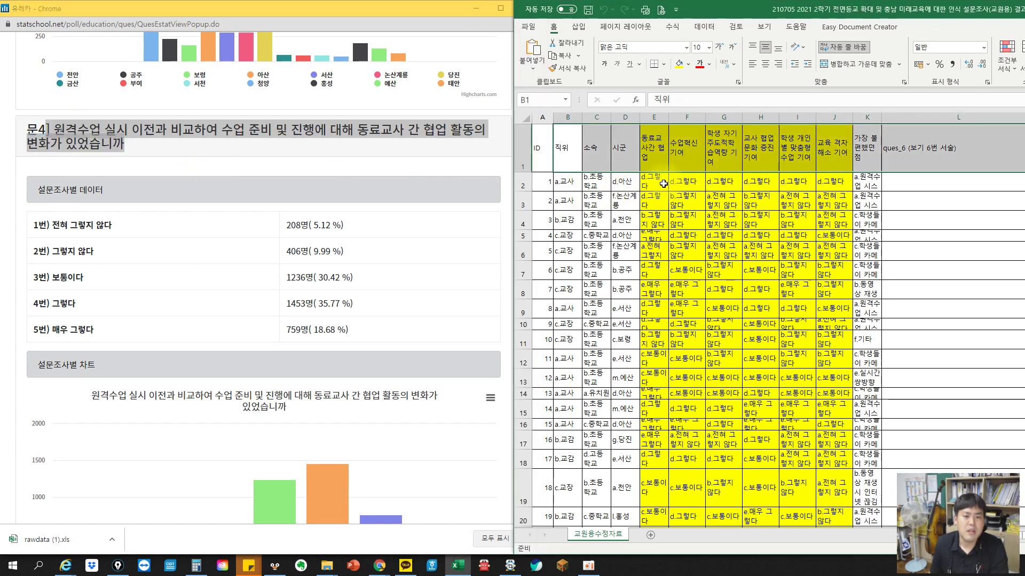
left_click(718, 363)
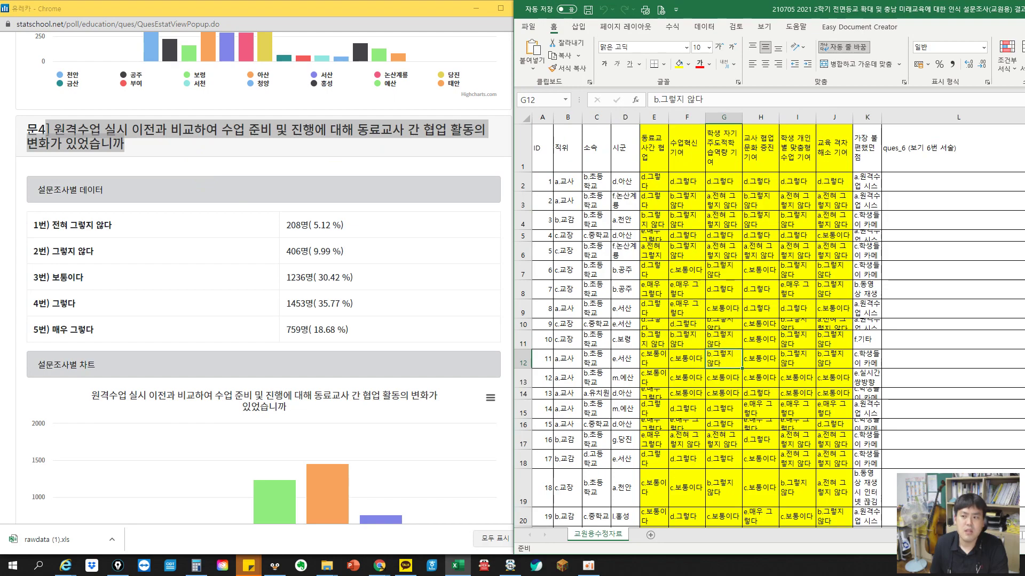
scroll(769, 321, "down", 20)
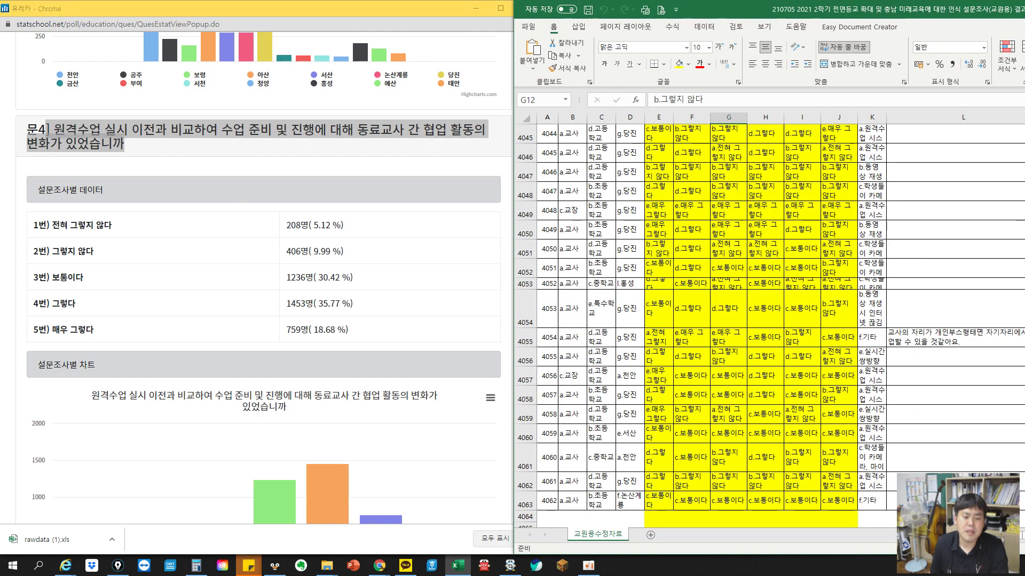
- Return to the worksheet's first rows and examine the headers across to column W
scroll(768, 321, "up", 20)
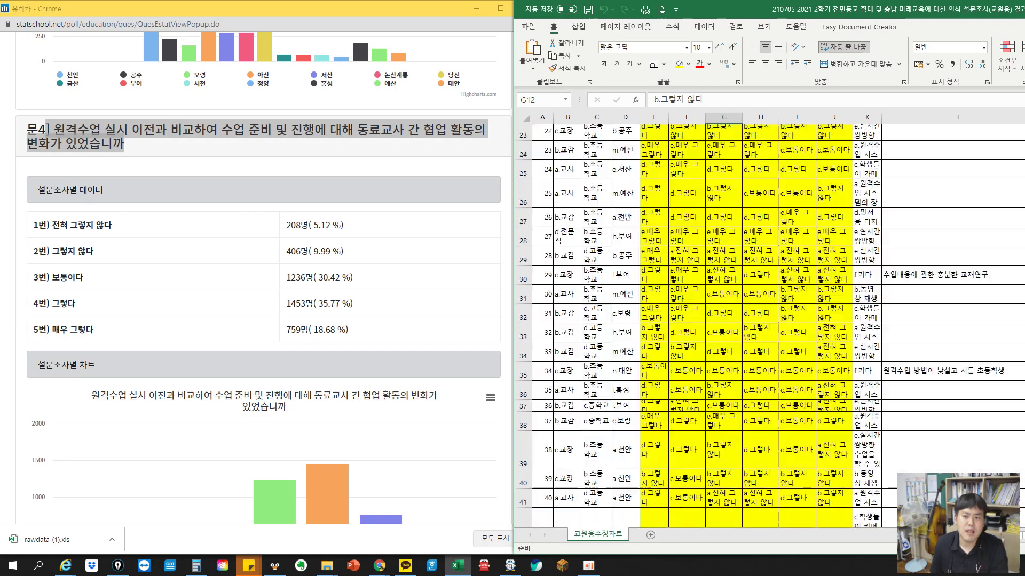
scroll(769, 320, "right", 6)
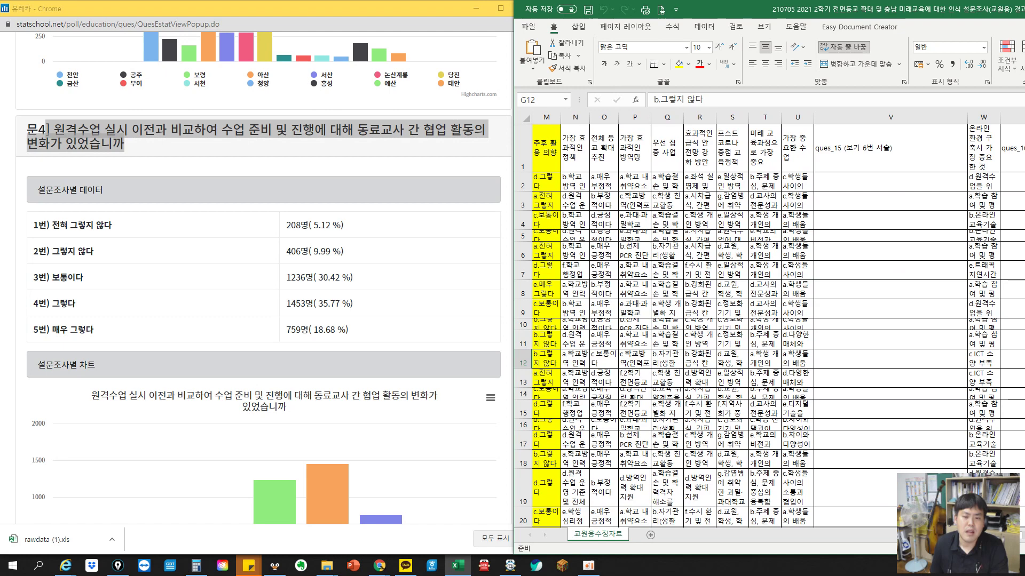
scroll(768, 320, "left", 6)
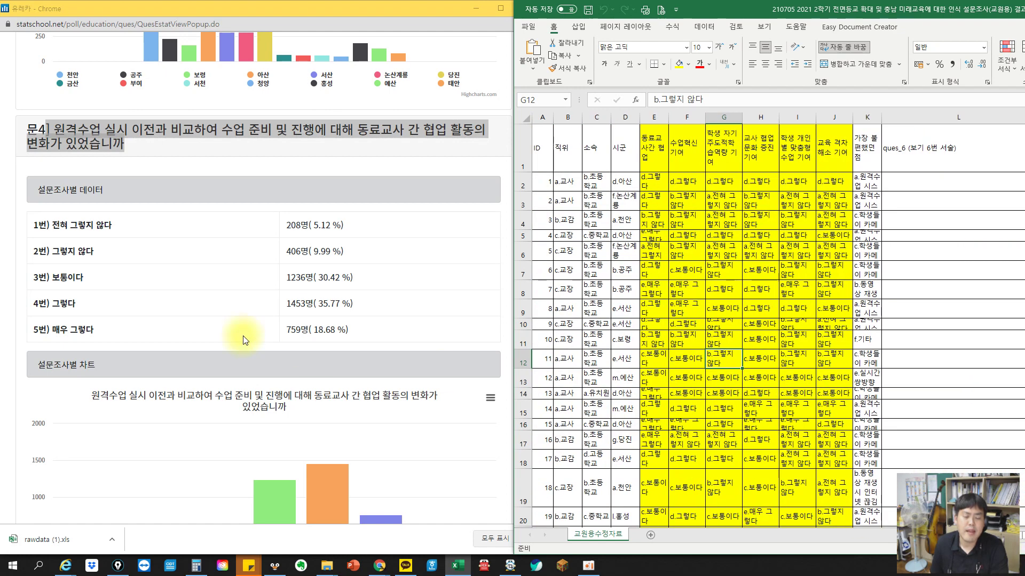
- Move the workbook window clear of the survey window, and return the survey results to question 1
left_click(421, 306)
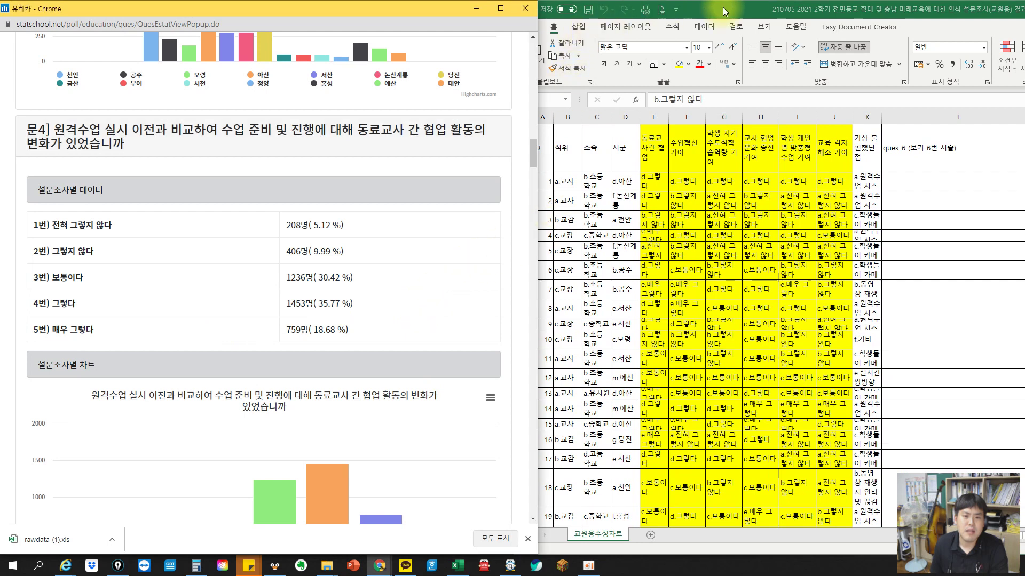
left_click_drag(723, 10, 751, 10)
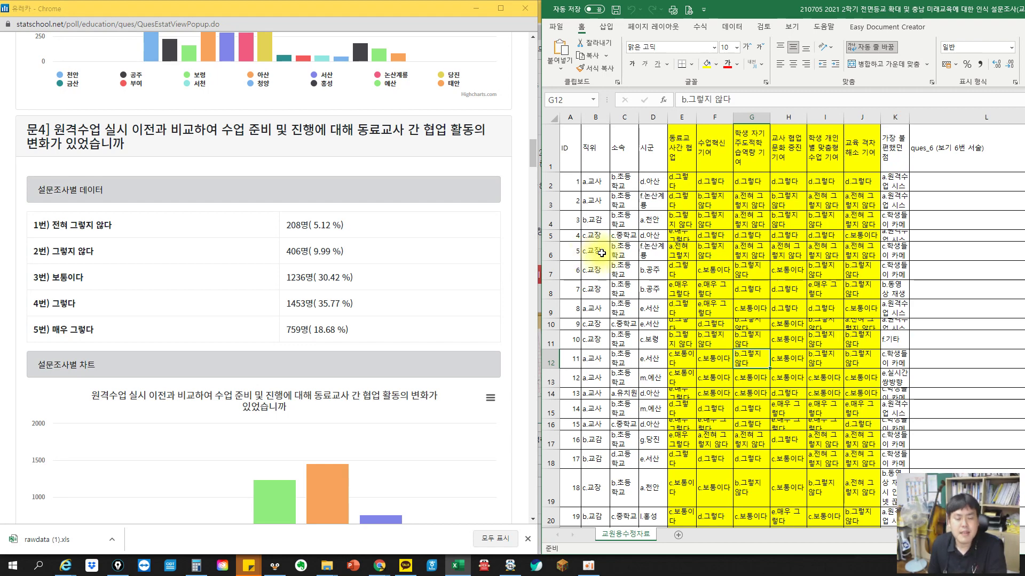
left_click_drag(532, 161, 547, 68)
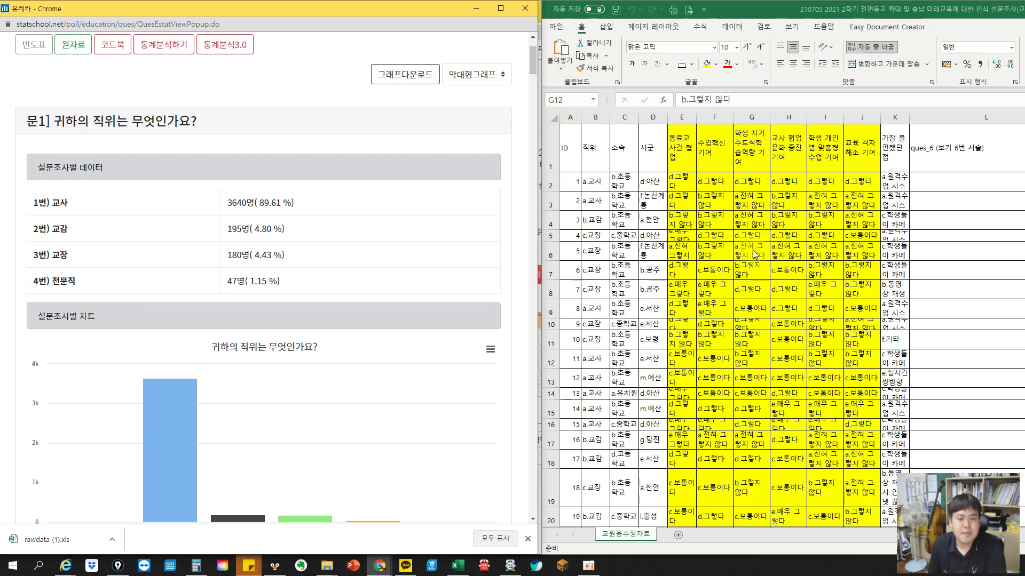
- Create a pivot table on a new worksheet from the 교원용수정자료 range $A$1:$Y$4063
left_click(767, 241)
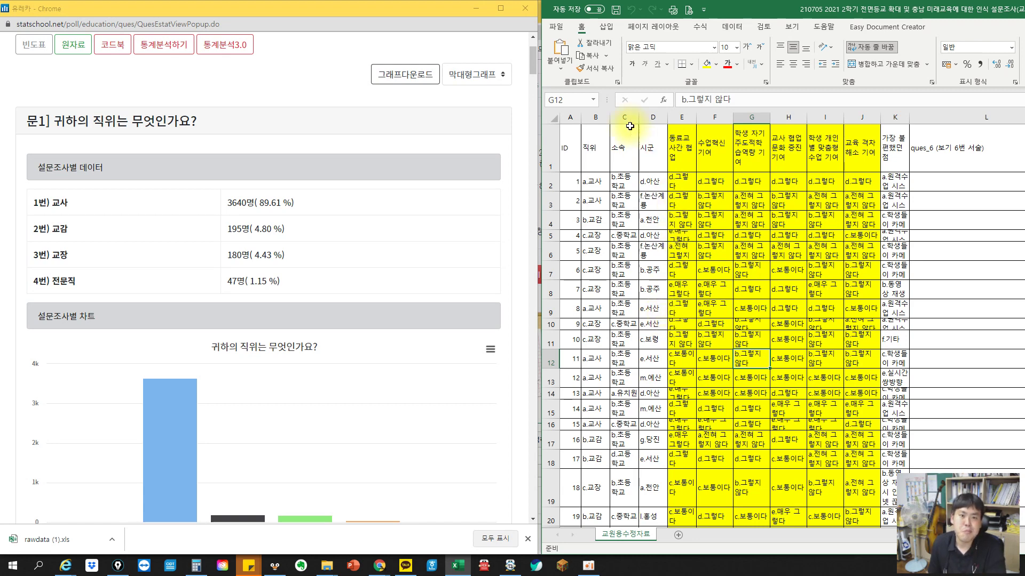
left_click(606, 27)
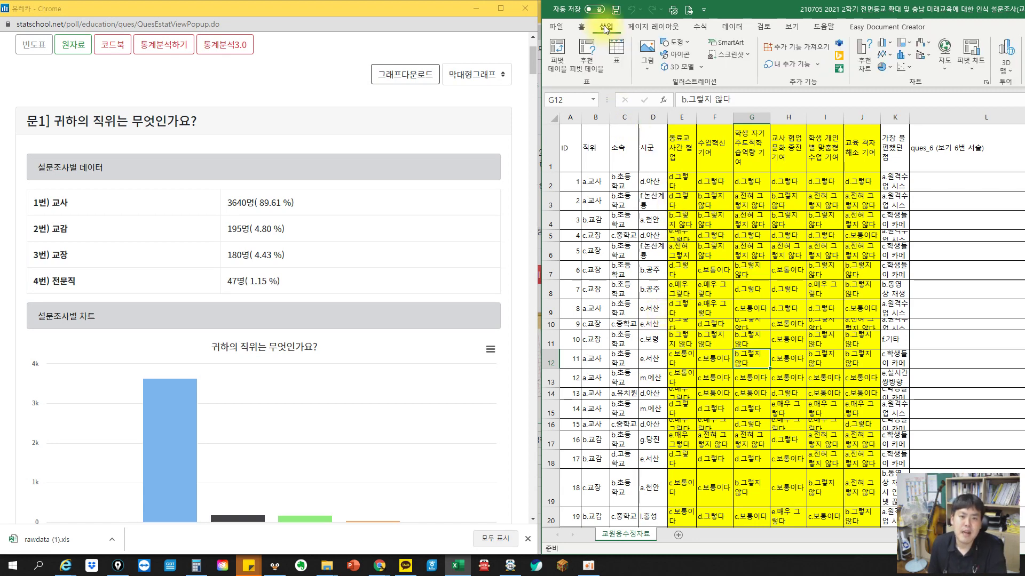
left_click(558, 61)
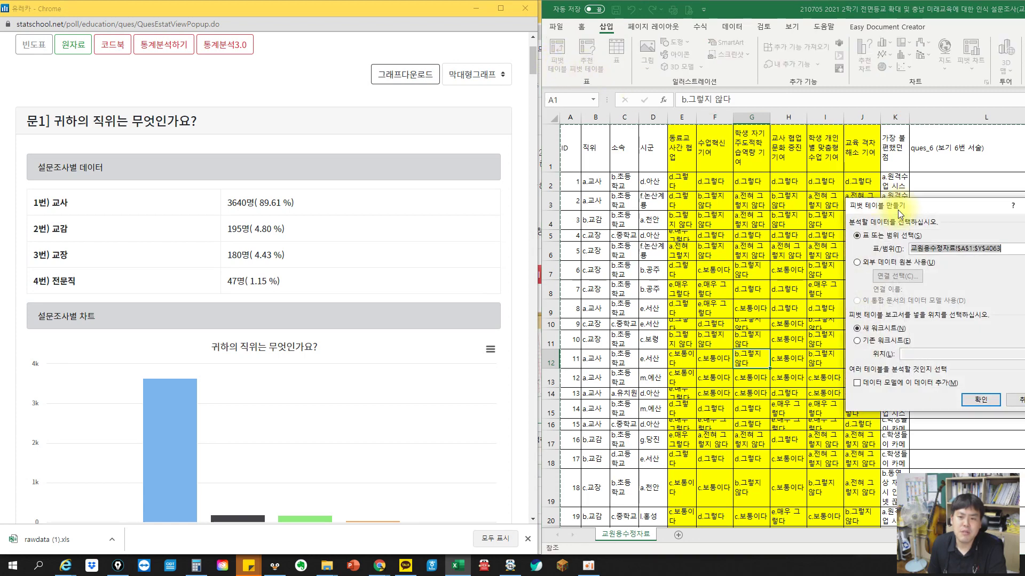
left_click_drag(883, 206, 662, 244)
left_click(758, 439)
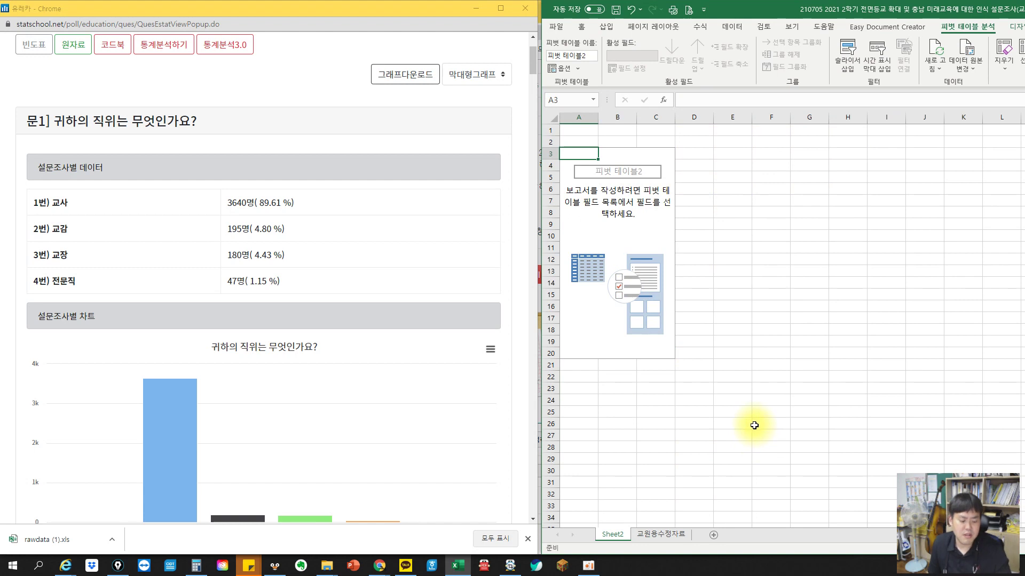
- Rename the new pivot table sheet as 세부교차분석
double_click(611, 534)
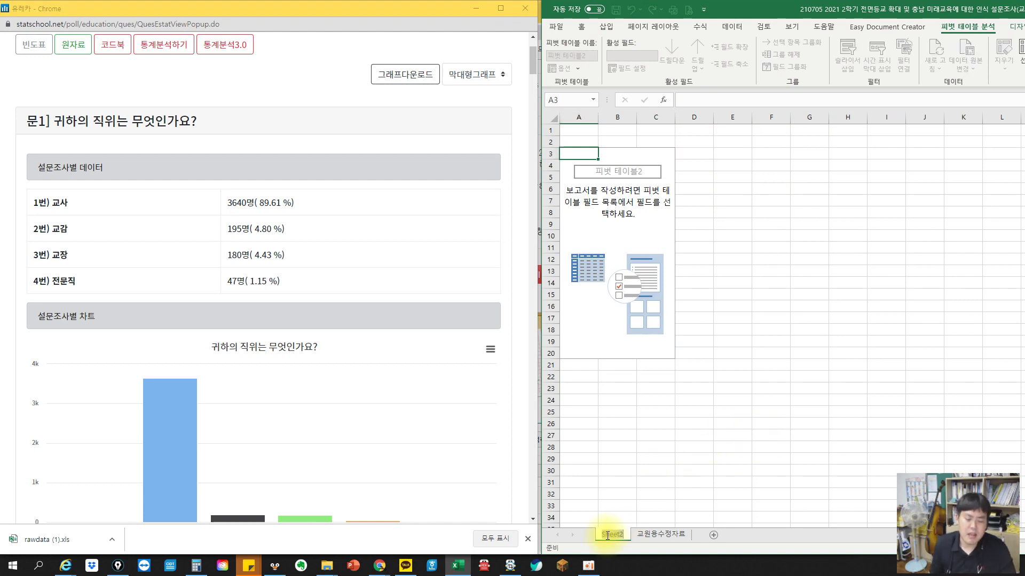
type("ㄴ세부분석")
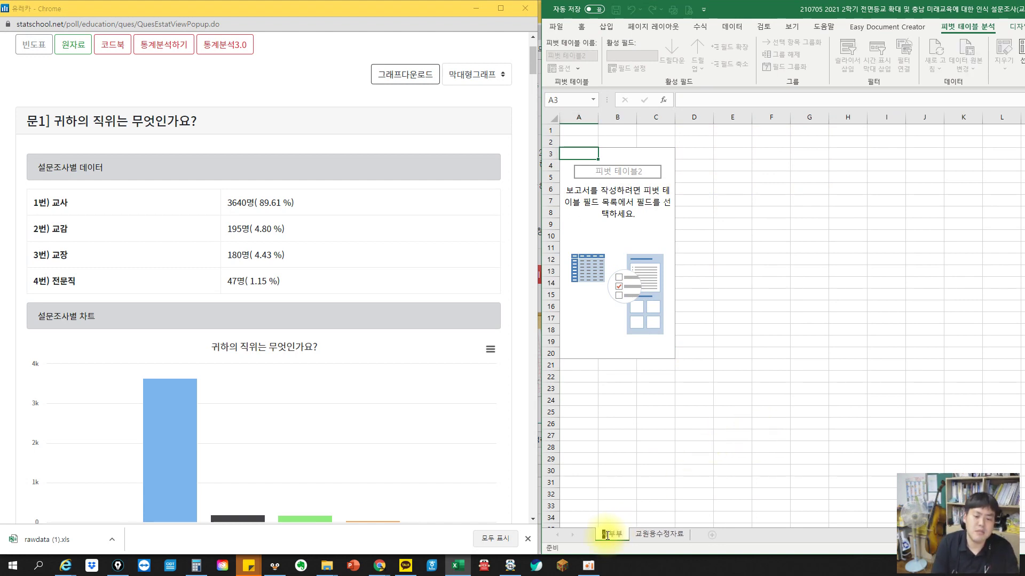
type("교차")
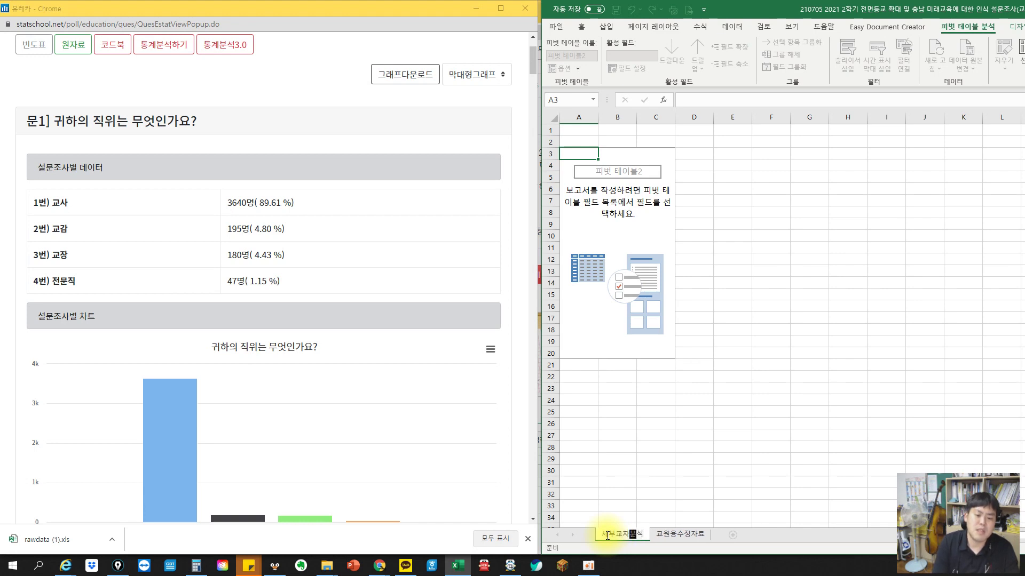
key("Return")
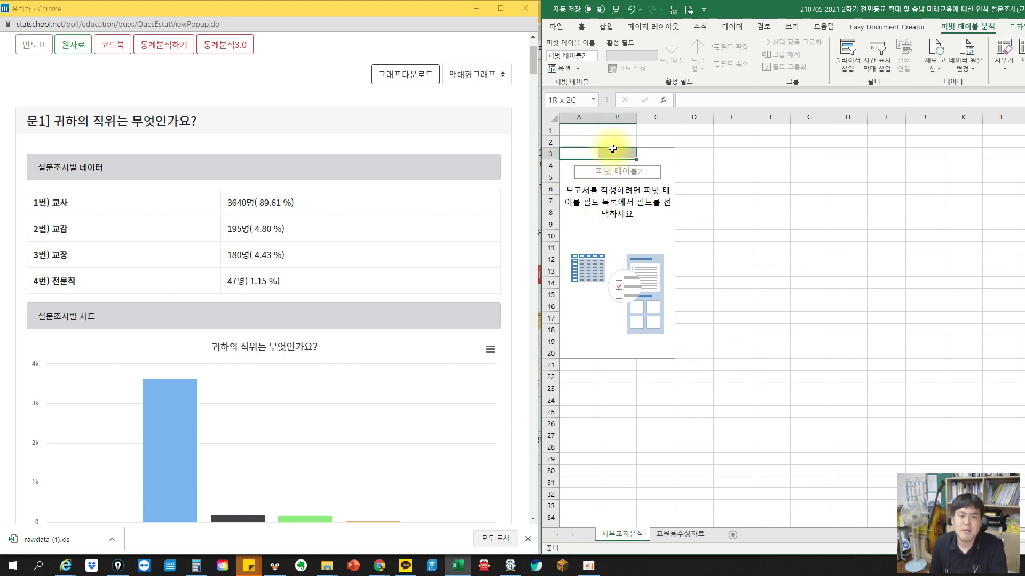
- Widen the workbook window around the pivot table, and reposition the survey window so both it and the pivot field list show
left_click(636, 223)
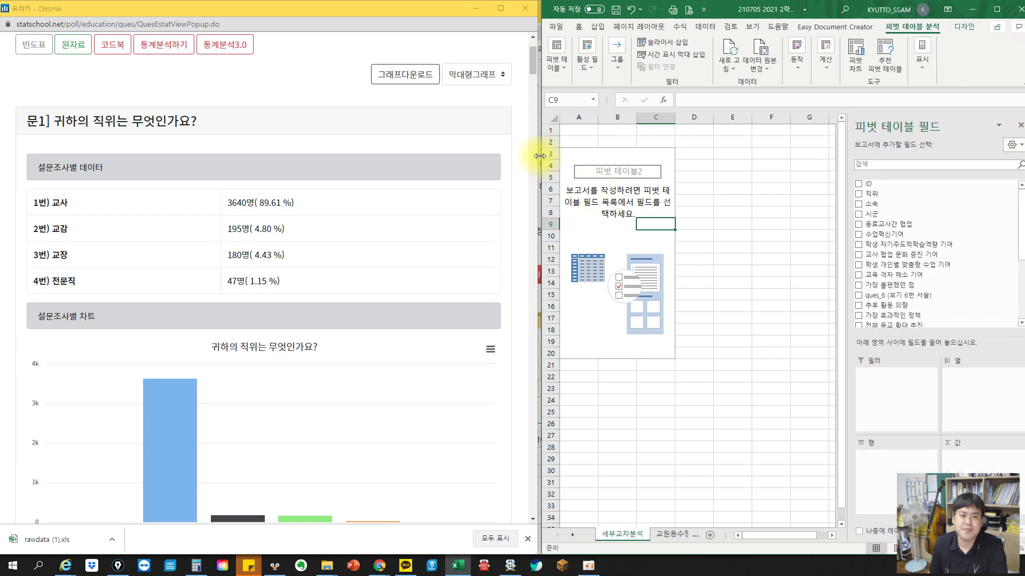
left_click_drag(539, 160, 426, 173)
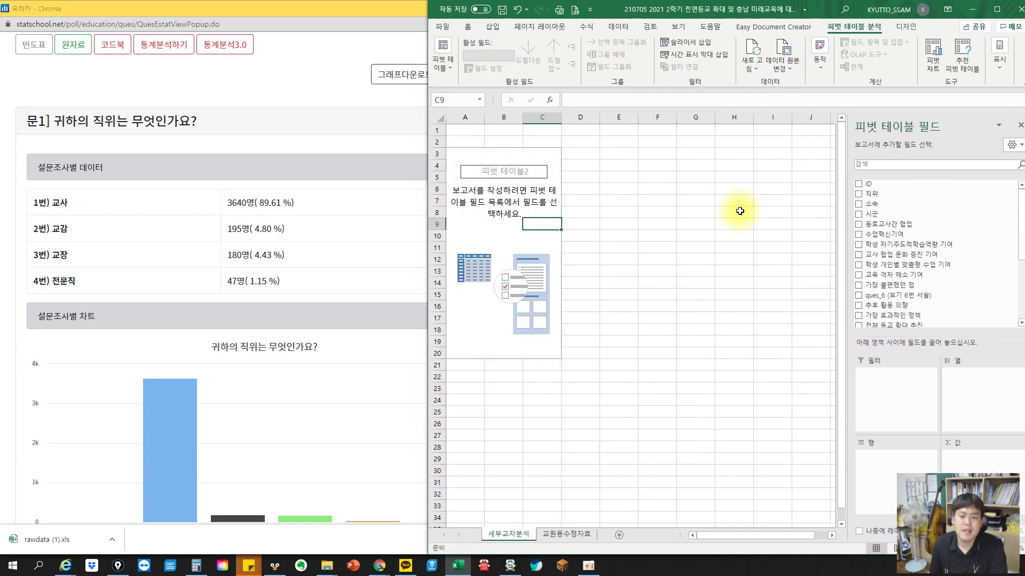
left_click(264, 220)
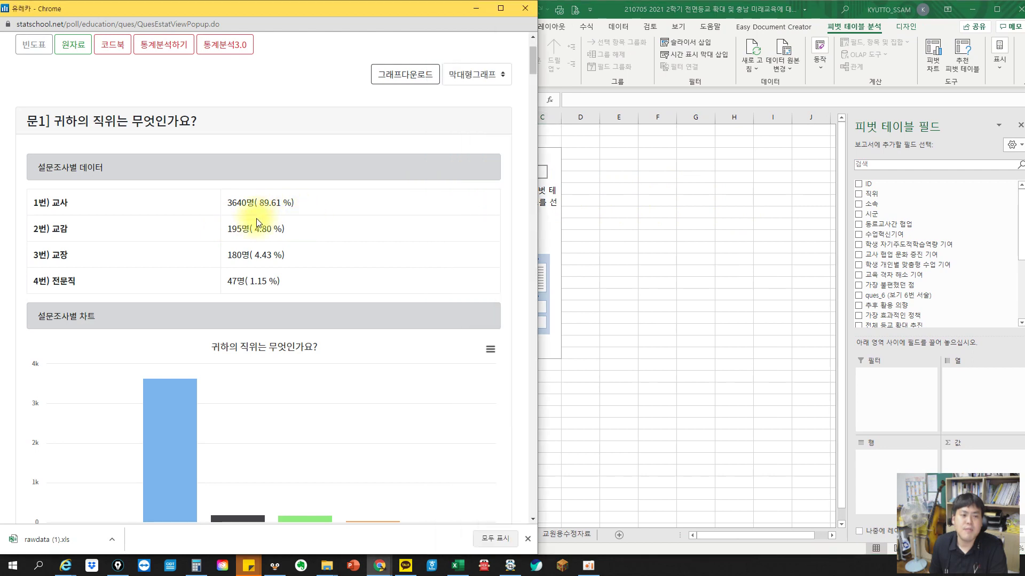
left_click_drag(447, 134, 566, 161)
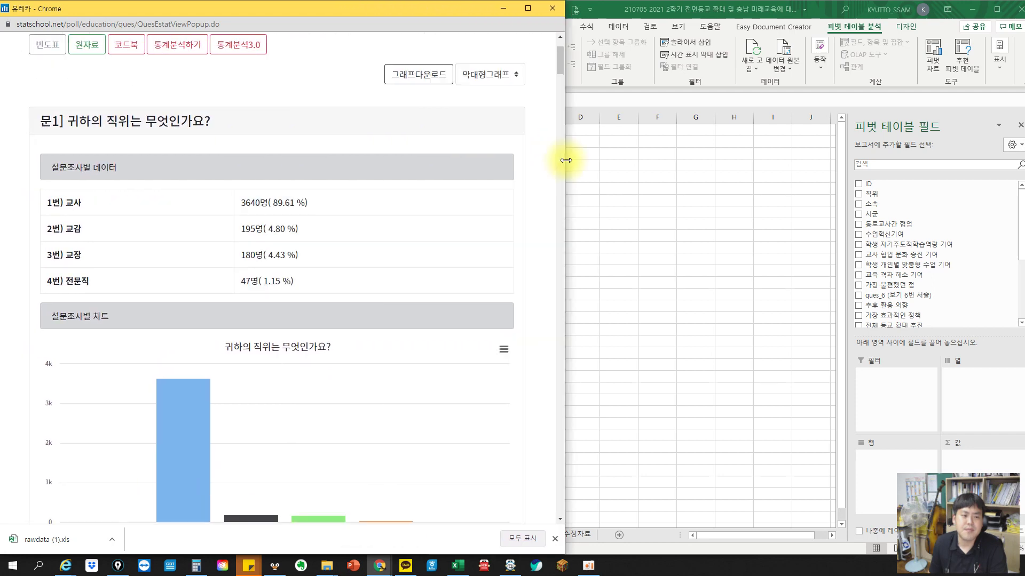
left_click_drag(400, 8, 368, 8)
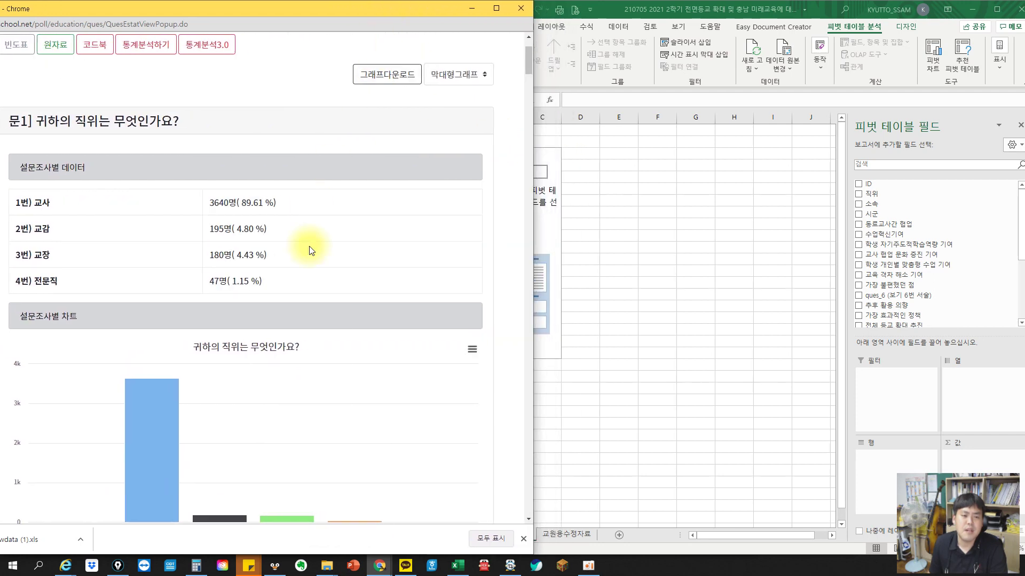
- Review the survey results down to question 4 and highlight its full wording
scroll(309, 249, "down", 5)
scroll(309, 248, "down", 15)
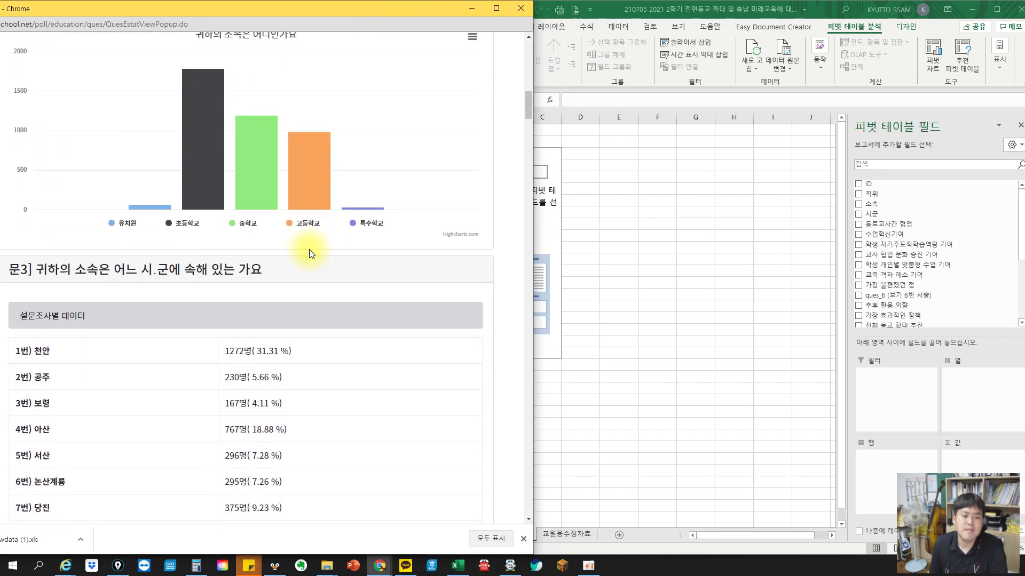
scroll(309, 251, "down", 7)
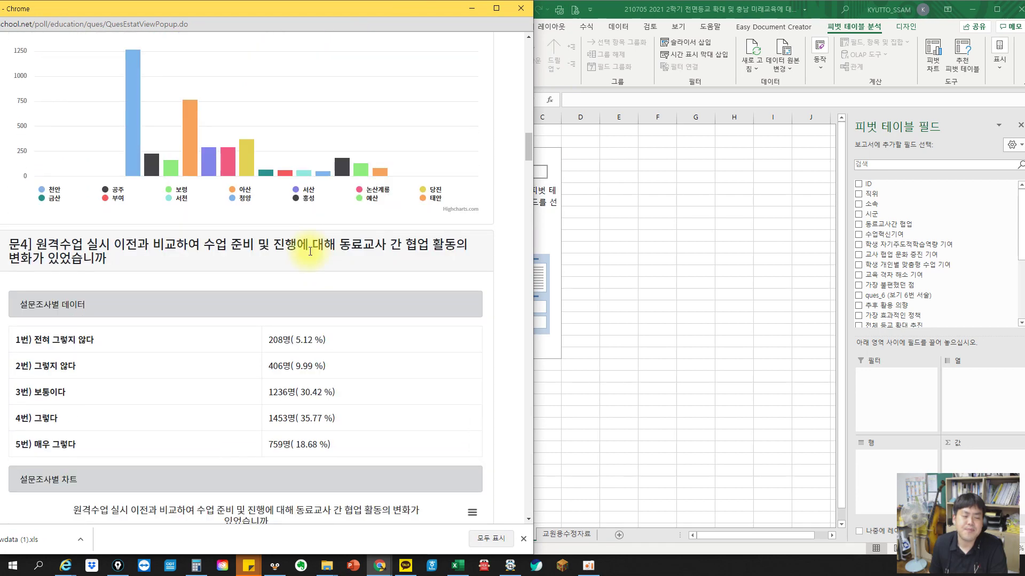
scroll(311, 251, "down", 2)
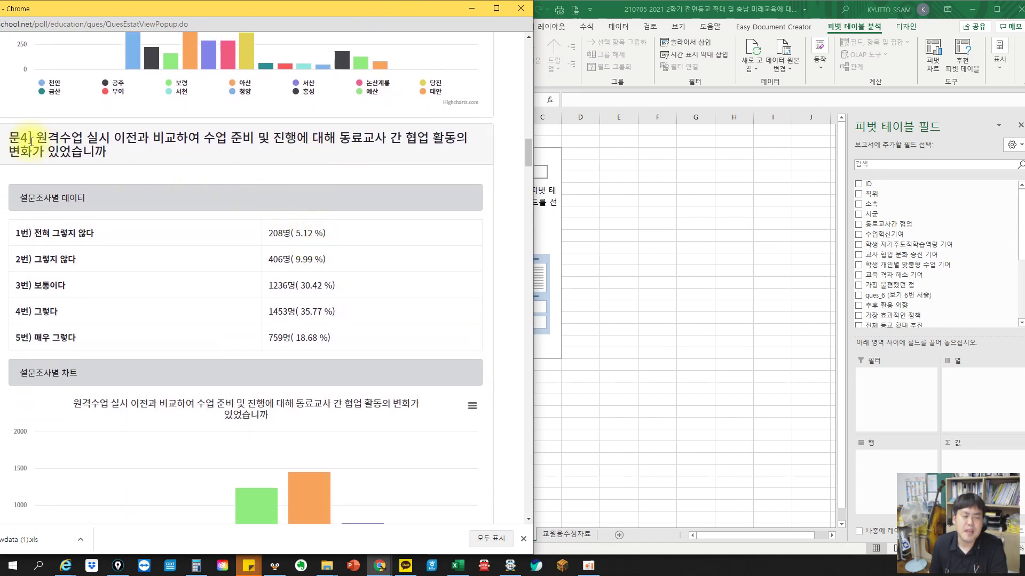
left_click_drag(11, 137, 261, 147)
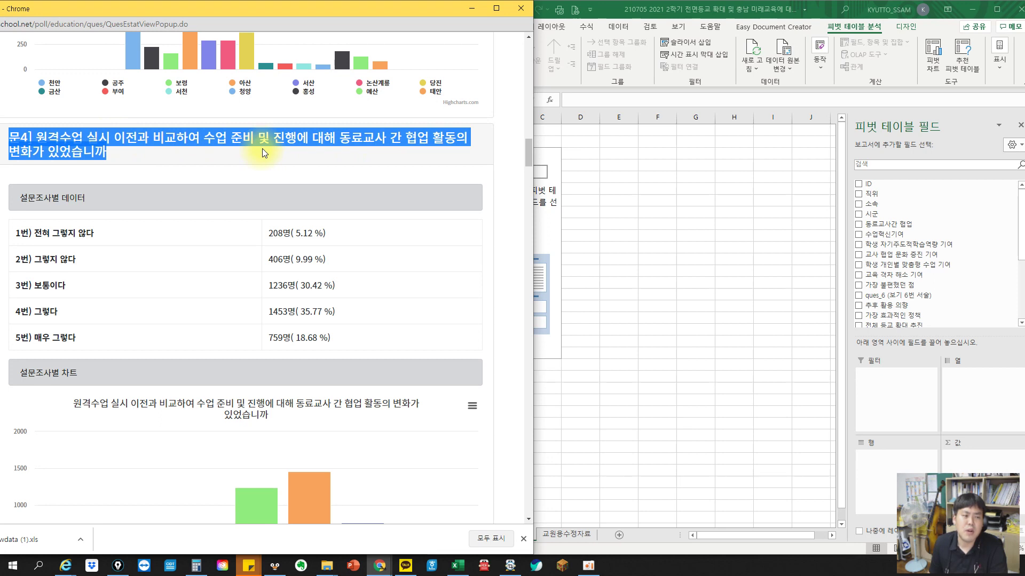
left_click(262, 149)
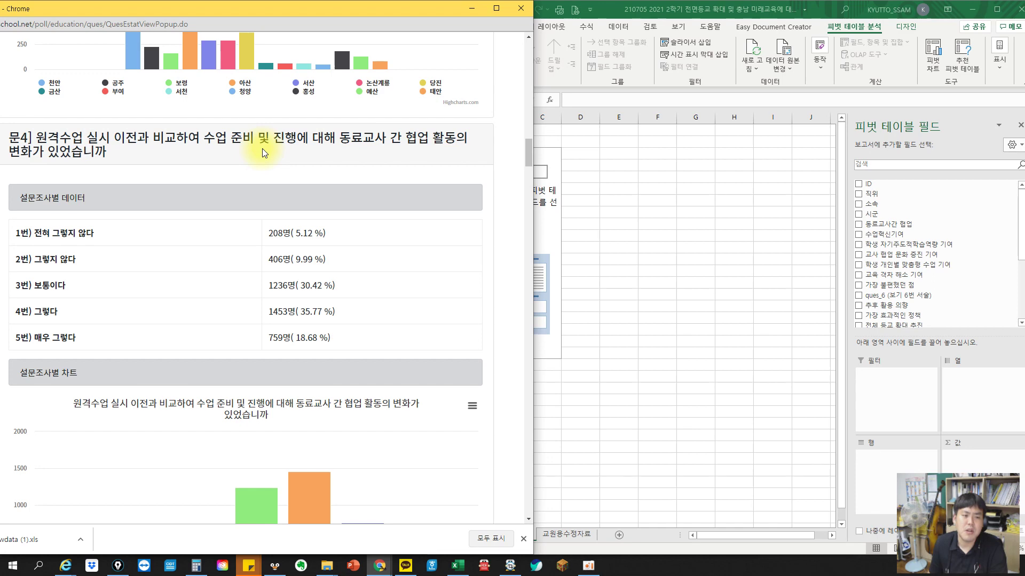
- Go back to the question 1 results and review the position options, highlighting part of 교감
left_click_drag(527, 148, 521, 57)
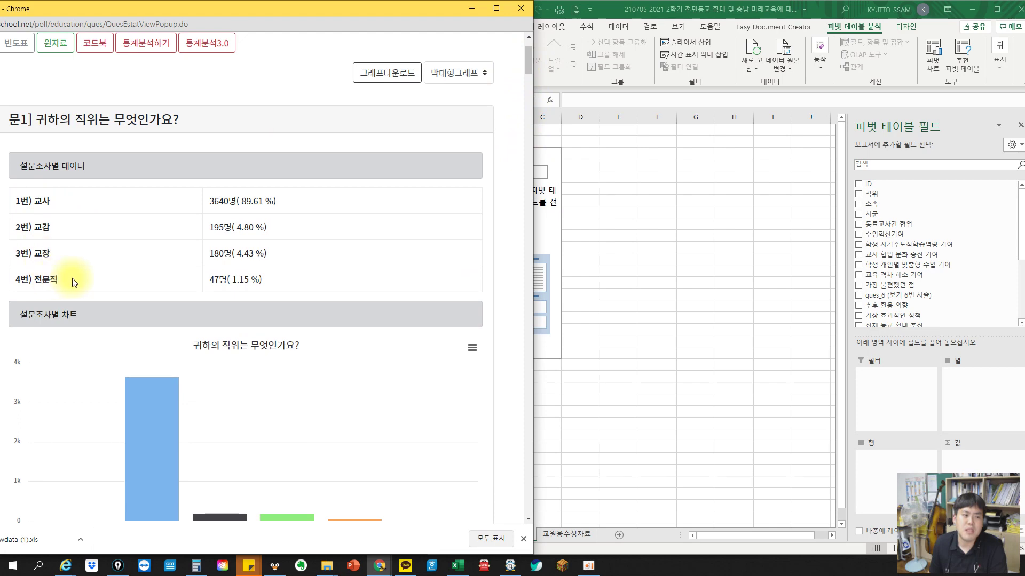
scroll(74, 282, "down", 1)
mouse_move(527, 63)
left_mouse_down()
mouse_move(528, 79)
mouse_move(528, 62)
left_mouse_up()
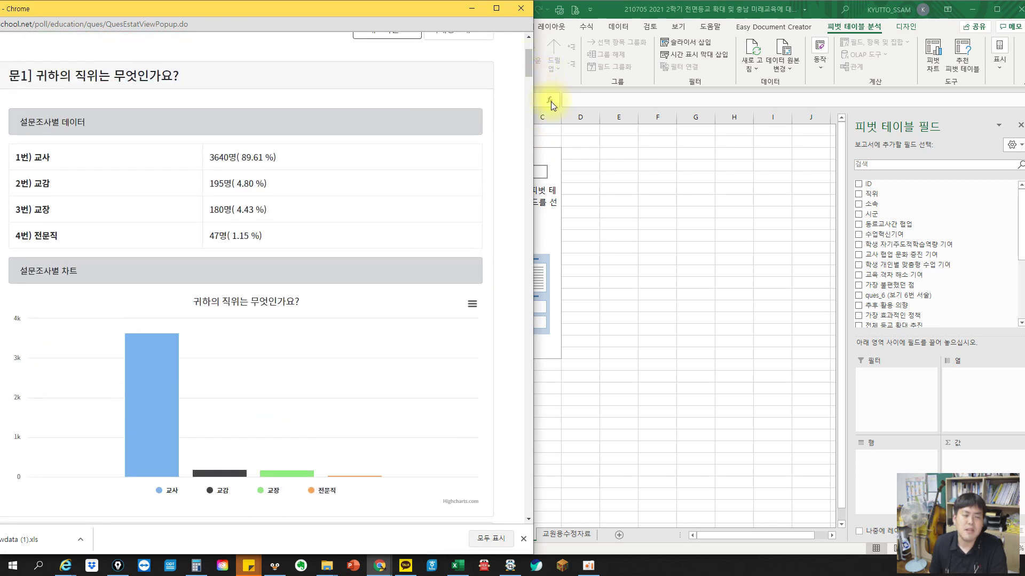
left_click_drag(50, 184, 42, 187)
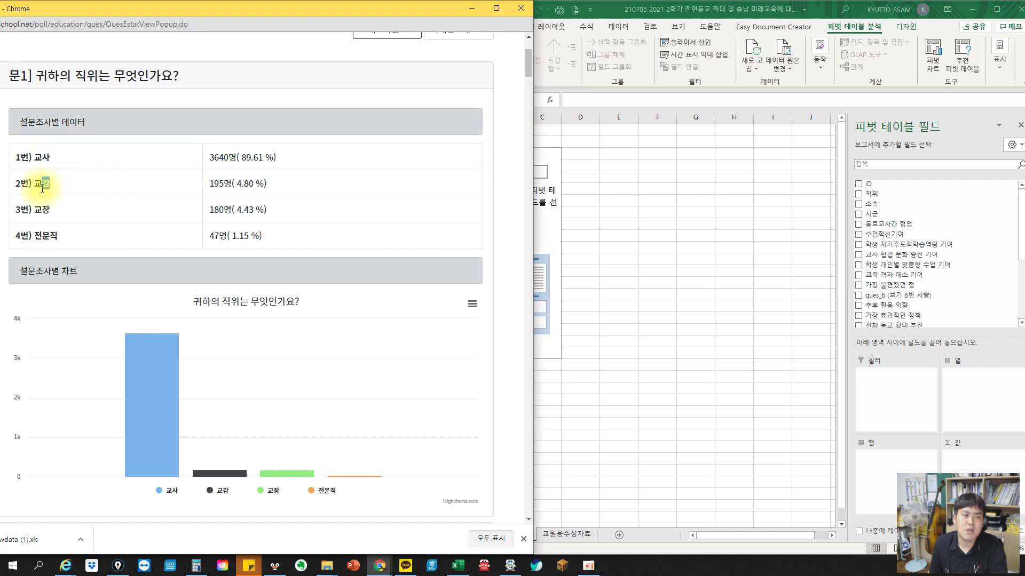
left_click(43, 188)
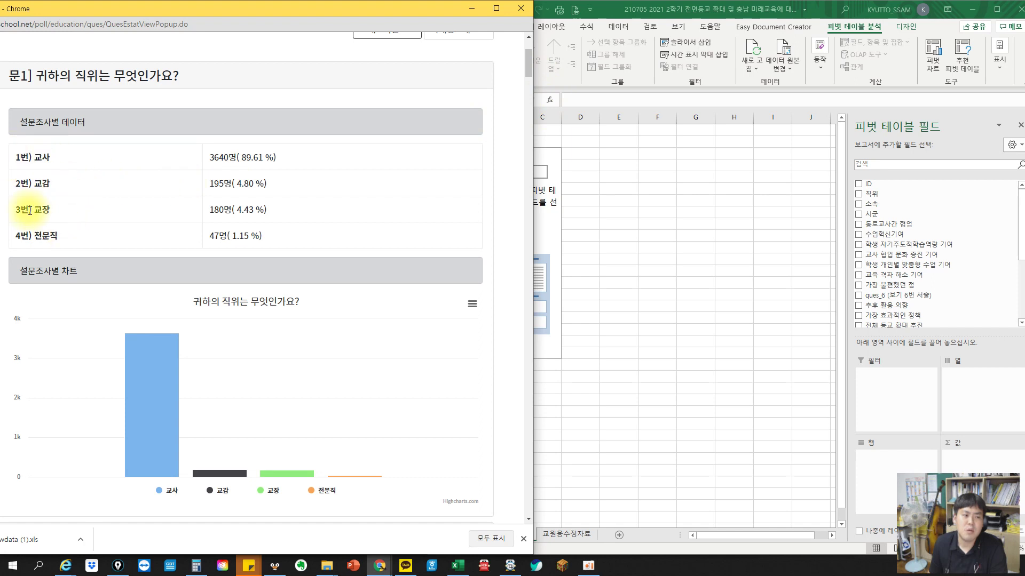
- Place the 직위 field in the pivot table's rows area
left_click(863, 193)
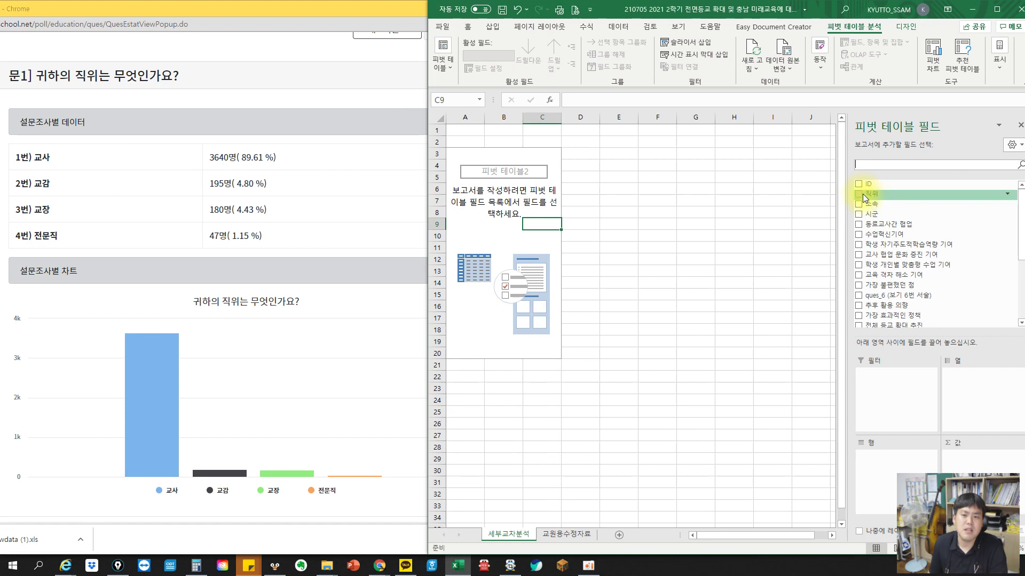
left_click_drag(862, 194, 960, 346)
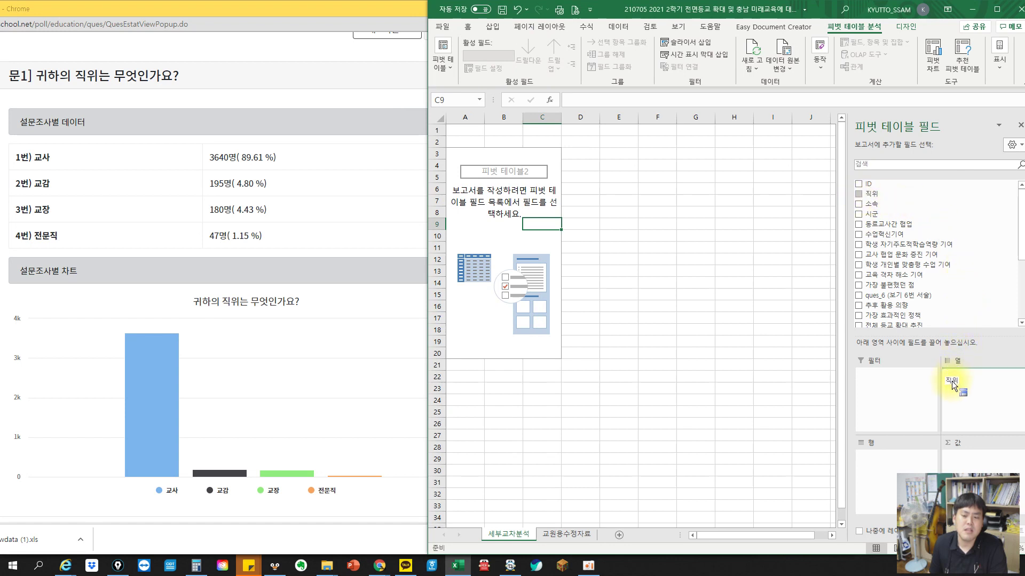
left_click_drag(952, 385, 892, 467)
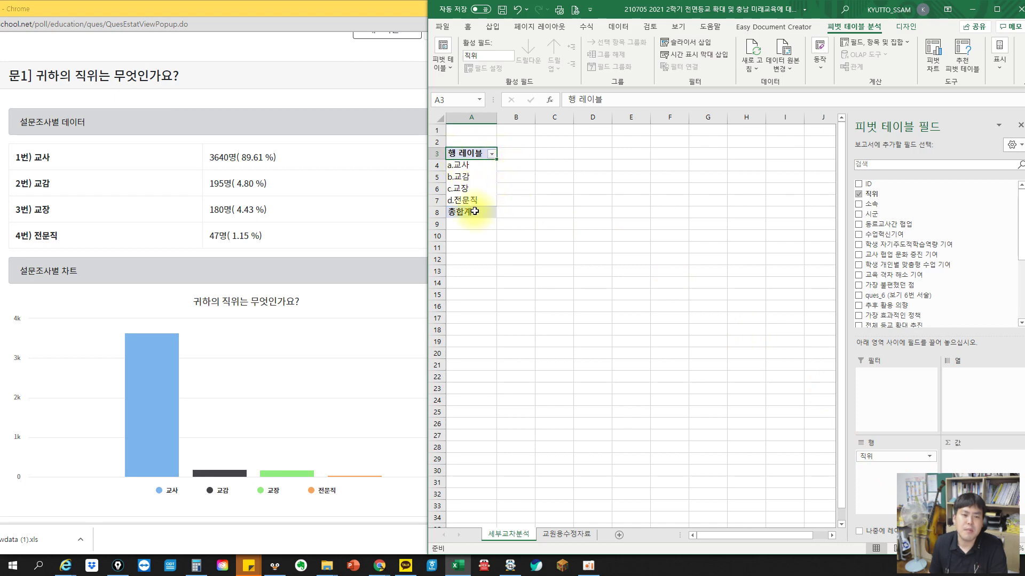
- Highlight the question 4 wording in the survey results, and place the matching 동료교사간 협업 field in the pivot table's columns area
left_click(370, 207)
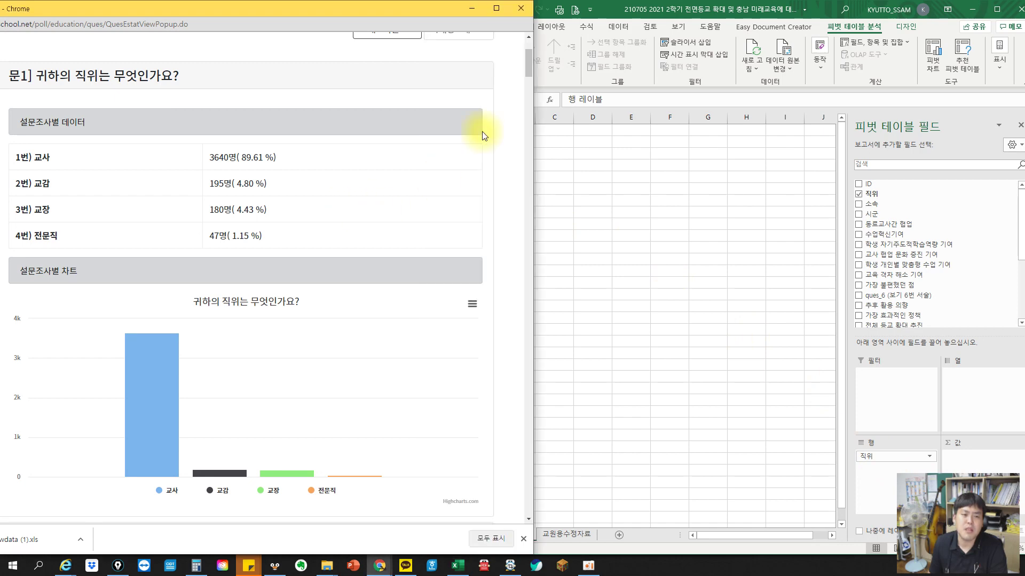
left_click_drag(528, 60, 520, 151)
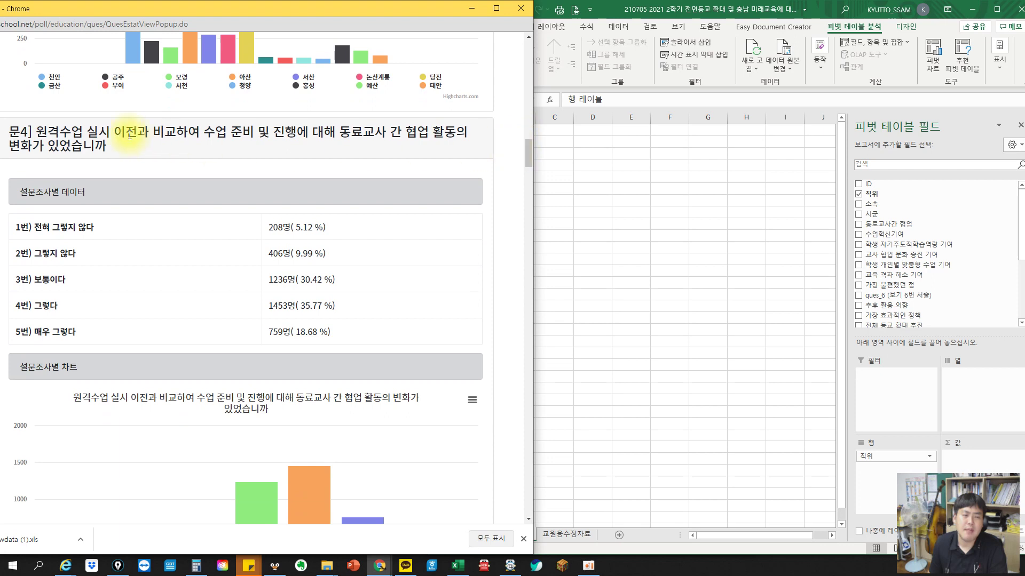
left_click_drag(48, 133, 457, 144)
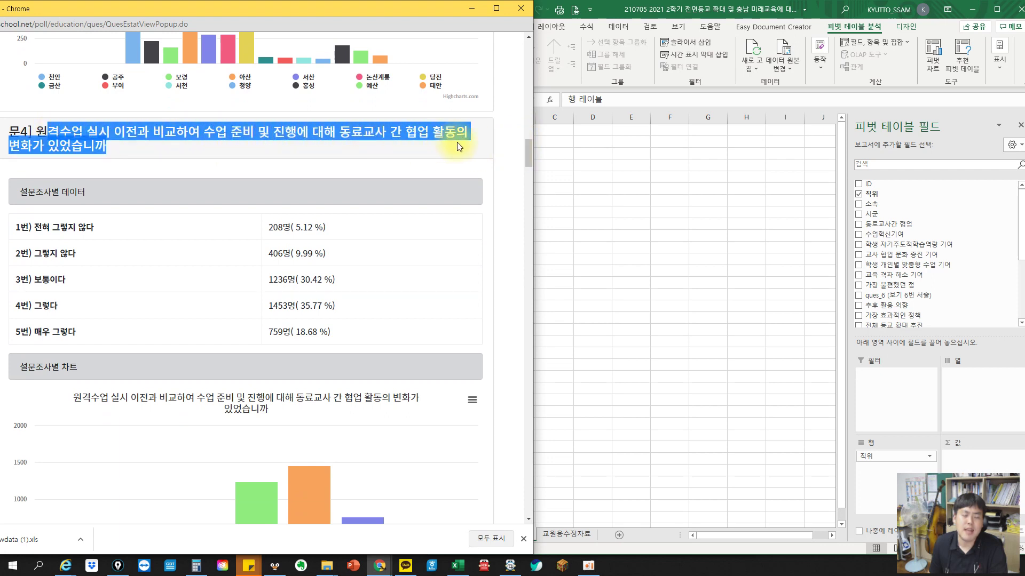
left_click(879, 219)
left_click_drag(879, 224, 979, 384)
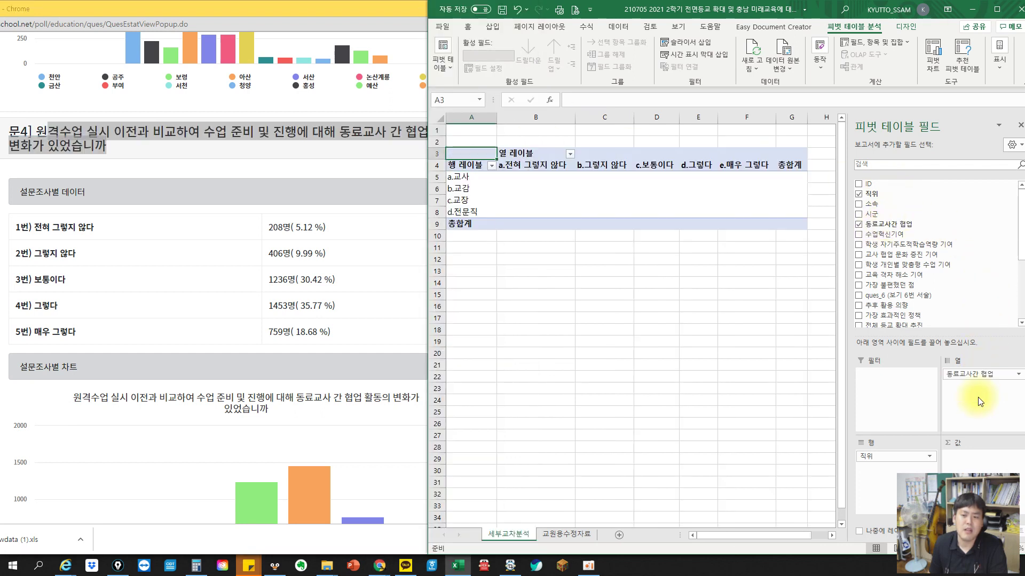
- Place the 동료교사간 협업 field in the pivot table's values area as a count, and widen the worksheet window
left_click(516, 158)
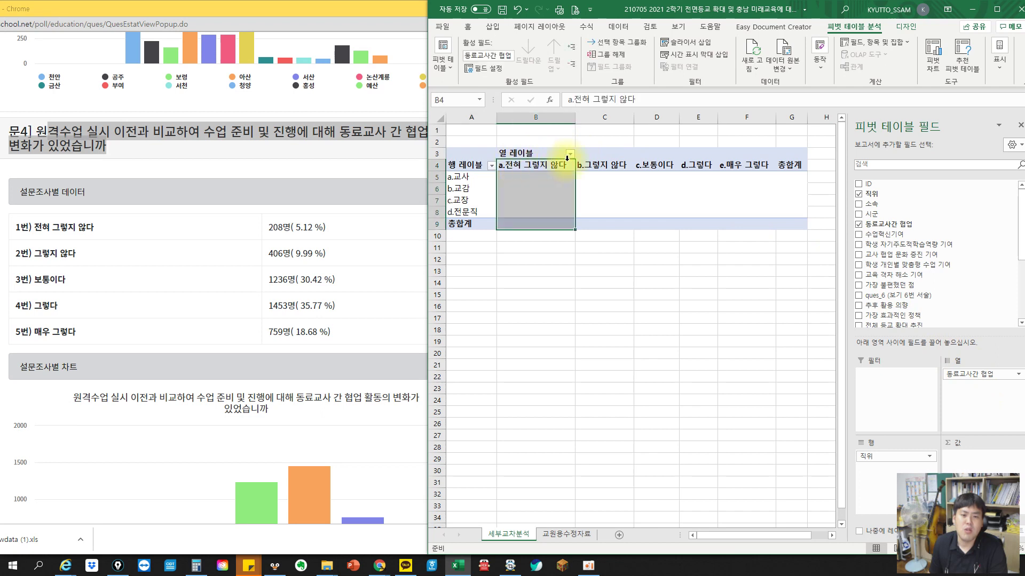
left_click(529, 189)
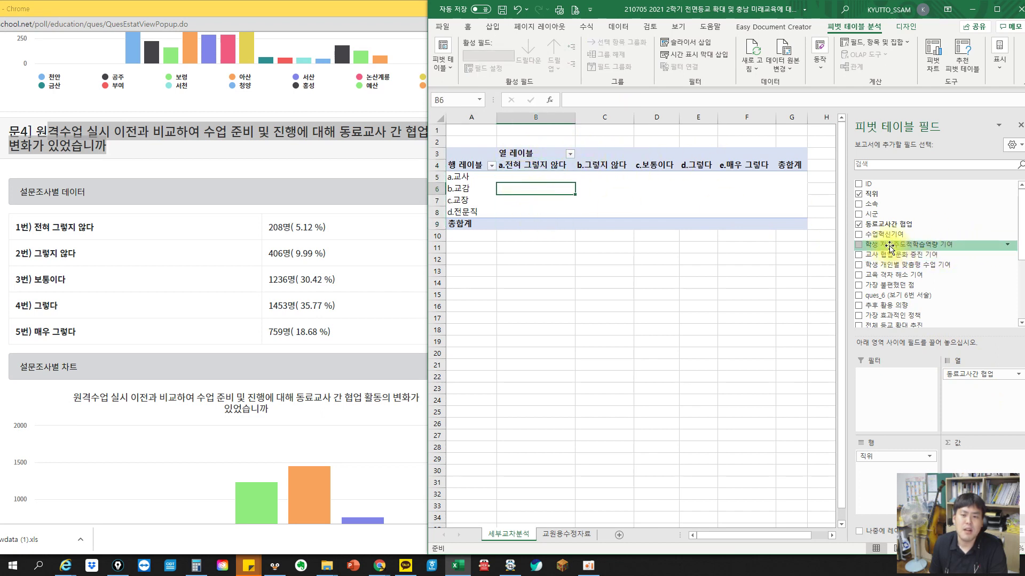
left_click_drag(875, 225, 967, 470)
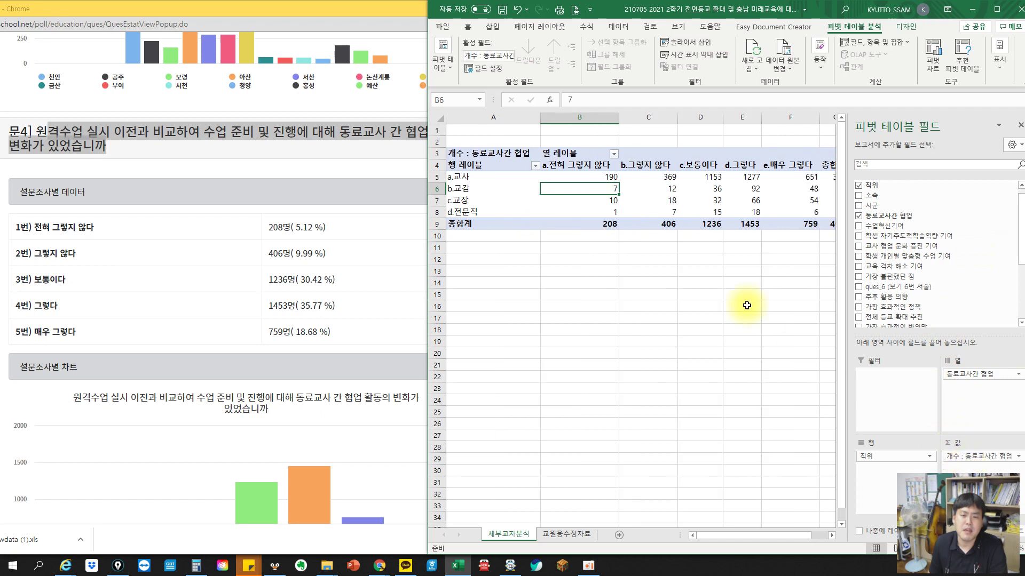
left_click_drag(429, 156, 374, 154)
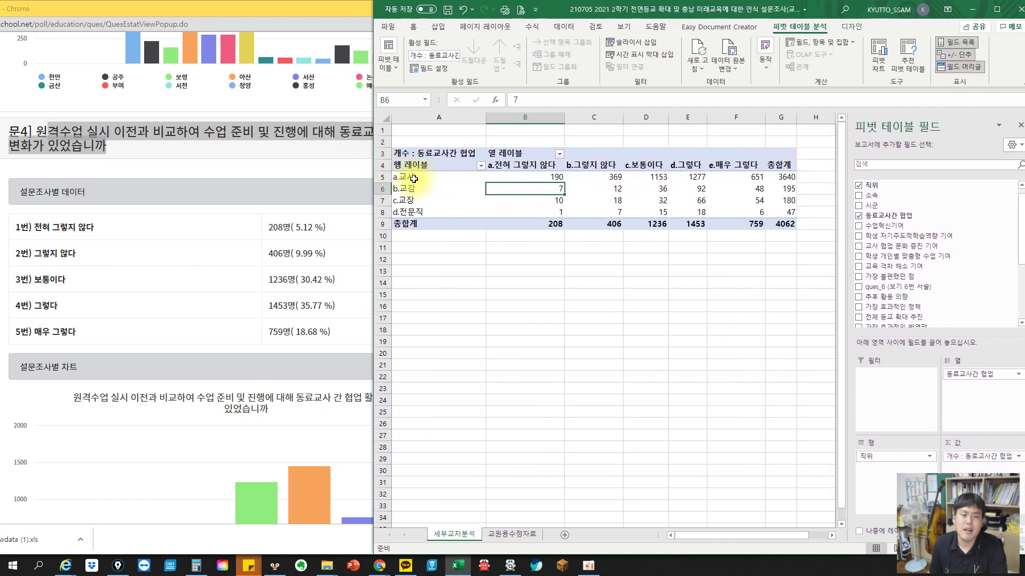
left_click(416, 175)
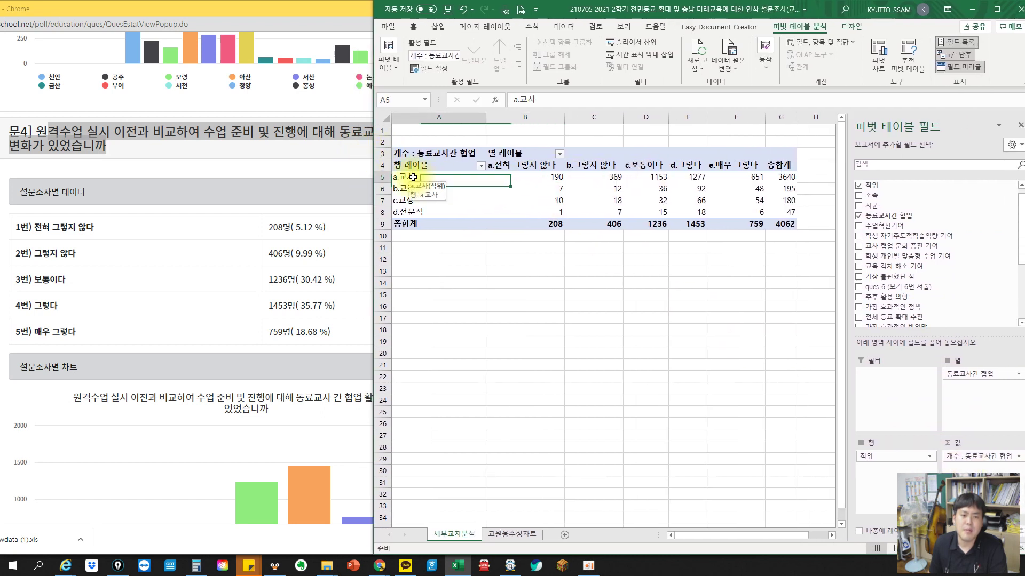
left_click(523, 175)
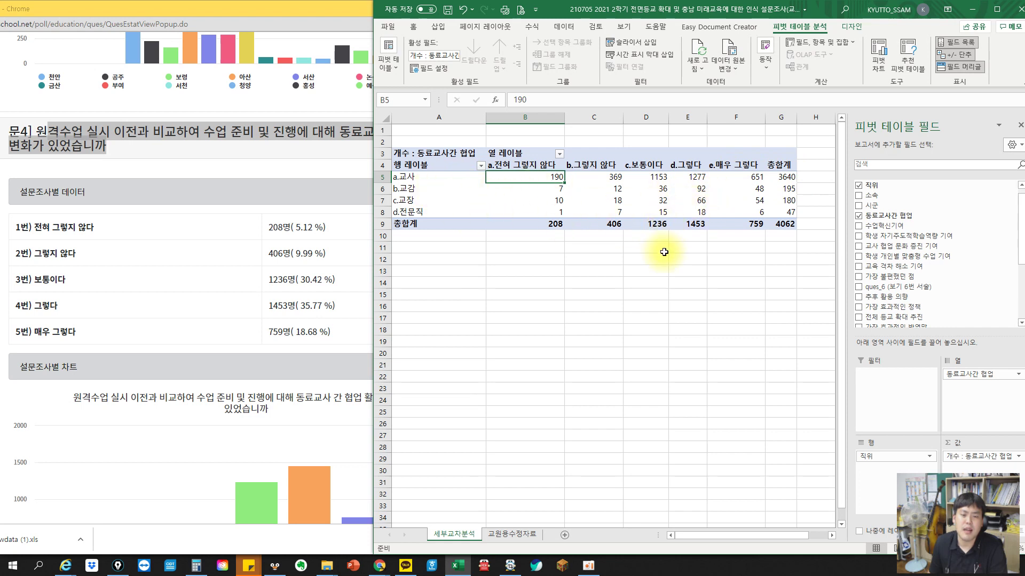
- Insert a 2-D 100% stacked horizontal bar chart from the pivot table and enlarge it to span about rows 11 to 32
left_click(423, 154)
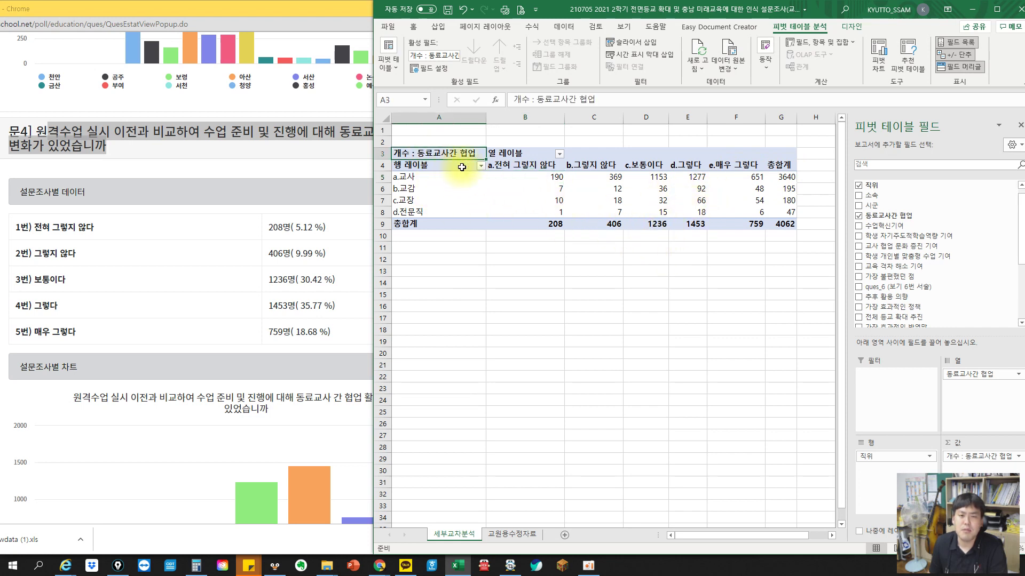
left_click(438, 27)
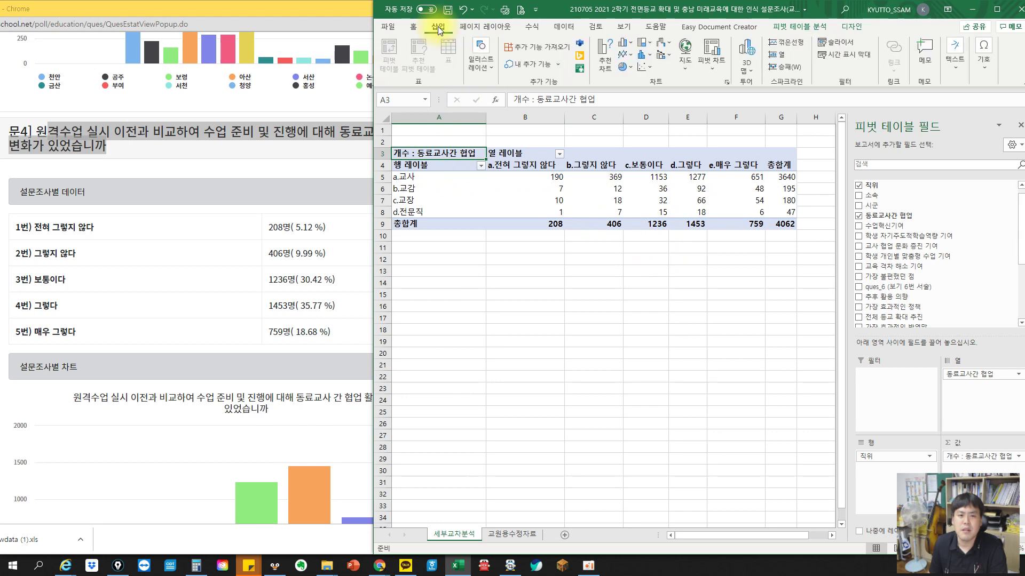
left_click(625, 47)
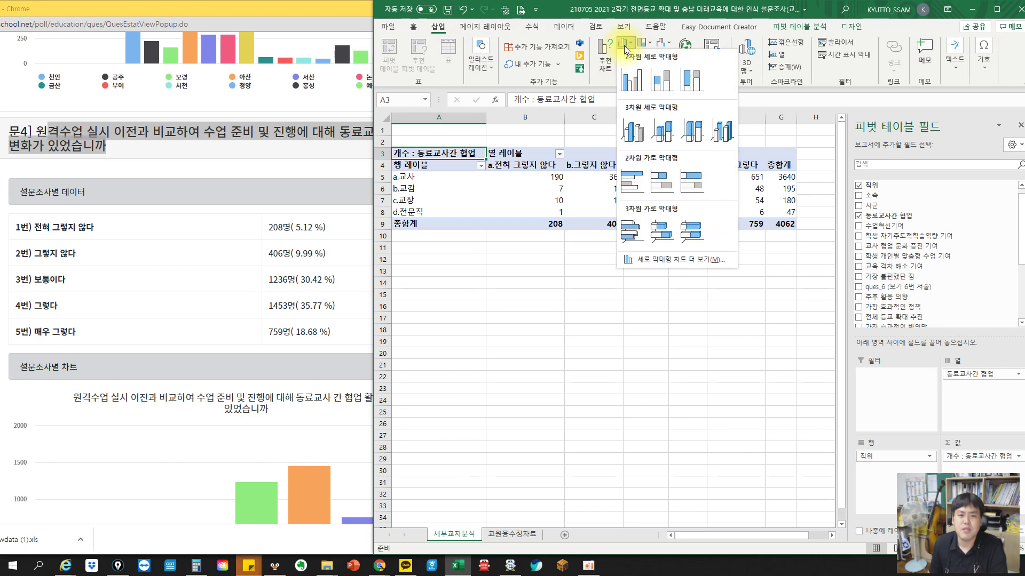
left_click(685, 184)
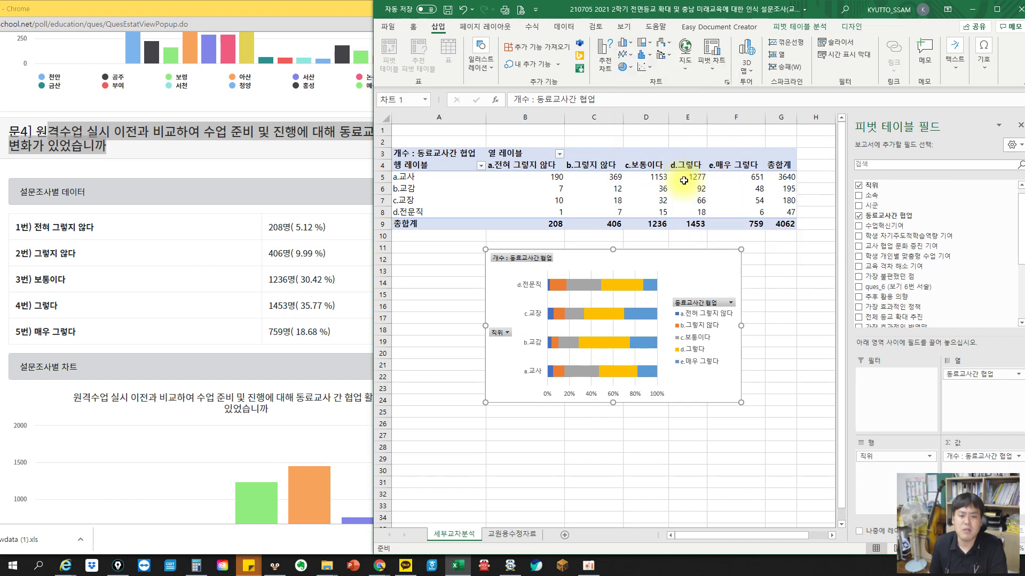
left_click_drag(488, 405, 407, 476)
left_click_drag(740, 473, 790, 495)
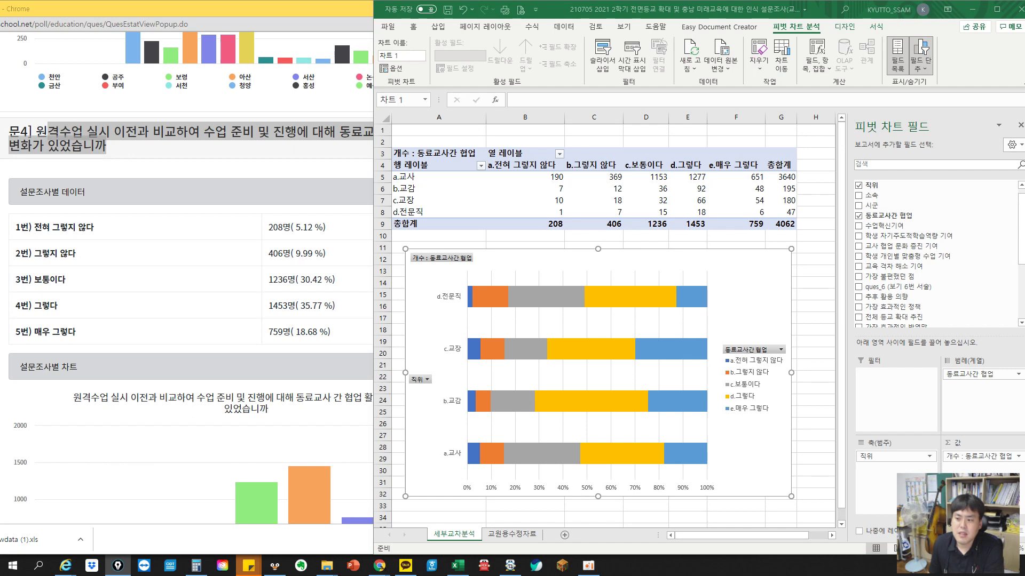
- Annotate the 그렇다 and 매우 그렇다 segments against the chart's 50% line to compare the positions, and clear the markings
mouse_move(603, 316)
left_mouse_down()
mouse_move(638, 275)
mouse_move(697, 314)
left_mouse_up()
mouse_move(546, 324)
left_mouse_down()
mouse_move(529, 408)
mouse_move(662, 423)
mouse_move(710, 327)
mouse_move(542, 327)
left_mouse_up()
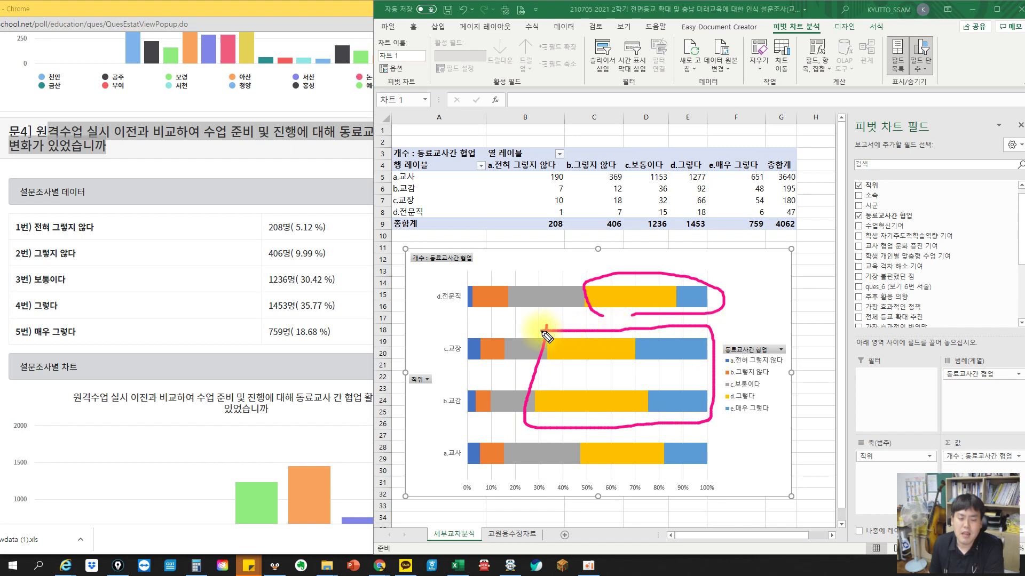
mouse_move(607, 475)
left_mouse_down()
mouse_move(581, 443)
mouse_move(725, 450)
mouse_move(590, 480)
mouse_move(584, 423)
mouse_move(582, 485)
mouse_move(592, 494)
mouse_move(723, 490)
mouse_move(586, 492)
left_mouse_up()
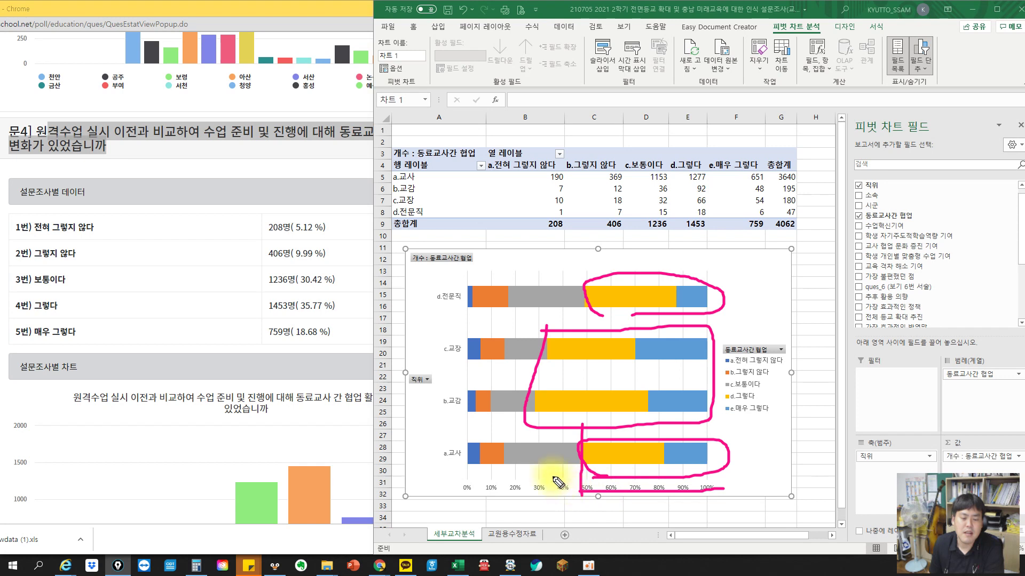
mouse_move(502, 438)
left_mouse_down()
mouse_move(504, 456)
mouse_move(581, 464)
mouse_move(504, 444)
left_mouse_up()
mouse_move(579, 460)
left_mouse_down()
mouse_move(458, 453)
mouse_move(471, 468)
left_mouse_up()
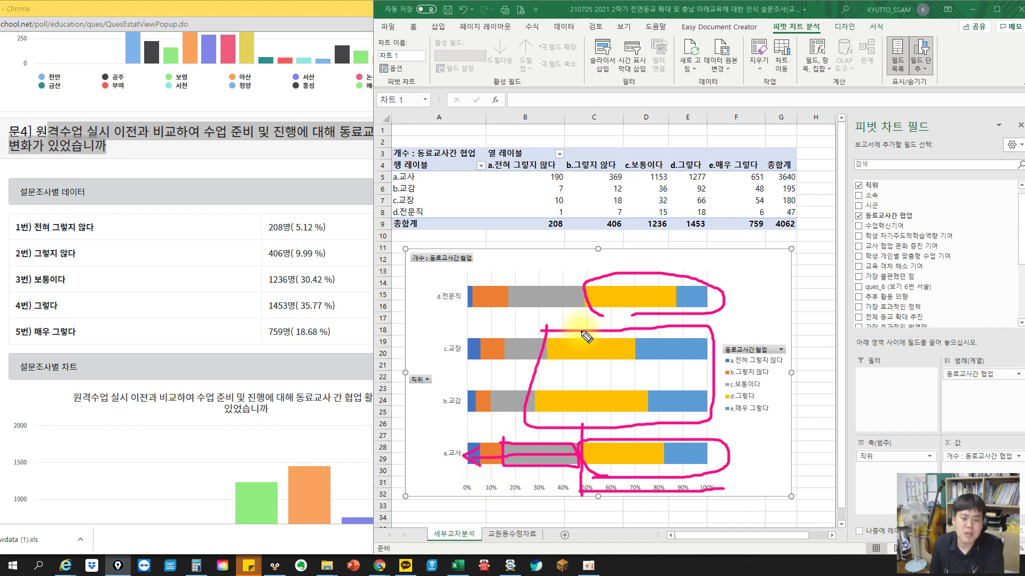
mouse_move(586, 353)
left_mouse_down()
mouse_move(590, 410)
mouse_move(560, 413)
mouse_move(539, 363)
mouse_move(569, 337)
mouse_move(585, 384)
mouse_move(544, 414)
mouse_move(534, 374)
mouse_move(563, 335)
mouse_move(584, 347)
mouse_move(581, 414)
left_mouse_up()
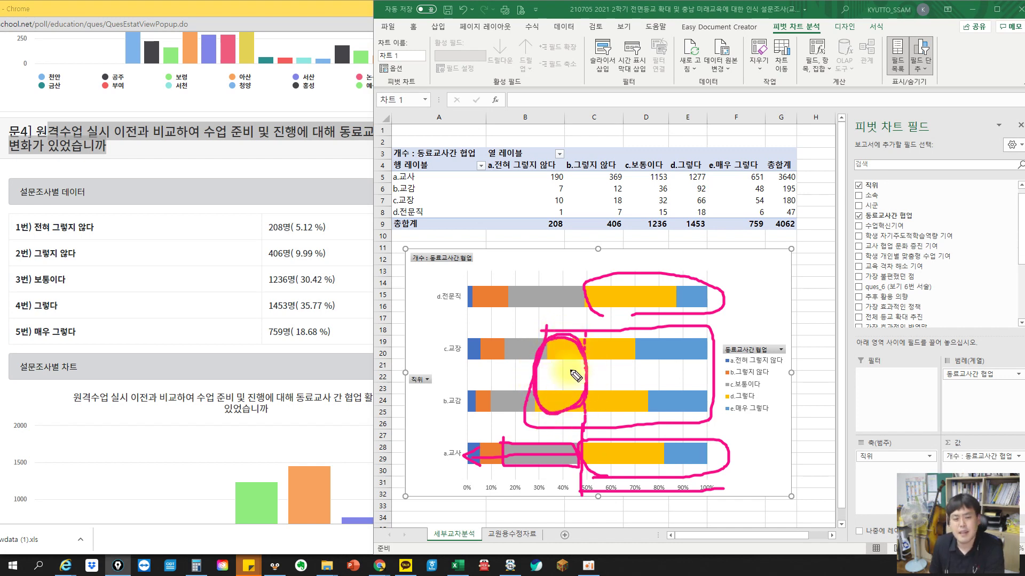
left_click_drag(585, 268, 585, 273)
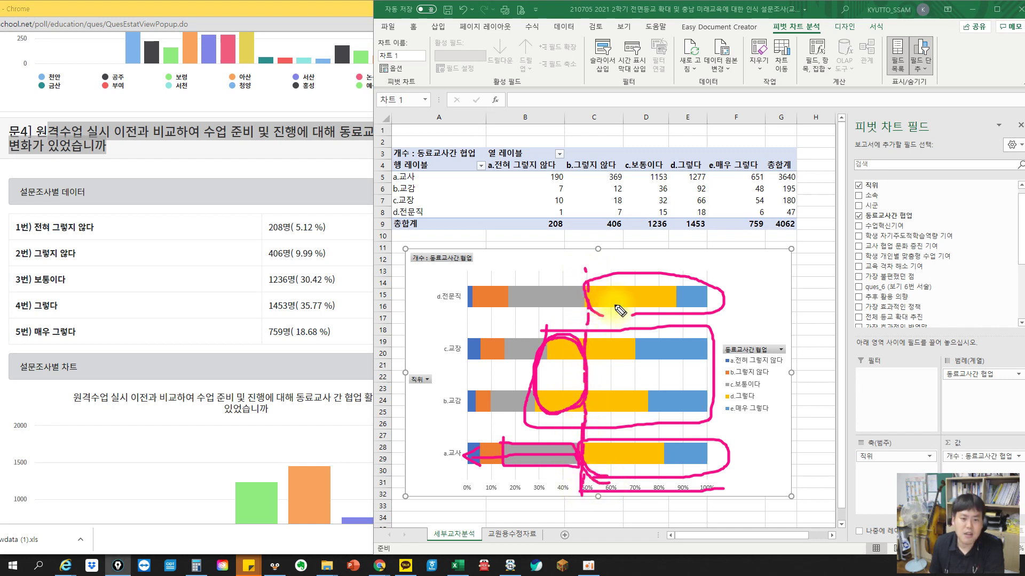
mouse_move(717, 303)
left_mouse_down()
mouse_move(771, 352)
mouse_move(722, 463)
mouse_move(716, 455)
left_mouse_up()
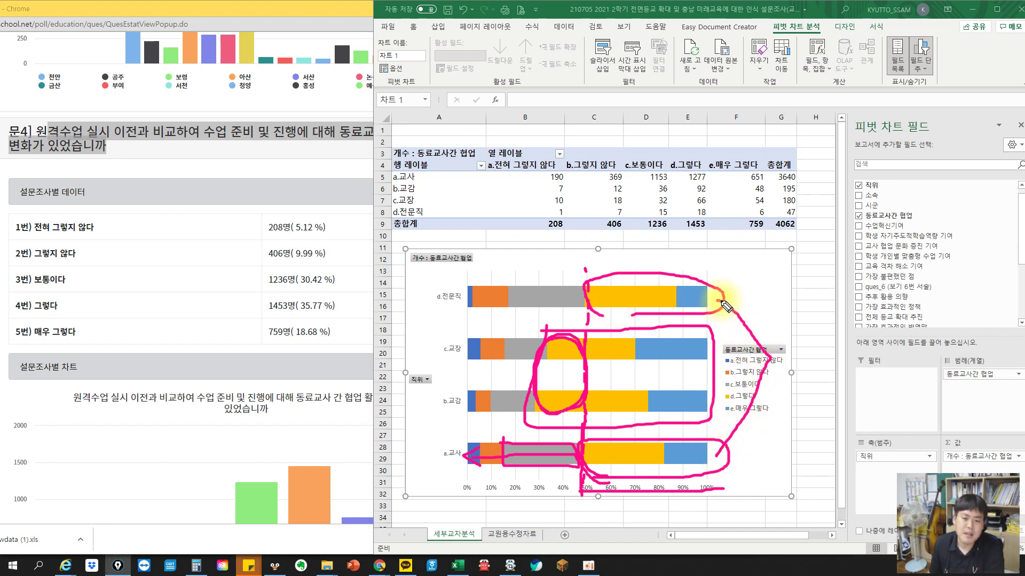
mouse_move(726, 306)
left_mouse_down()
mouse_move(777, 356)
mouse_move(736, 449)
left_mouse_up()
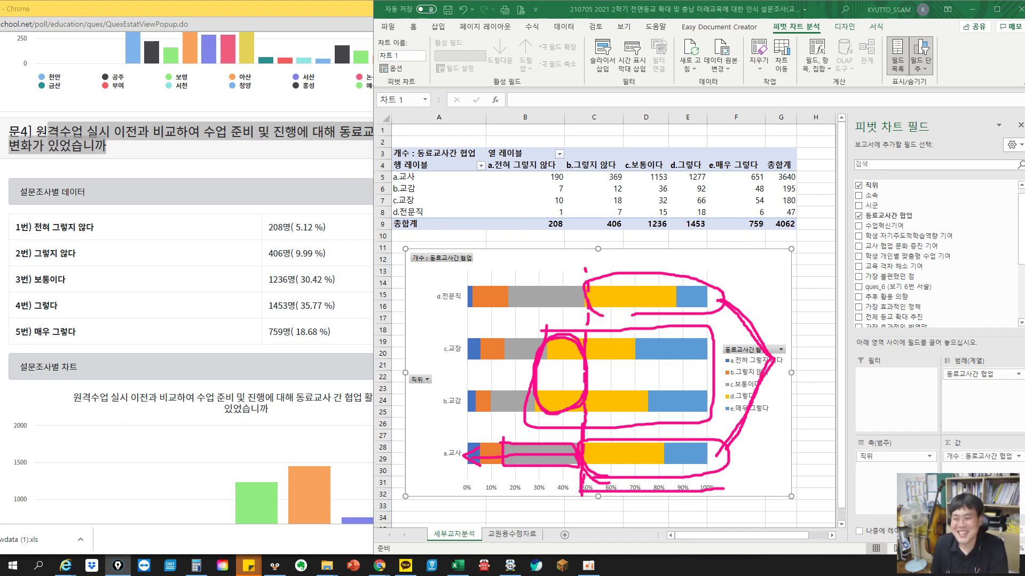
key("Escape")
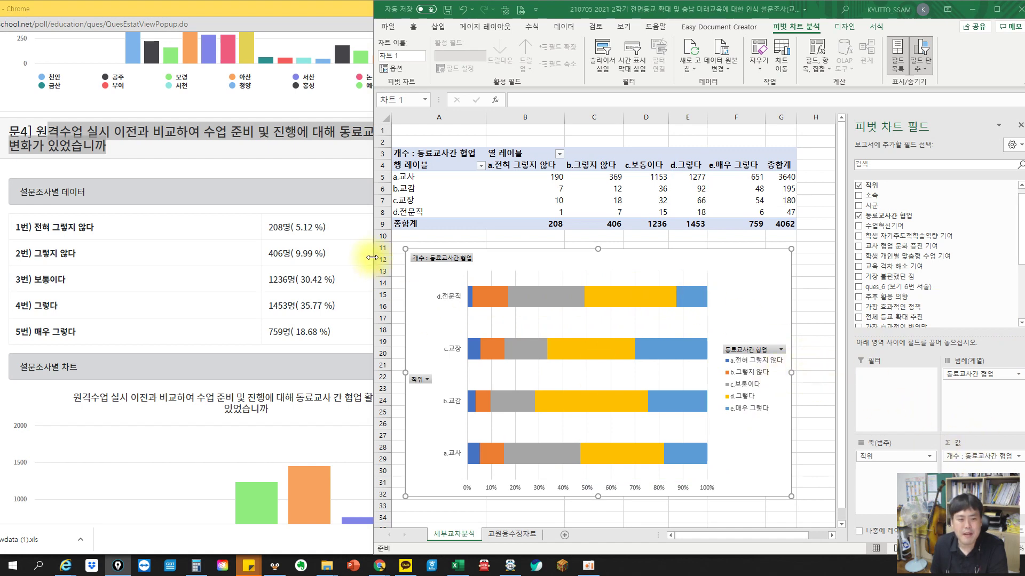
- Widen the worksheet window further and apply the second chart style, with data labels on the bars, to the pivot chart
left_click_drag(372, 258, 292, 258)
right_click(659, 318)
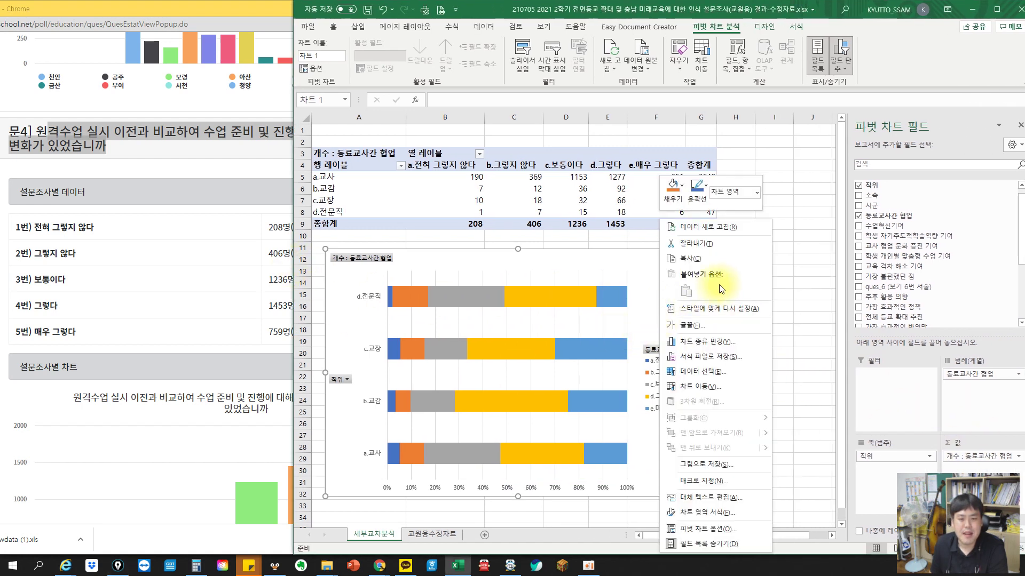
left_click(623, 298)
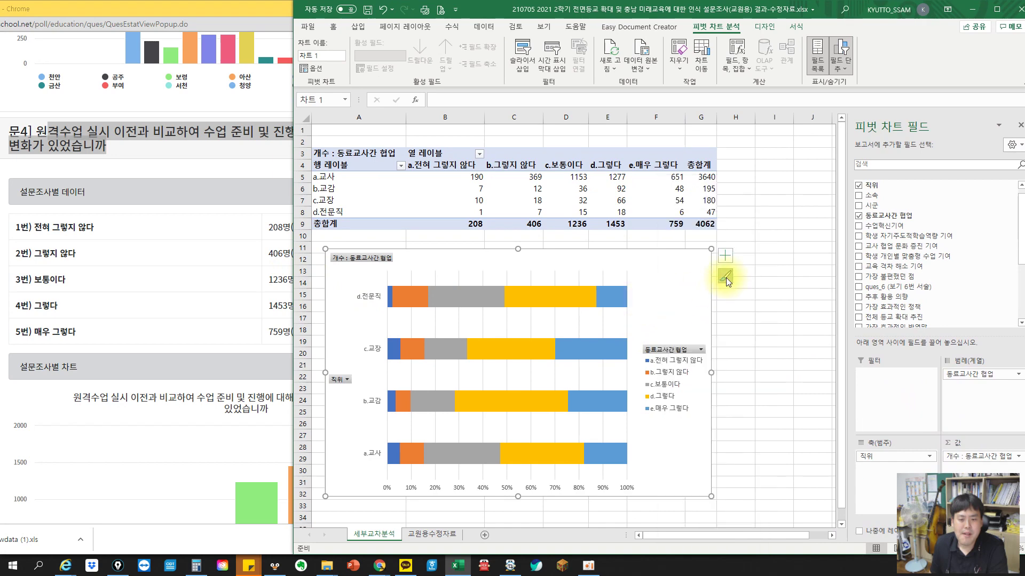
left_click(726, 277)
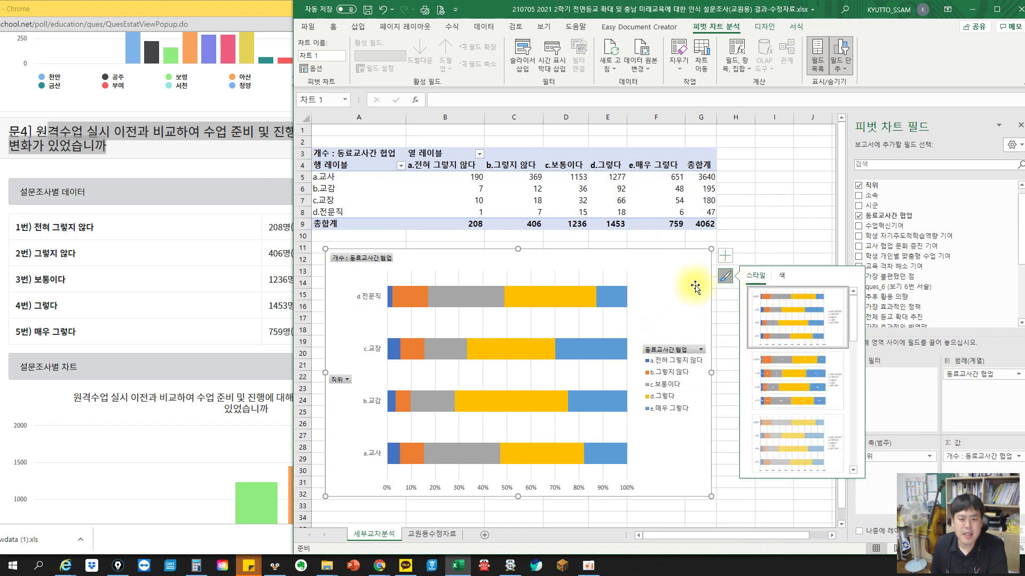
left_click(775, 234)
left_click(669, 301)
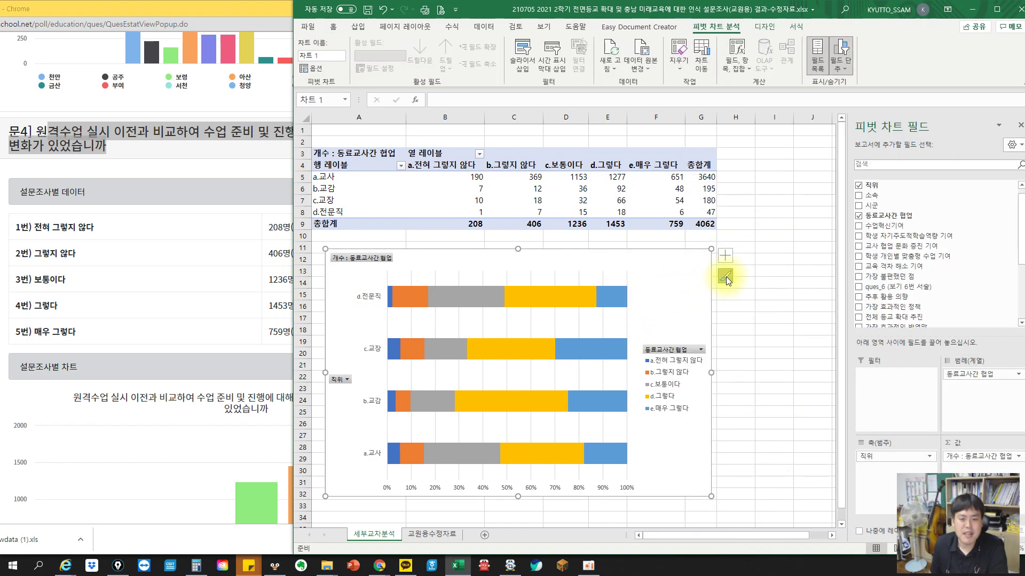
left_click(726, 277)
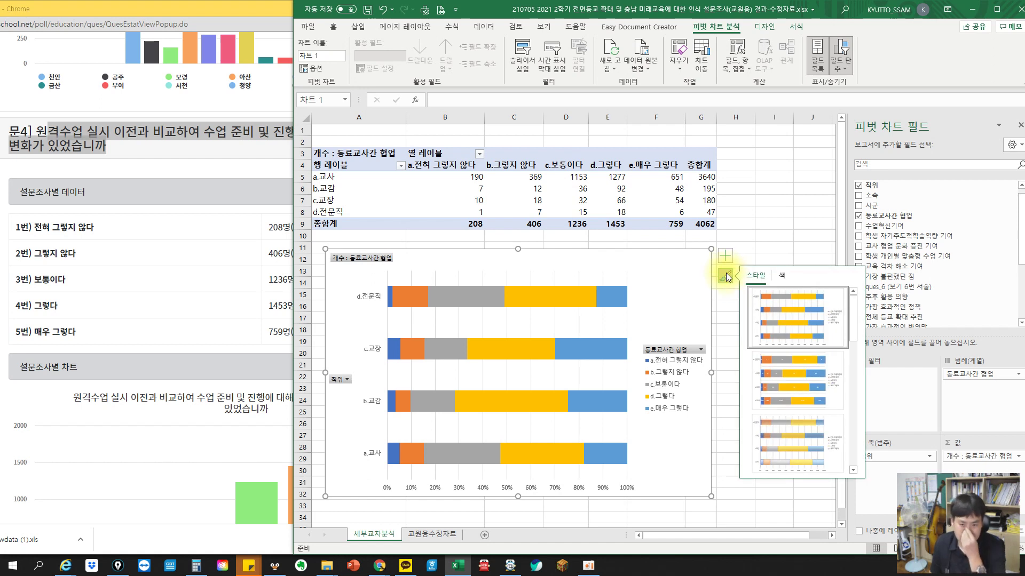
left_click(815, 390)
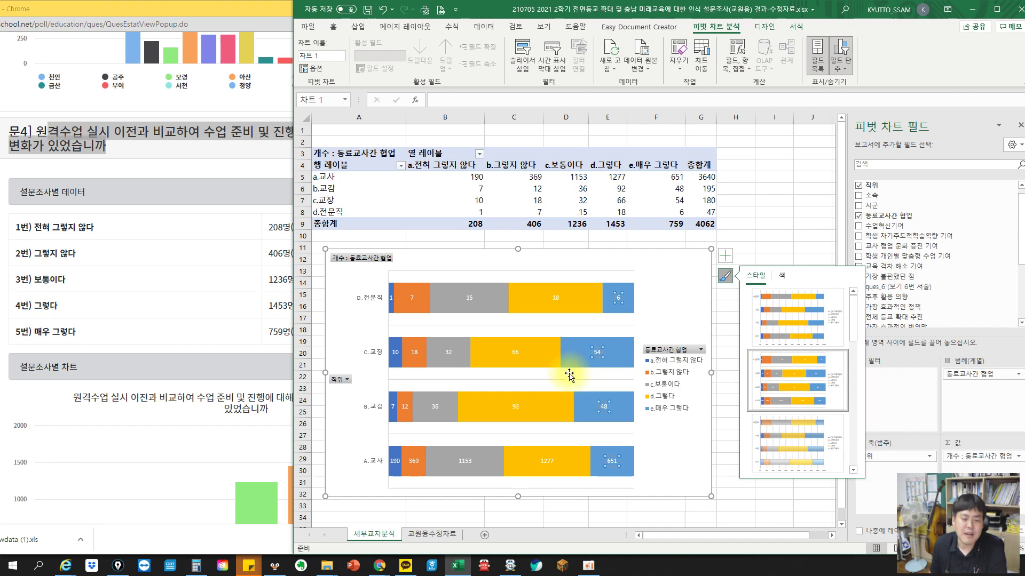
left_click(774, 235)
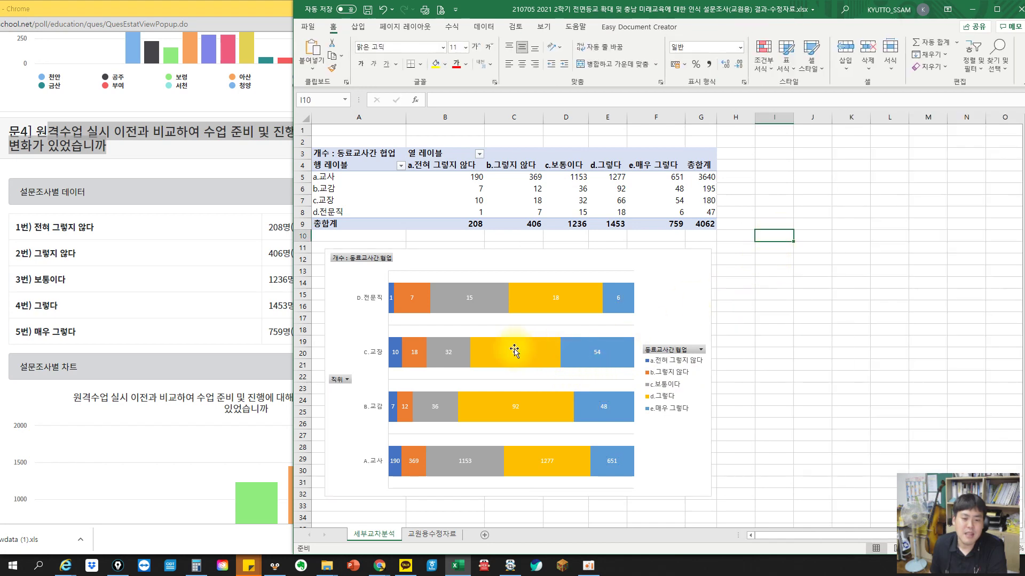
left_click(545, 461)
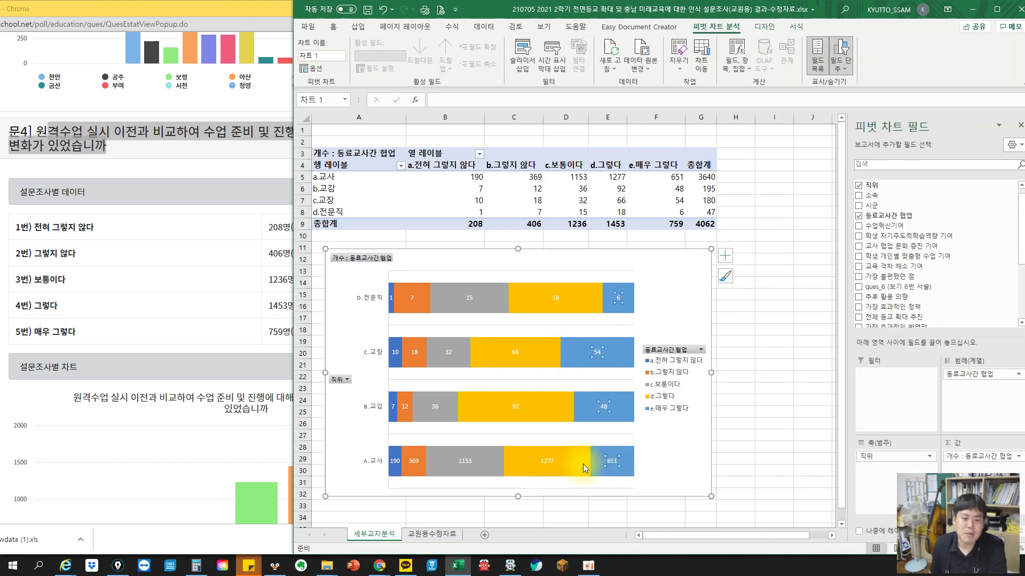
left_click(730, 434)
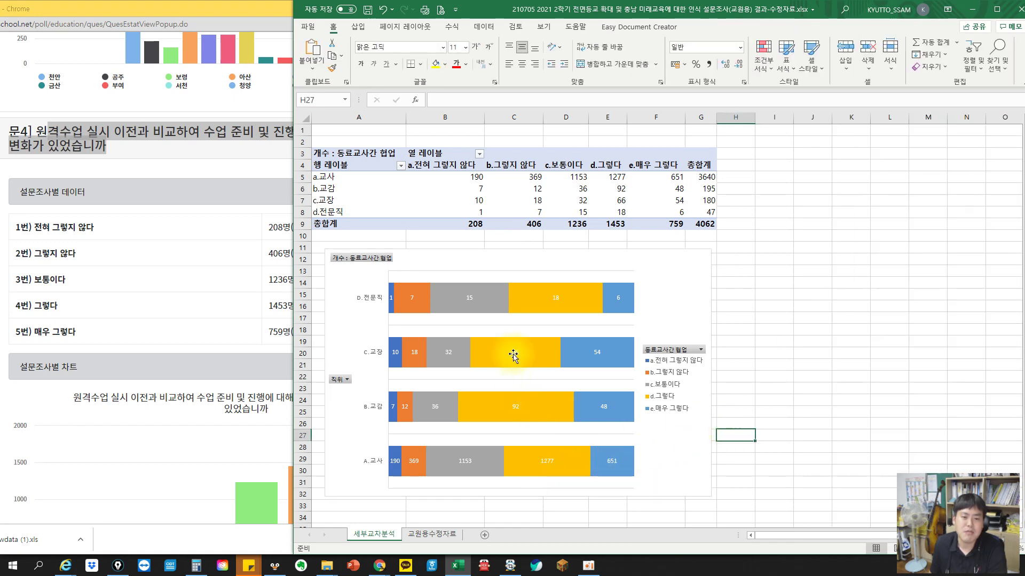
- Reposition the worksheet window to expose the field list, and show the 동료교사간 협업 count values as 열 합계 비율
left_click(673, 303)
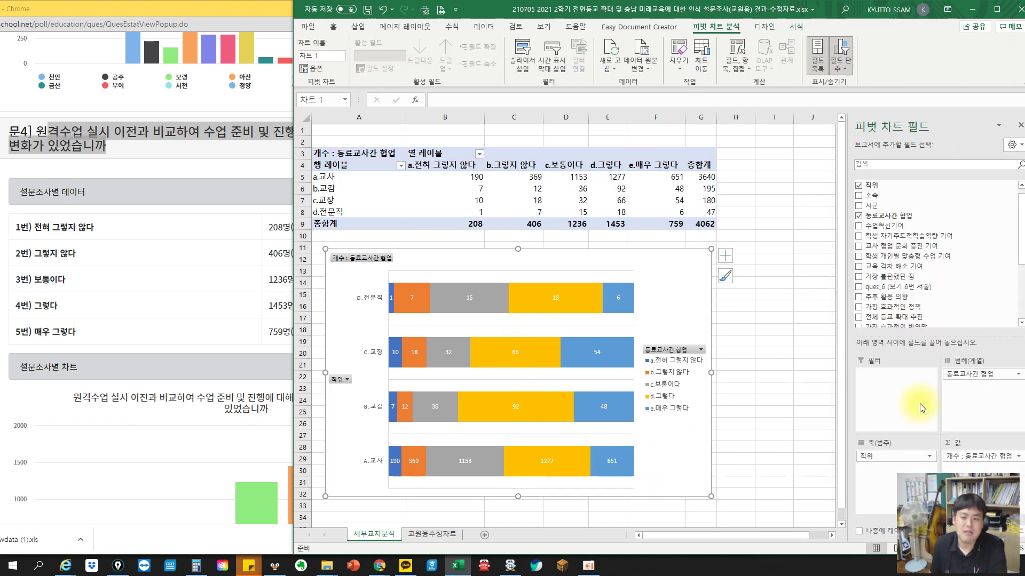
left_click(973, 458)
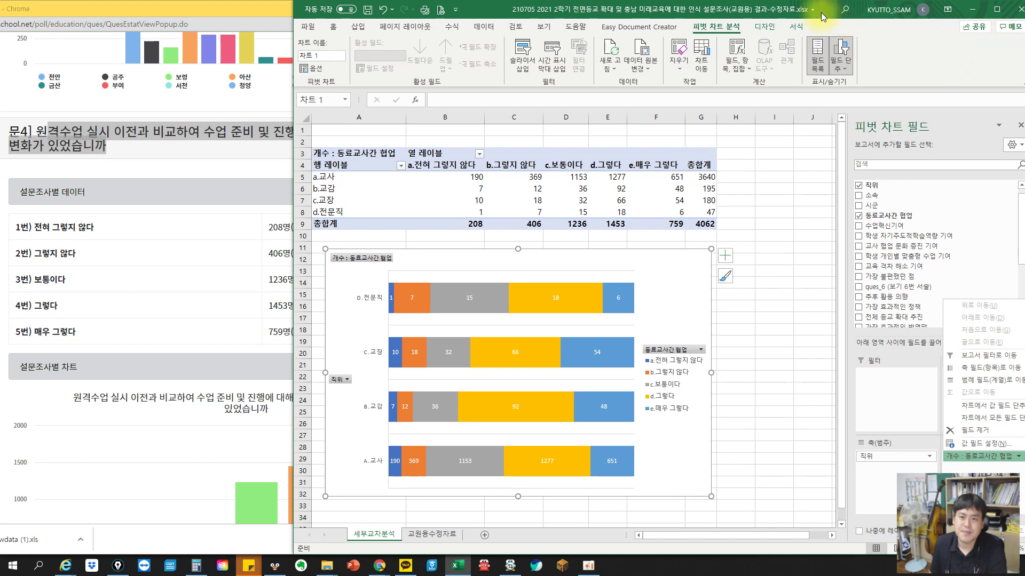
double_click(846, 11)
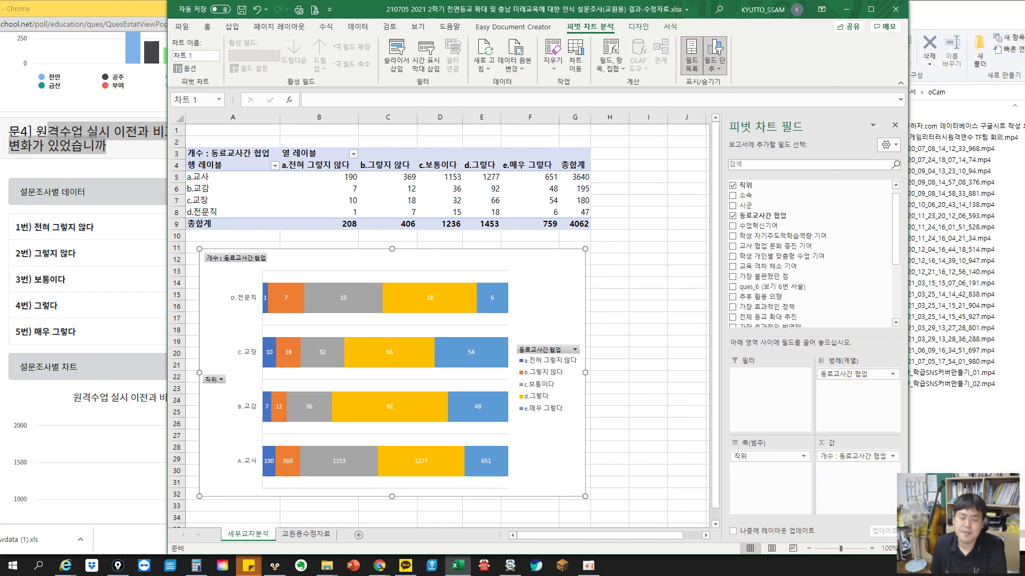
left_click(860, 458)
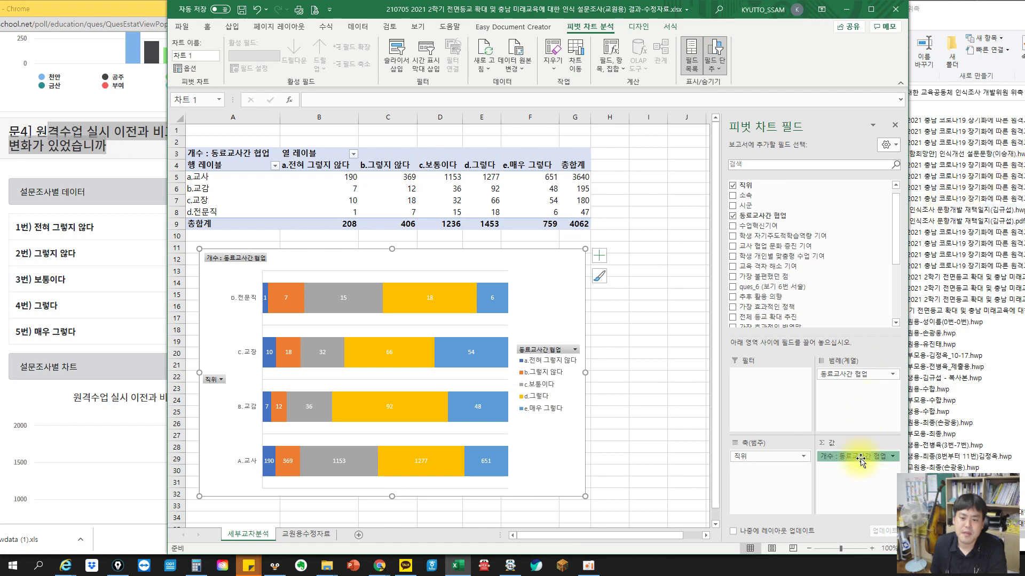
left_click(848, 444)
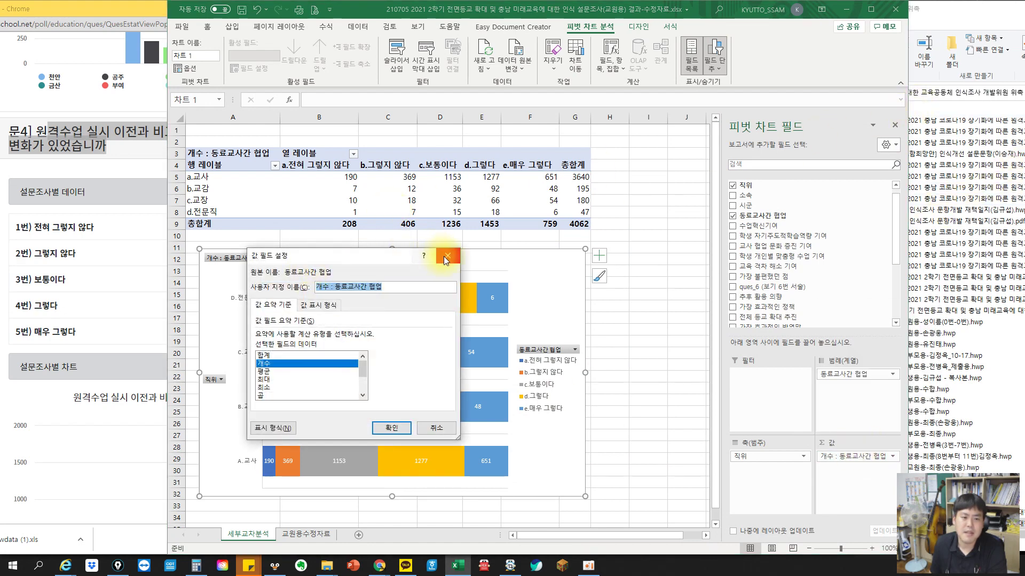
left_click_drag(380, 259, 637, 237)
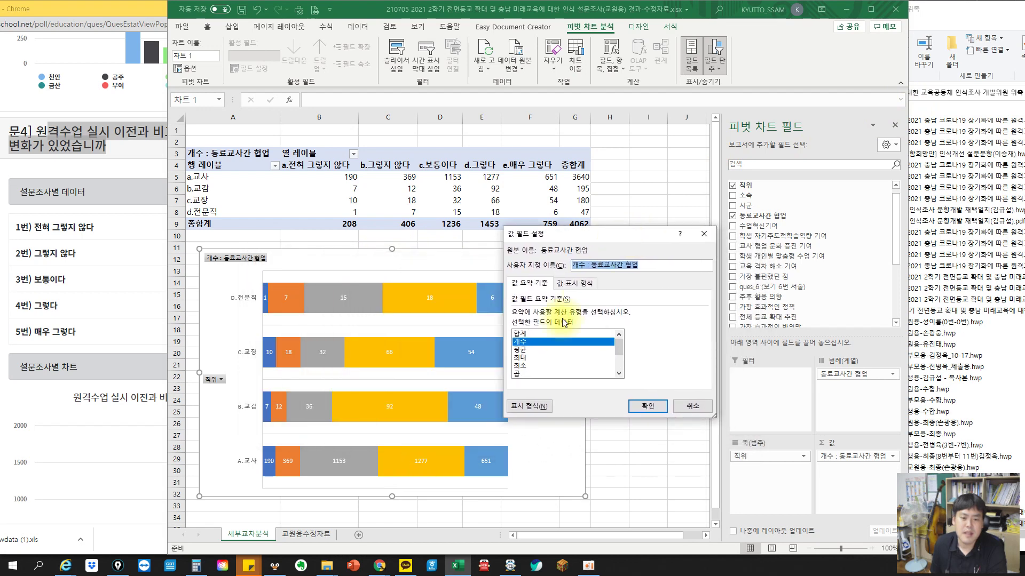
left_click(570, 284)
left_click_drag(585, 235, 698, 229)
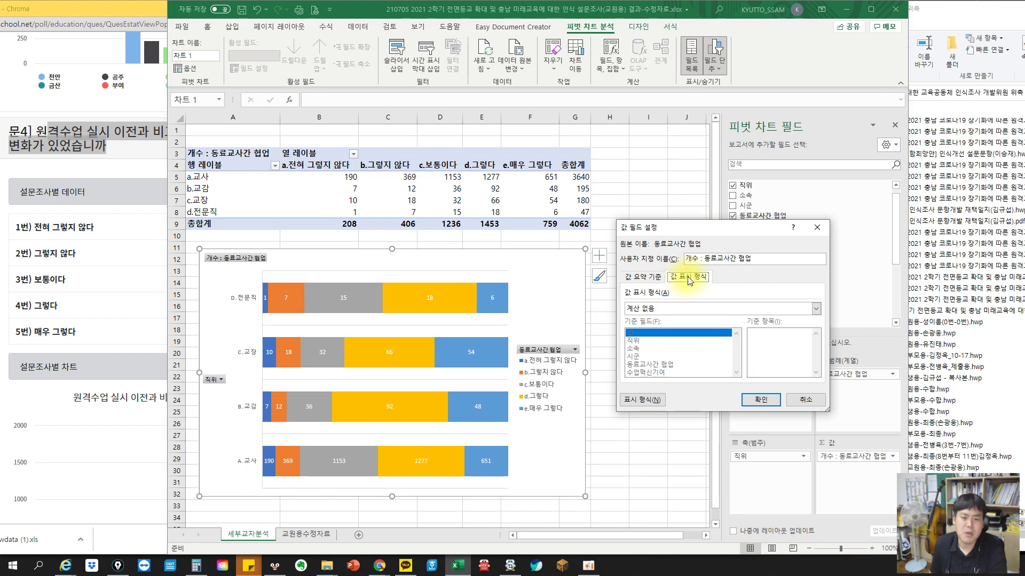
left_click(682, 309)
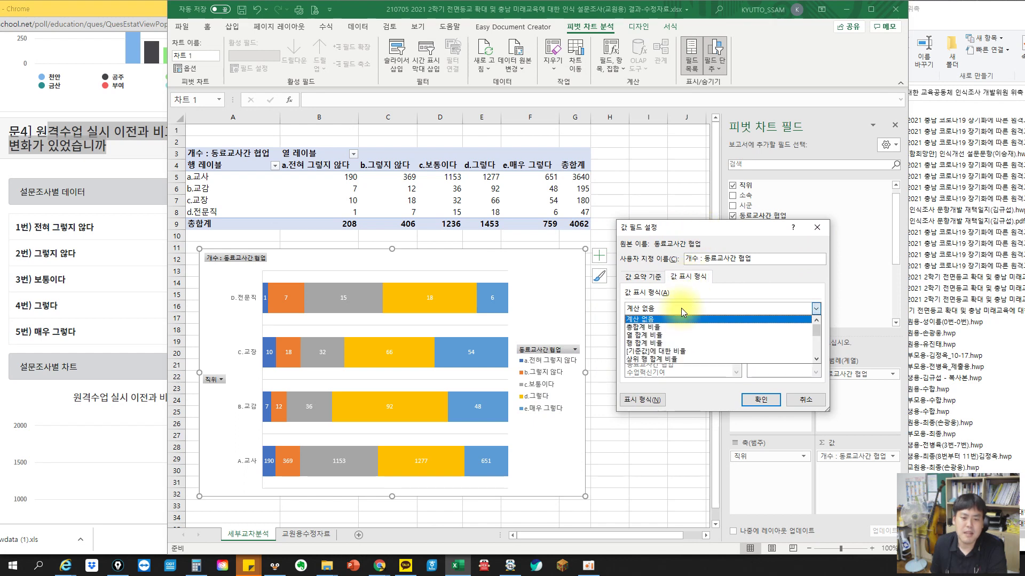
left_click(666, 336)
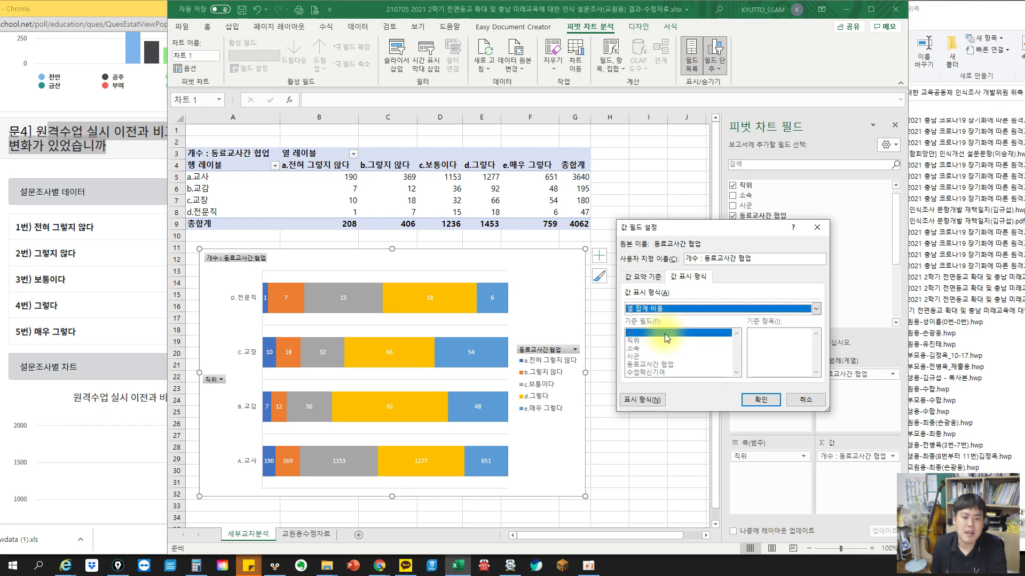
left_click(761, 400)
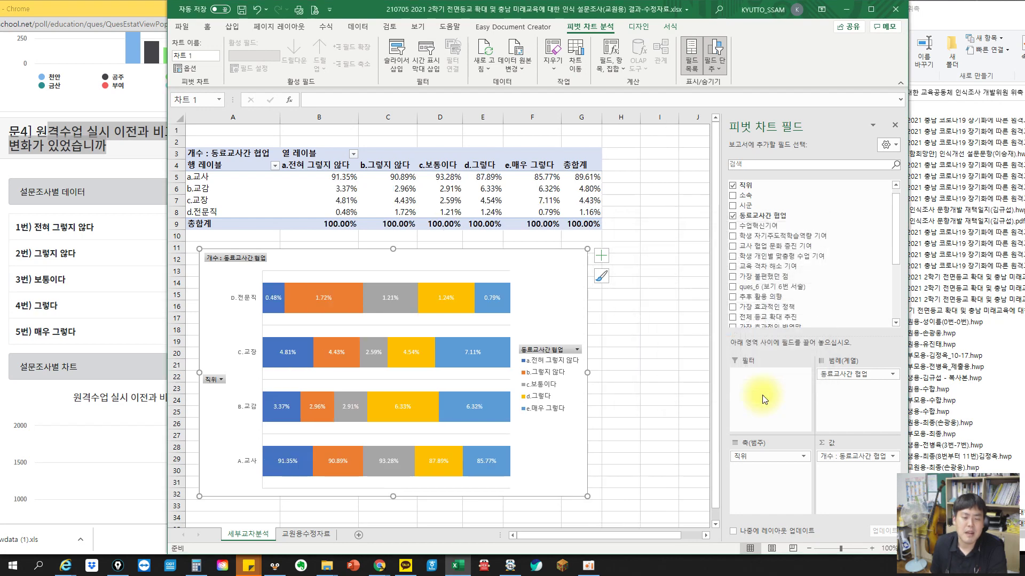
- Show the pivot table's 동료교사간 협업 values as 행 합계 비율
left_click(848, 457)
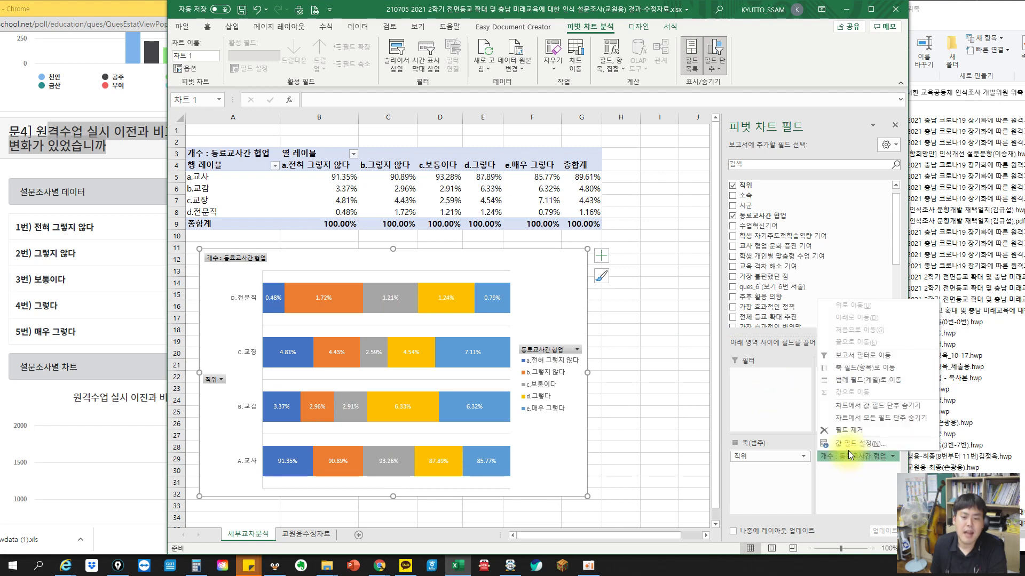
left_click(648, 177)
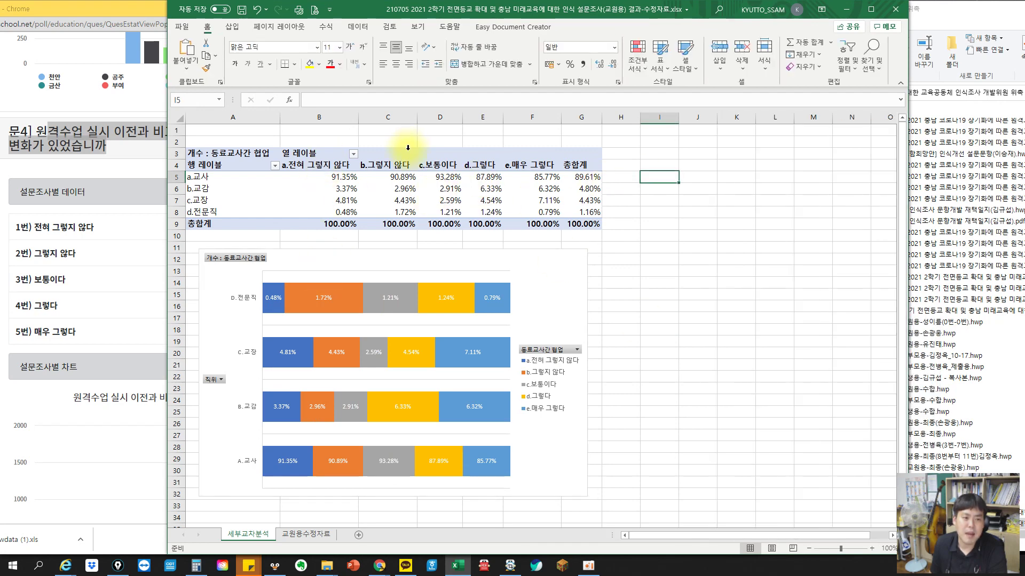
left_click(582, 200)
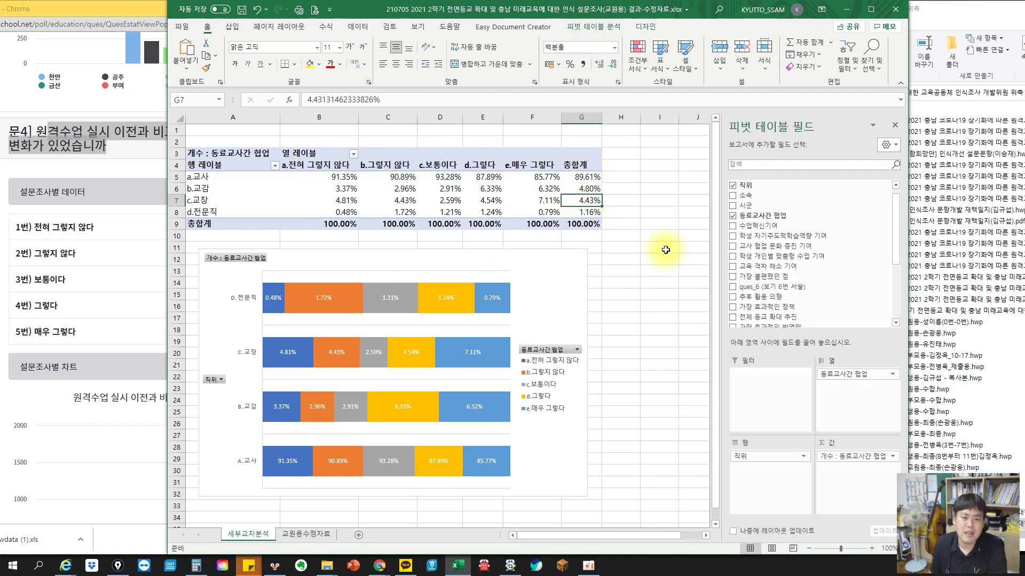
left_click(849, 456)
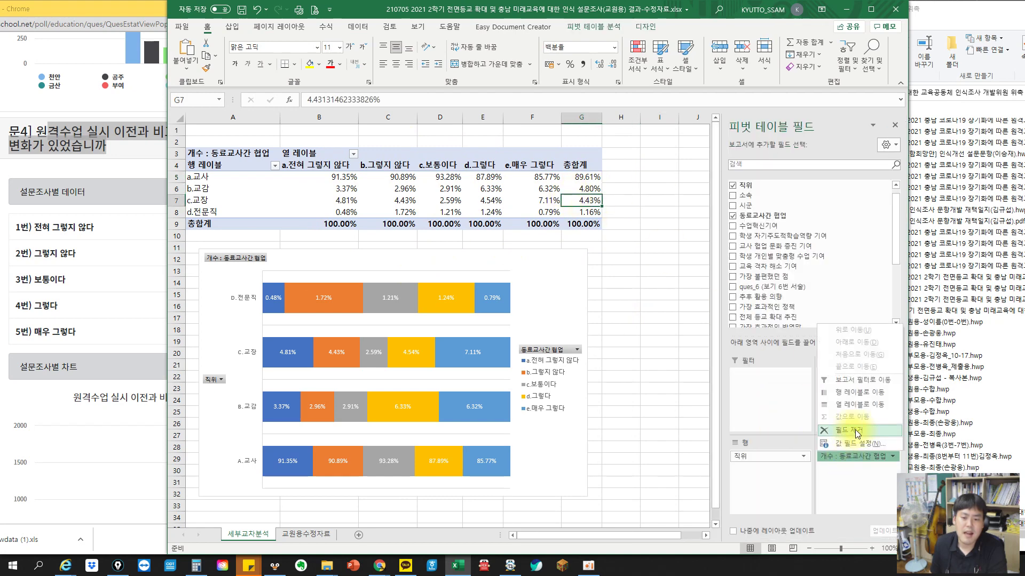
left_click(889, 444)
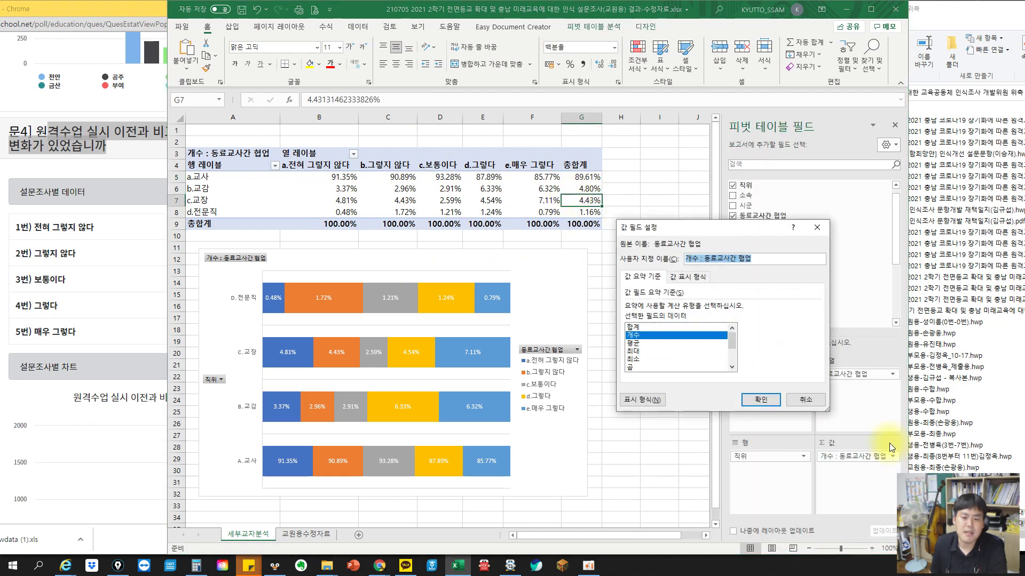
left_click(699, 277)
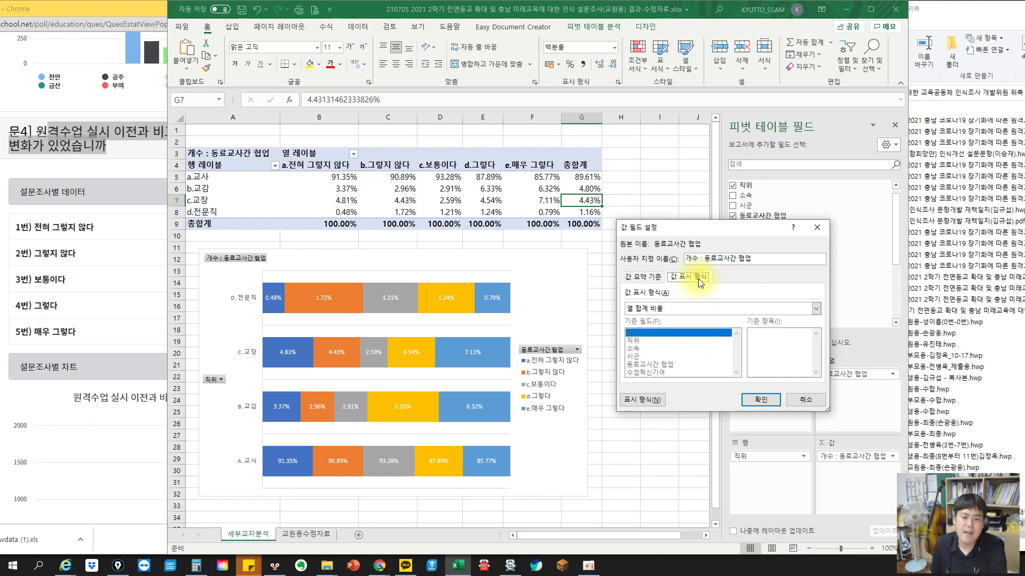
left_click(684, 308)
left_click(682, 342)
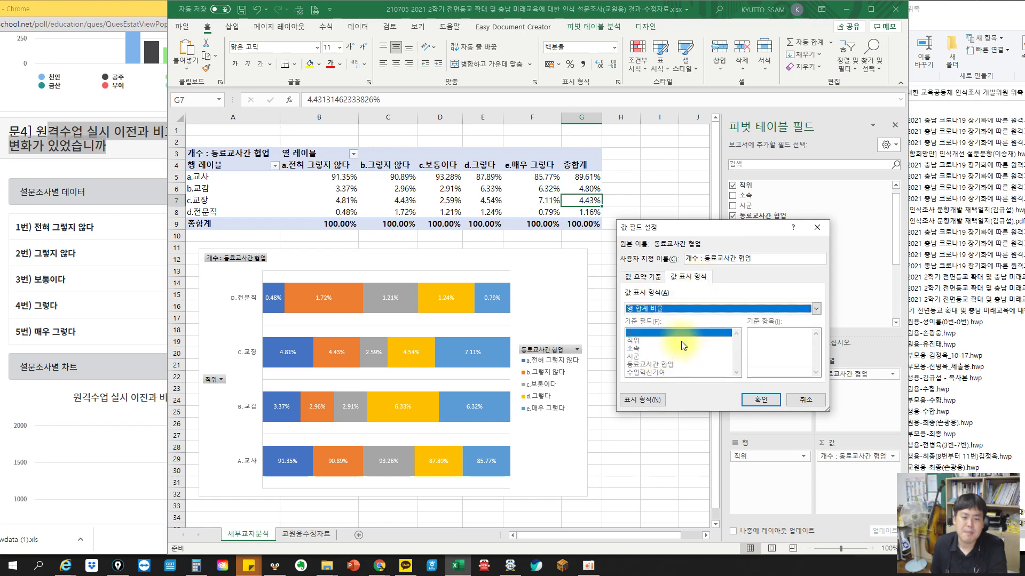
left_click(761, 400)
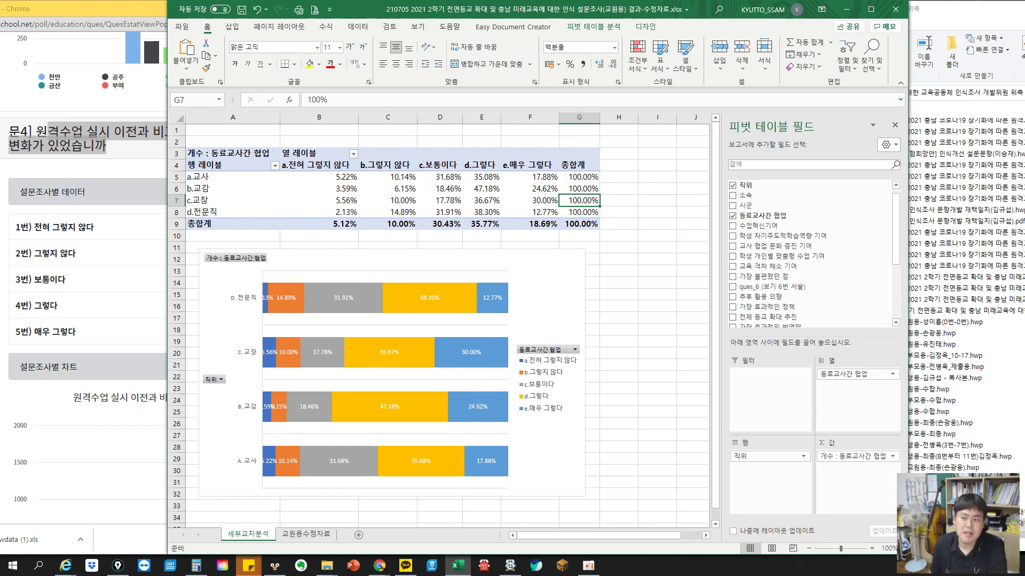
- Circle the 그렇다 and 매우 그렇다 segments of the 교사 and 교감 bars for comparison, and clear the markings
mouse_move(414, 482)
left_mouse_down()
mouse_move(376, 463)
mouse_move(469, 441)
mouse_move(521, 460)
mouse_move(499, 478)
mouse_move(414, 484)
left_mouse_up()
mouse_move(395, 425)
left_mouse_down()
mouse_move(332, 400)
mouse_move(507, 387)
mouse_move(499, 419)
mouse_move(404, 437)
left_mouse_up()
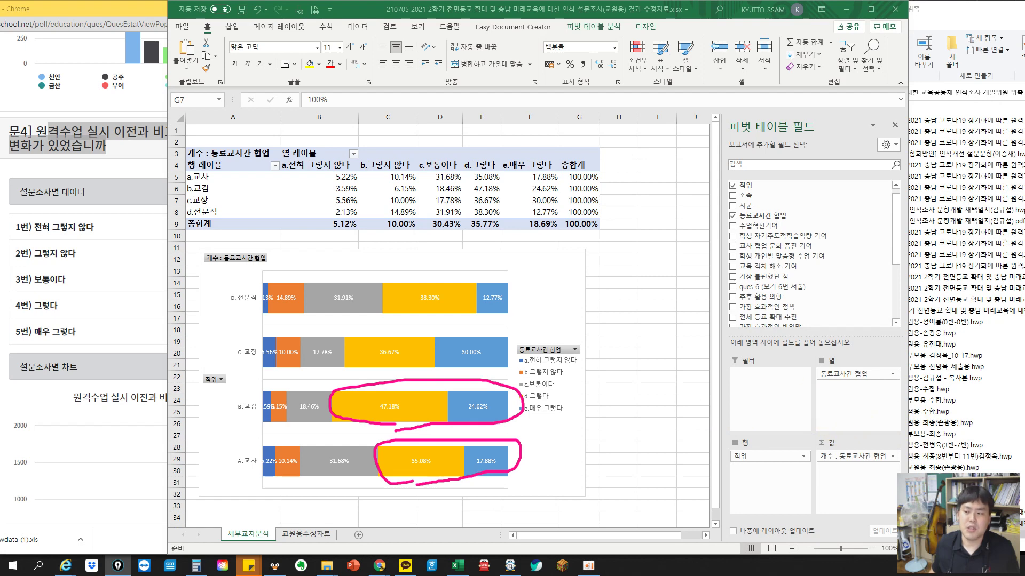
key("Escape")
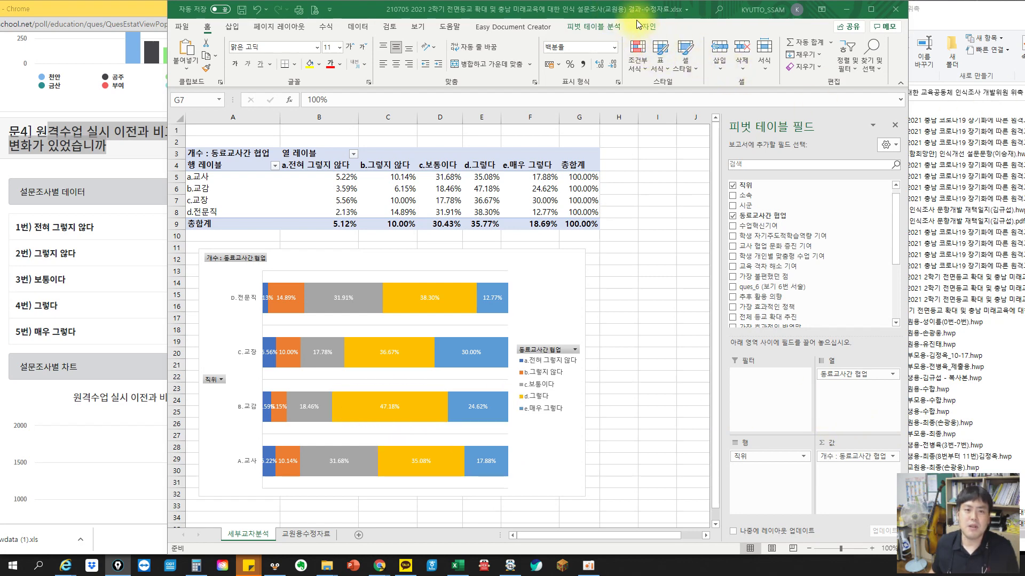
- Move the worksheet window aside and examine question 3's results by city and county on the survey page in Chrome
left_click_drag(638, 16, 787, 15)
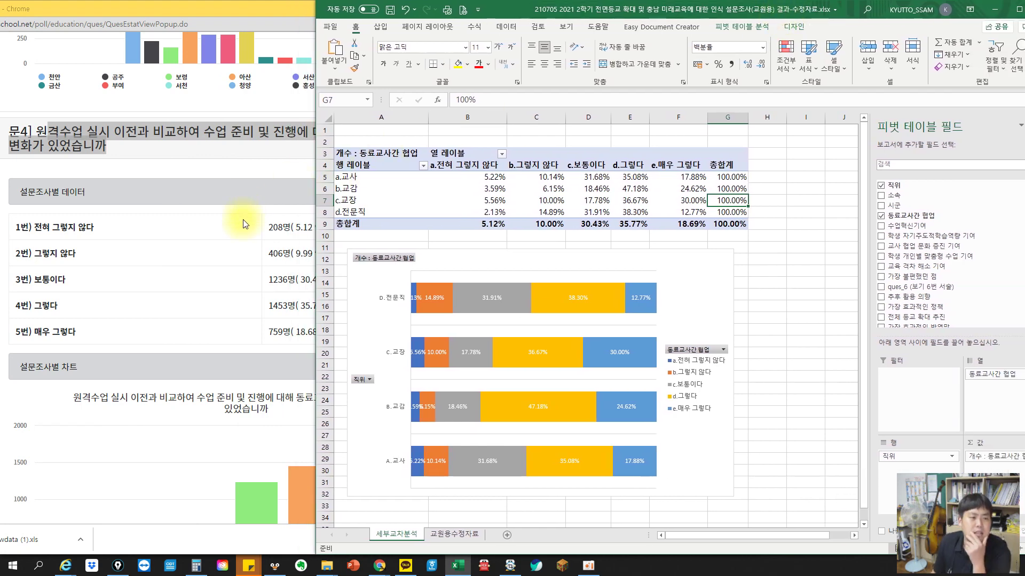
left_click(184, 305)
scroll(221, 325, "up", 5)
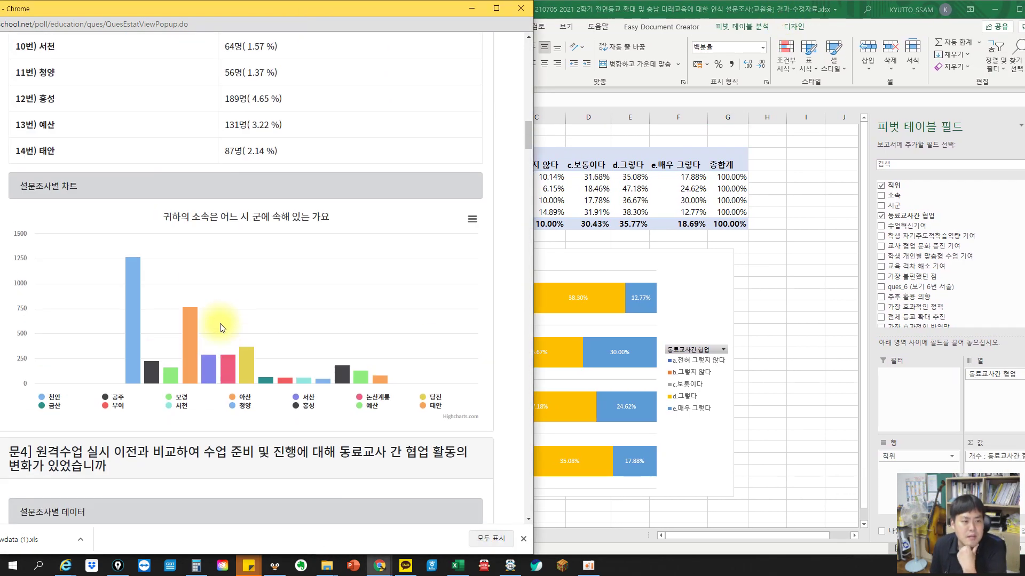
scroll(220, 323, "up", 2)
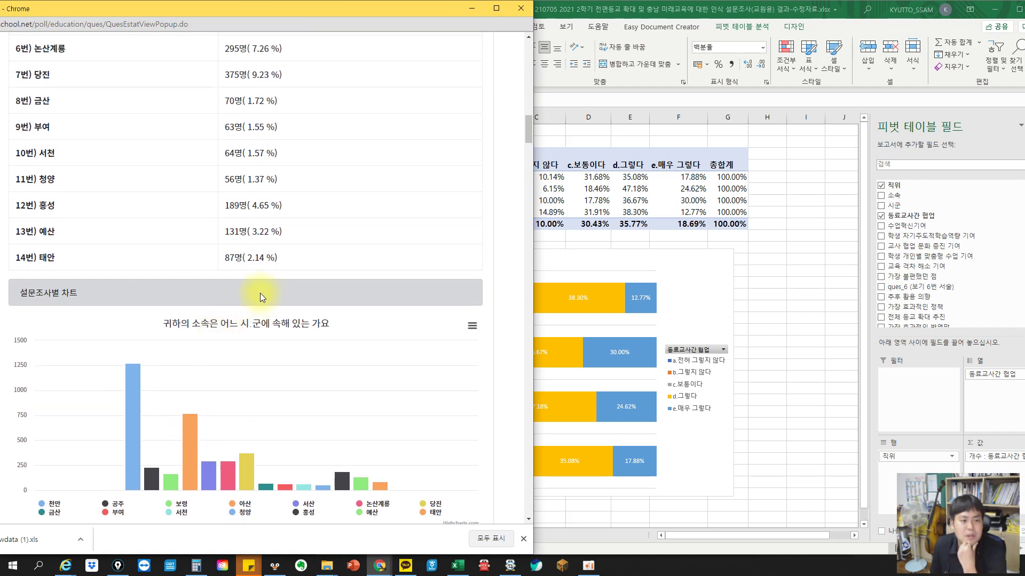
scroll(160, 286, "up", 4)
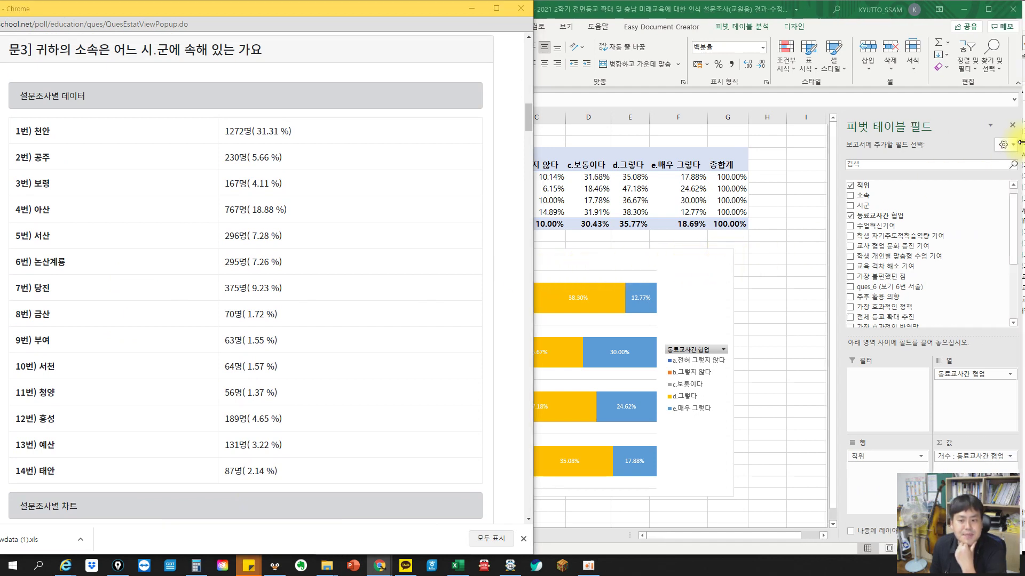
- Return to the Excel workbook and add the 시군 field to the pivot chart as a report filter
left_click(728, 202)
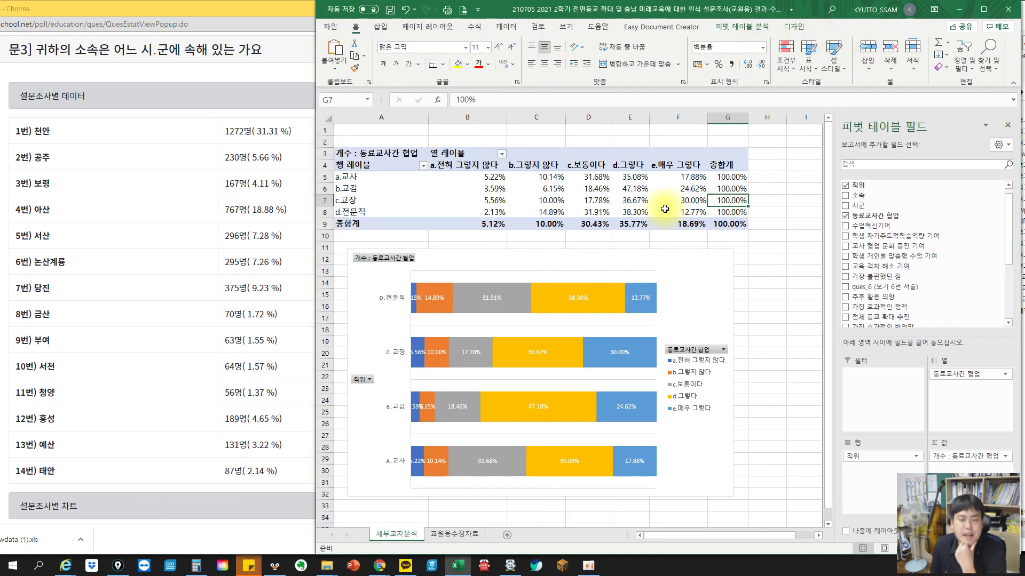
left_click(775, 318)
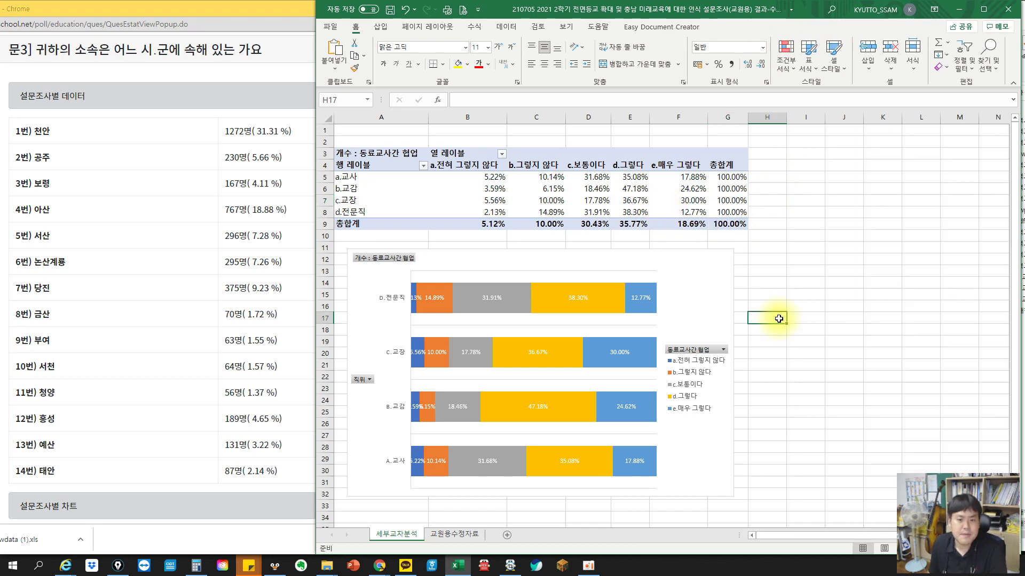
left_click(689, 302)
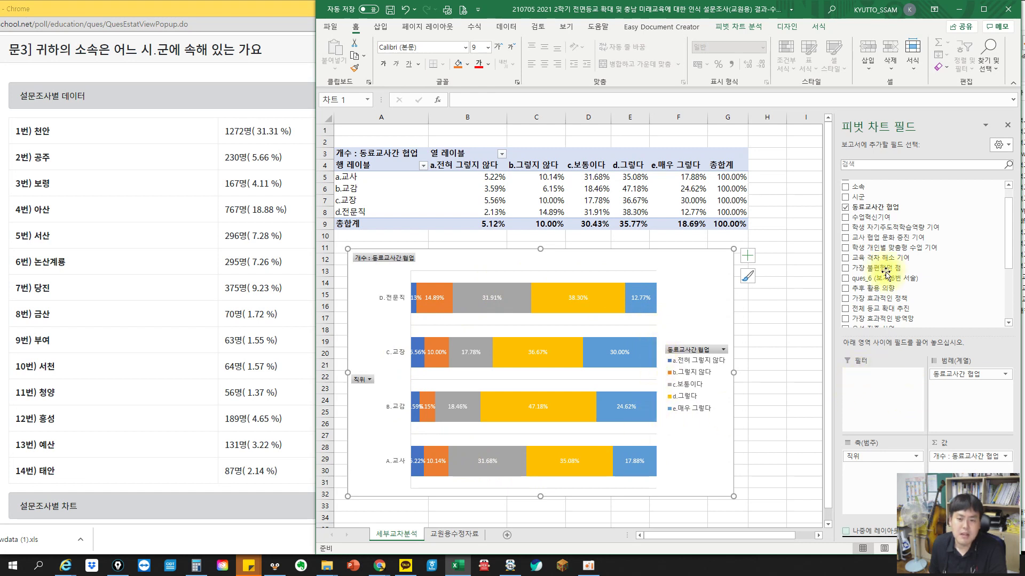
scroll(886, 274, "up", 1)
left_click_drag(864, 218, 871, 390)
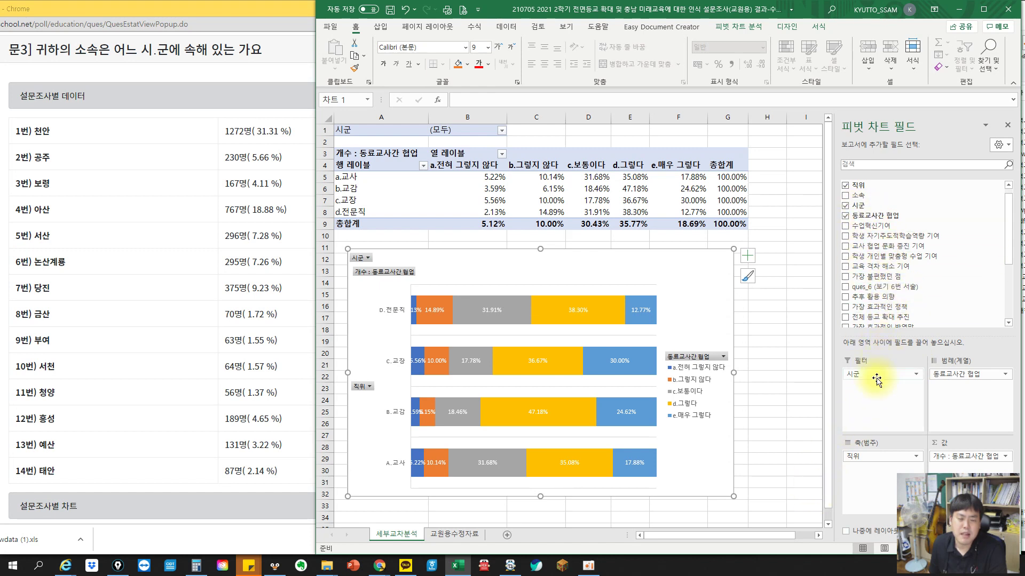
- Filter 시군 to c.보령 and temporarily outline the 교감 bar's agreeing segments and the 교사 bar's segments up to 보통이다
left_click(367, 258)
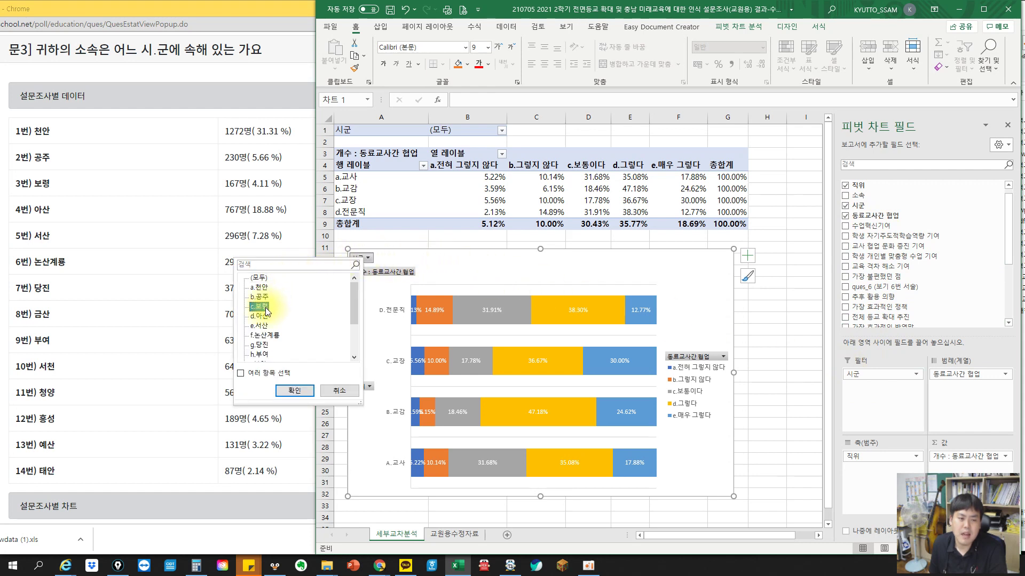
left_click(286, 390)
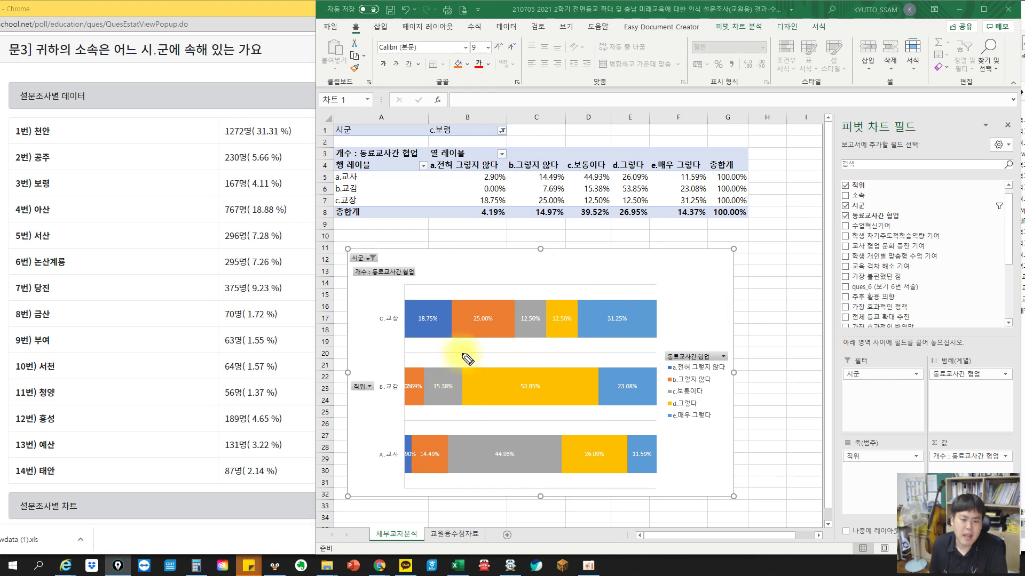
mouse_move(462, 353)
left_mouse_down()
mouse_move(462, 414)
mouse_move(631, 423)
mouse_move(656, 408)
mouse_move(652, 352)
mouse_move(452, 354)
left_mouse_up()
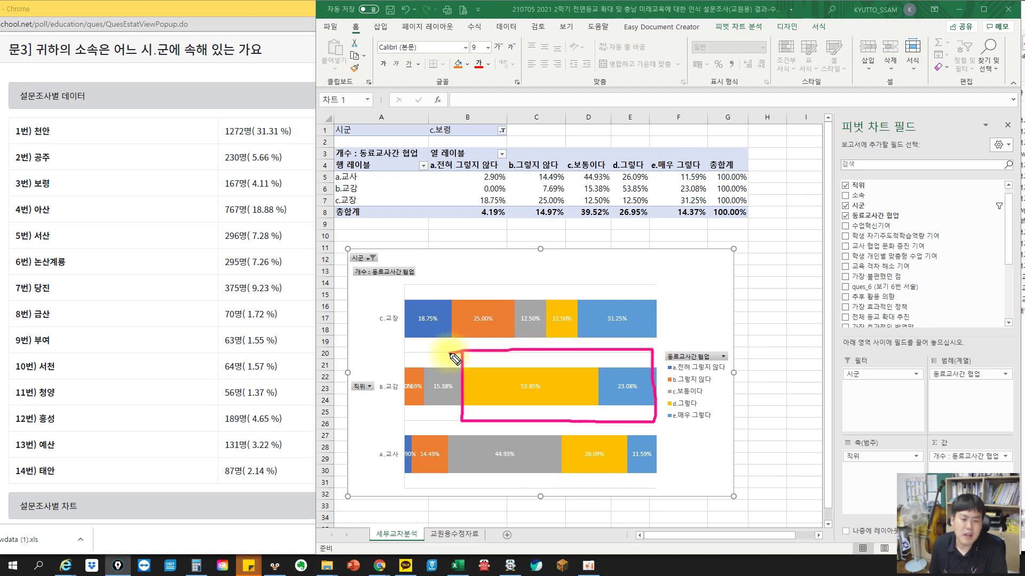
mouse_move(401, 423)
left_mouse_down()
mouse_move(570, 427)
mouse_move(561, 479)
mouse_move(403, 477)
mouse_move(407, 432)
left_mouse_up()
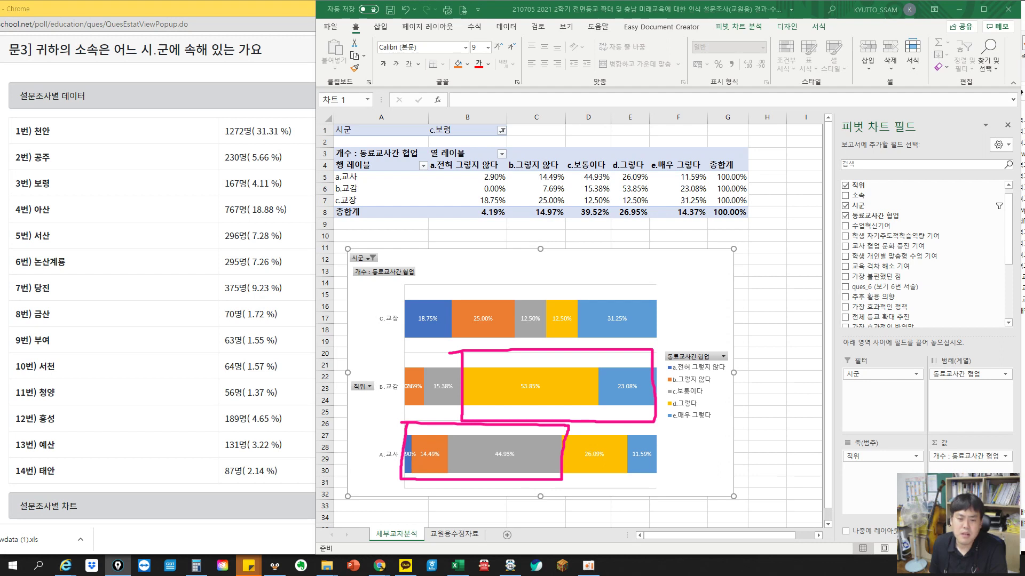
key("Escape")
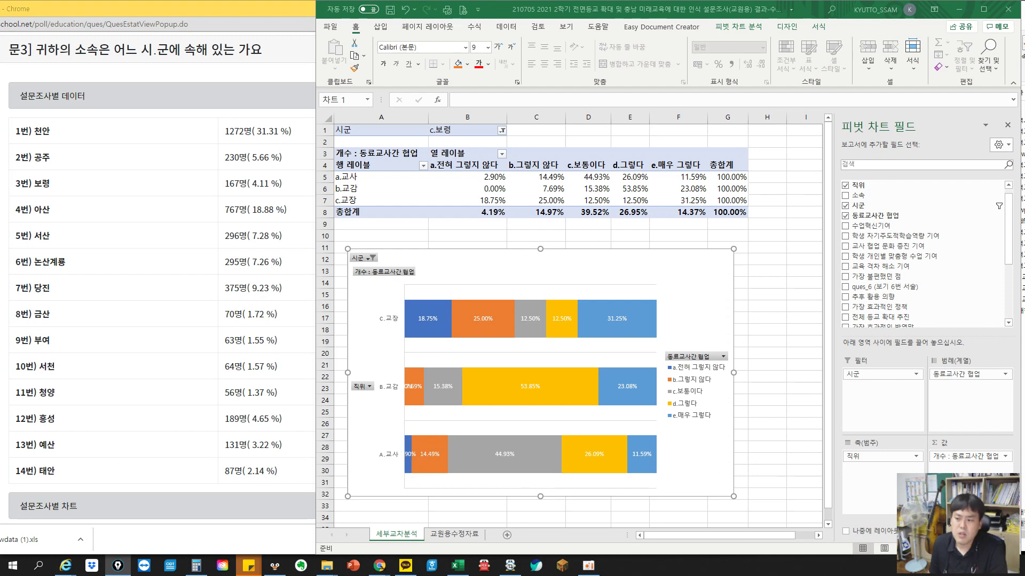
- Filter the pivot chart's 시군 field to k.청양
left_click(361, 259)
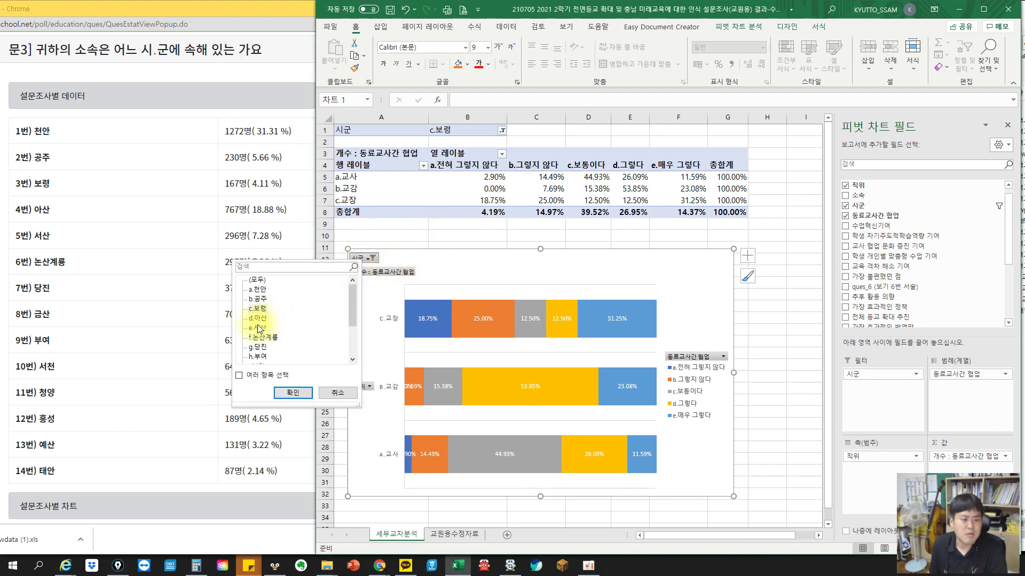
scroll(261, 334, "down", 2)
left_click(289, 394)
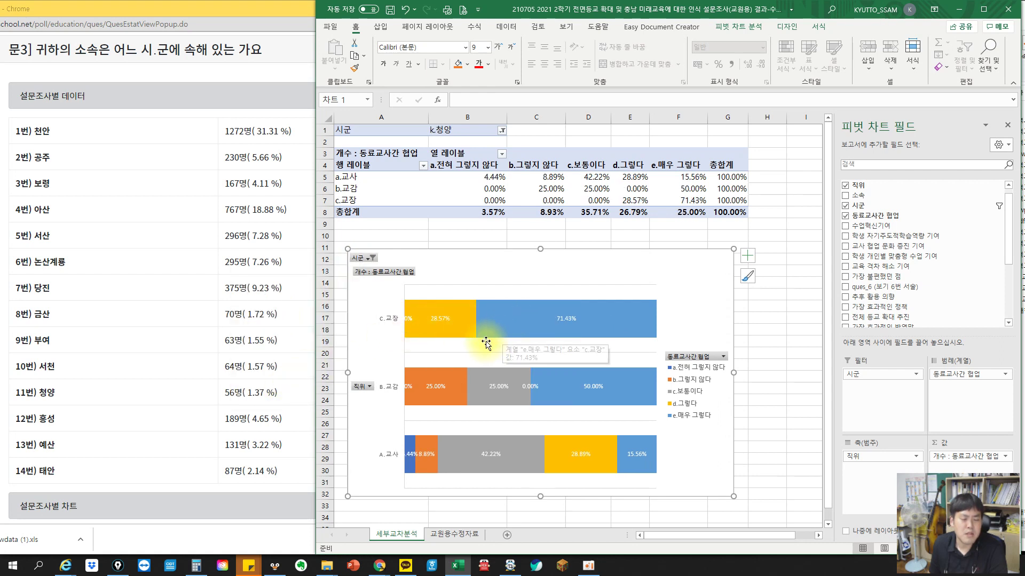
- Examine the agreeing percentages of 교장, 교감 and 교사 for 청양 in the pivot table and the chart
mouse_move(466, 306)
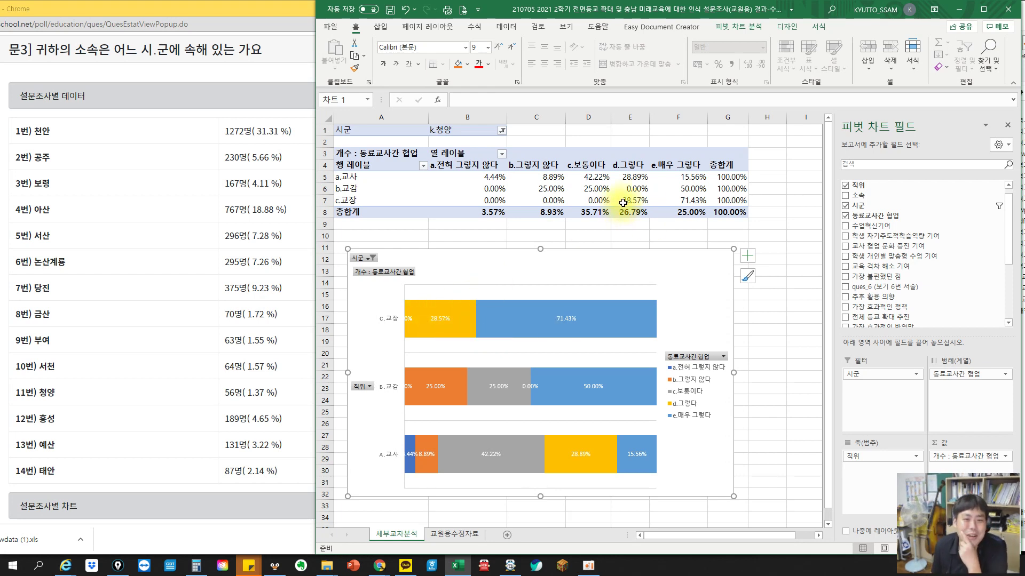
left_click_drag(630, 201, 690, 201)
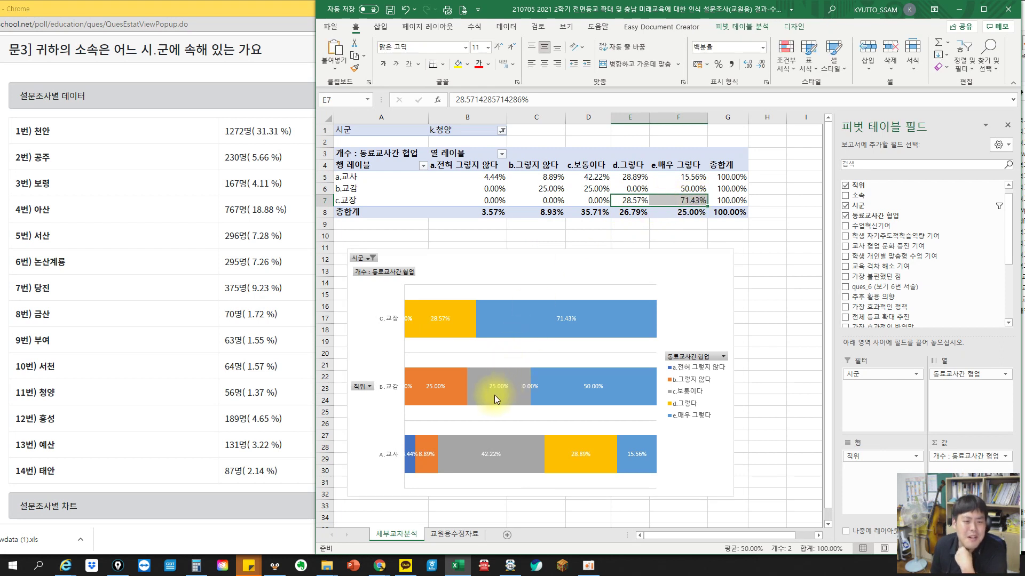
left_click(537, 388)
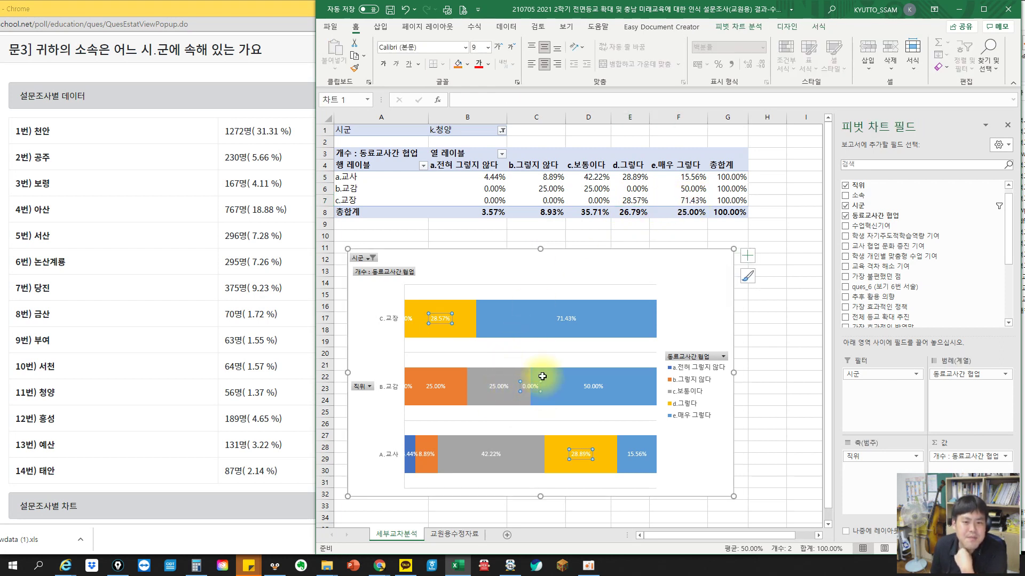
left_click(641, 315)
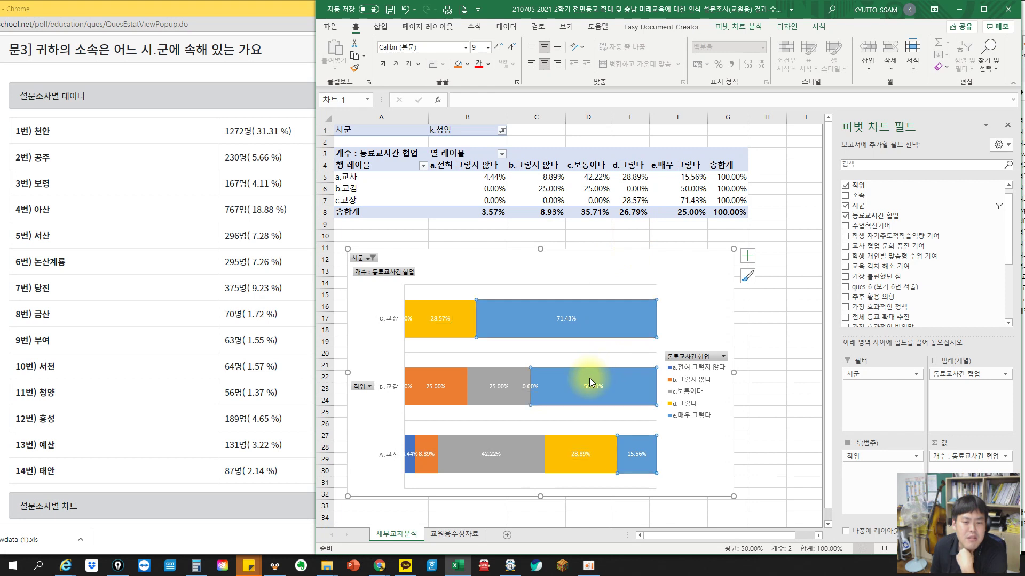
left_click(636, 188)
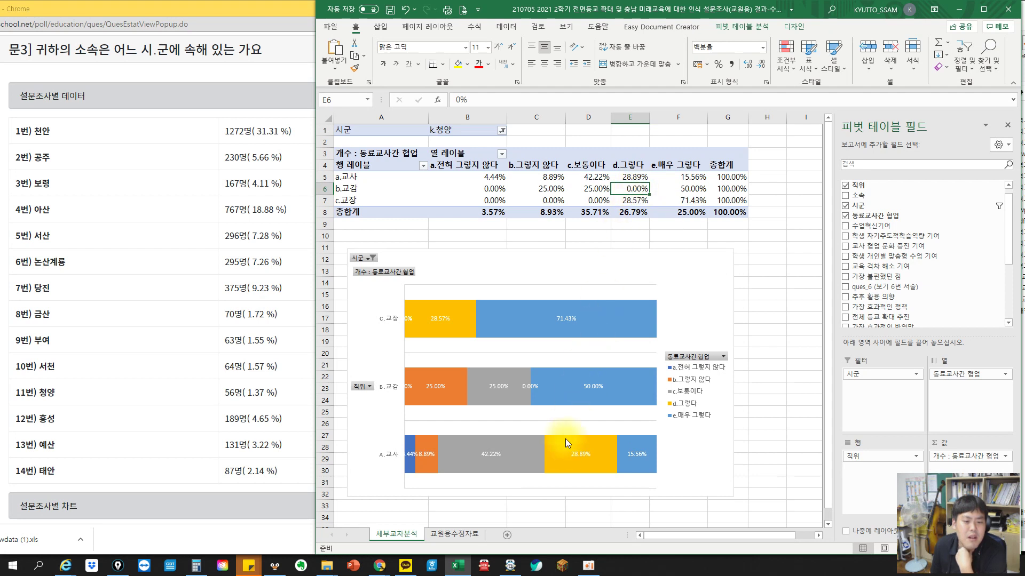
left_click(548, 466)
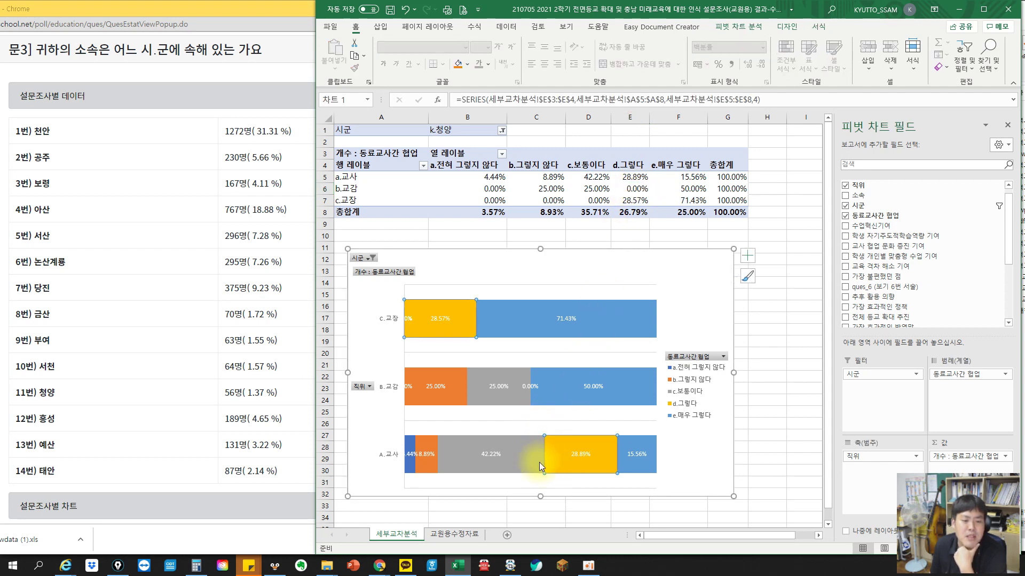
mouse_move(435, 473)
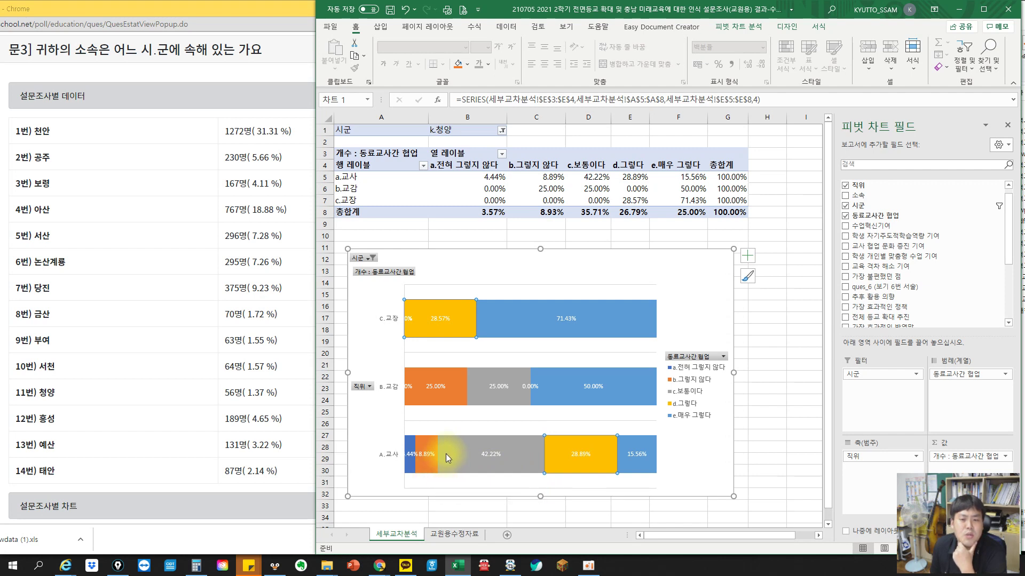
- Filter 시군 to a.천안 and temporarily mark where the agreeing segments begin on the 교장, 교감 and 교사 bars
left_click(367, 263)
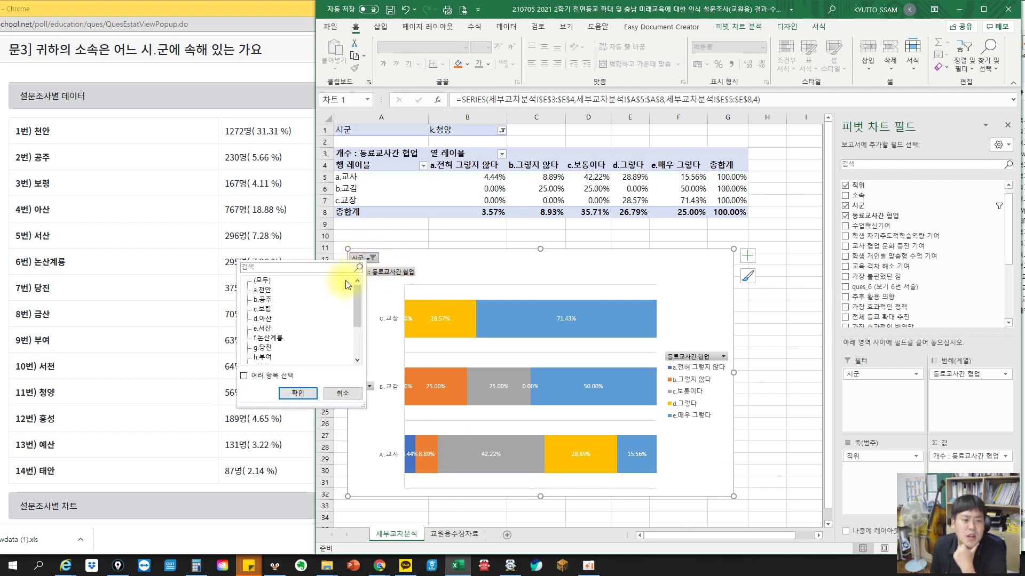
left_click(295, 395)
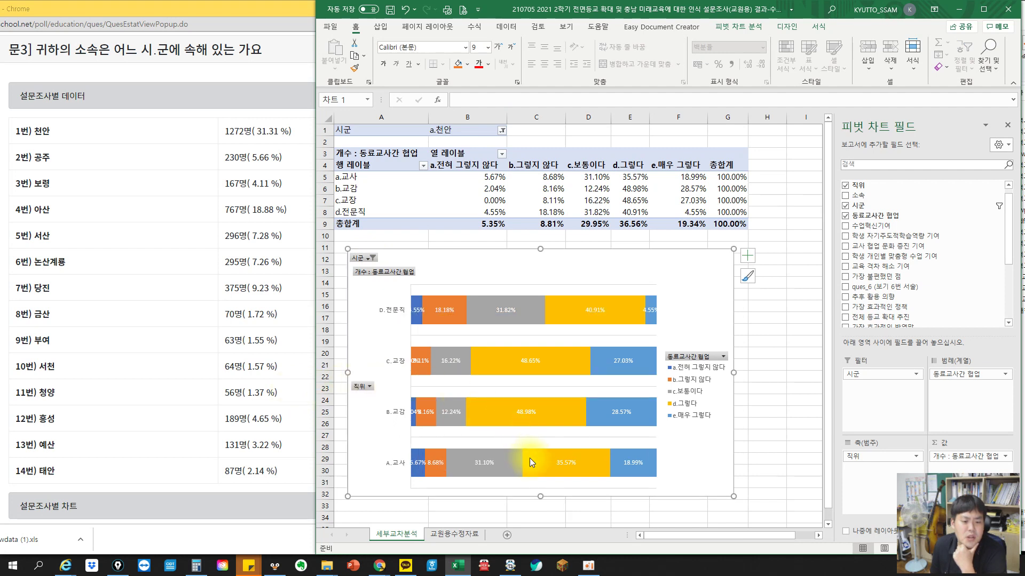
mouse_move(528, 475)
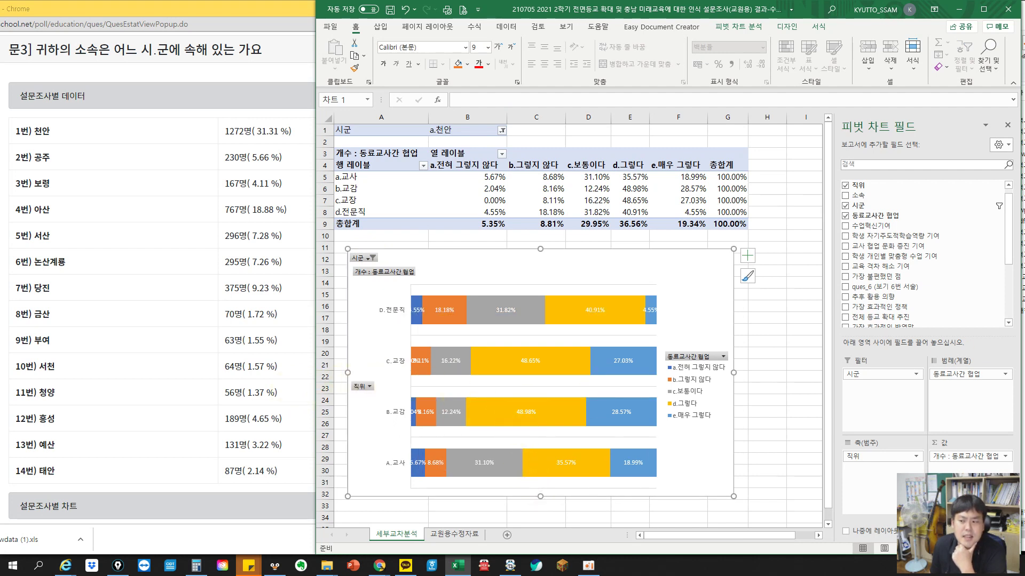
left_click_drag(469, 340, 462, 449)
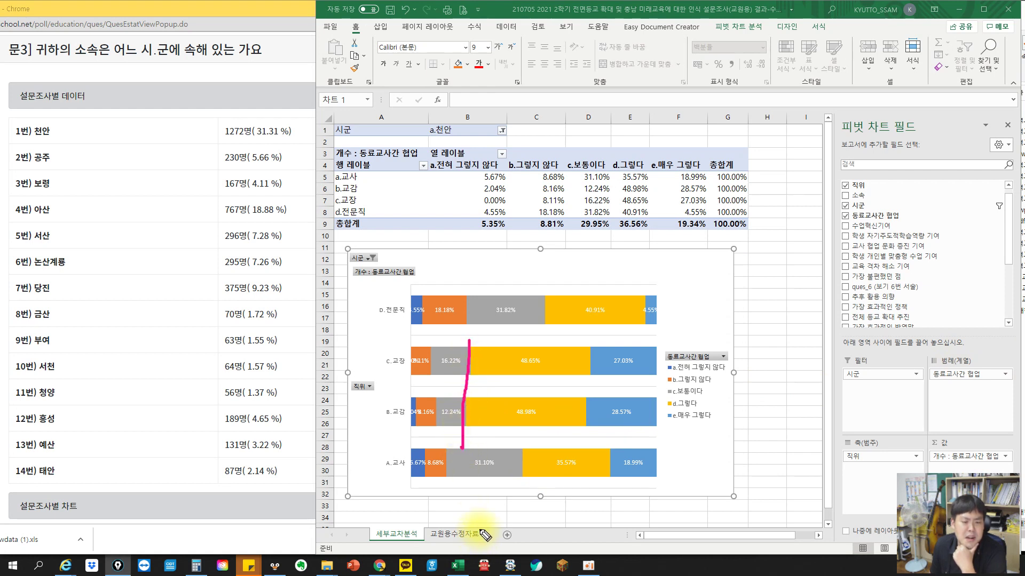
left_click_drag(523, 438, 523, 490)
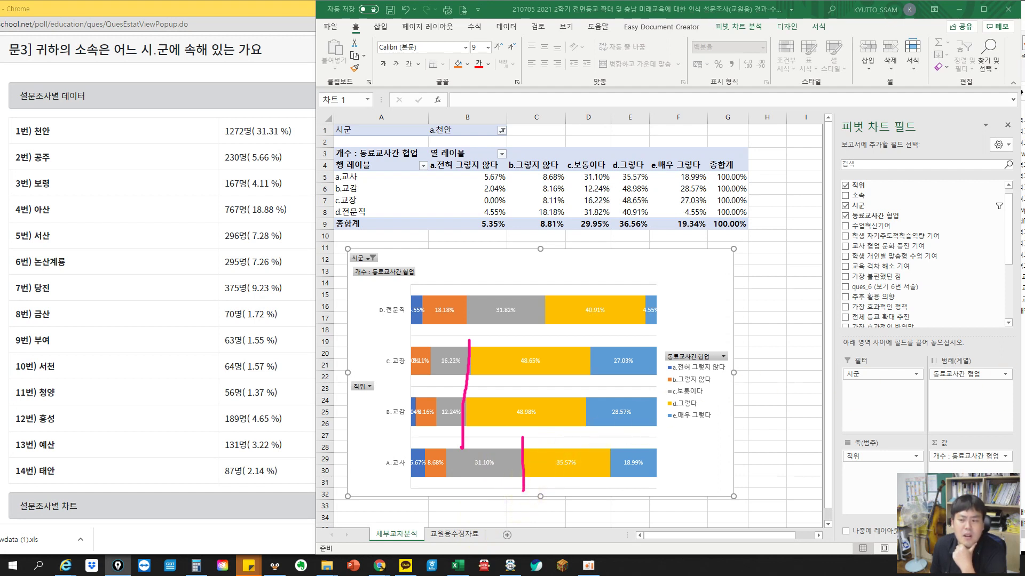
key("Escape")
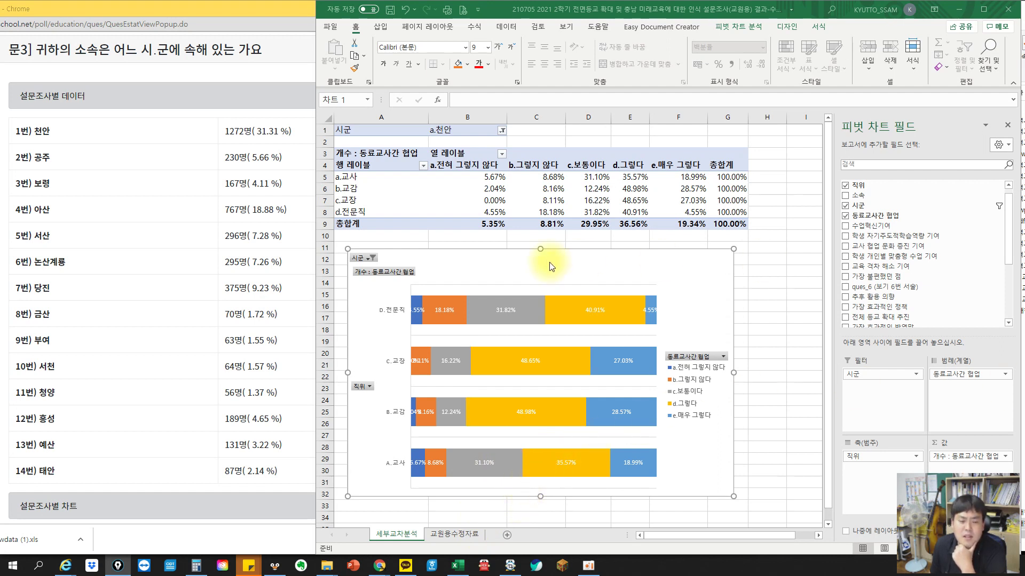
- Filter the pivot chart's 시군 field to d.아산
left_click(371, 258)
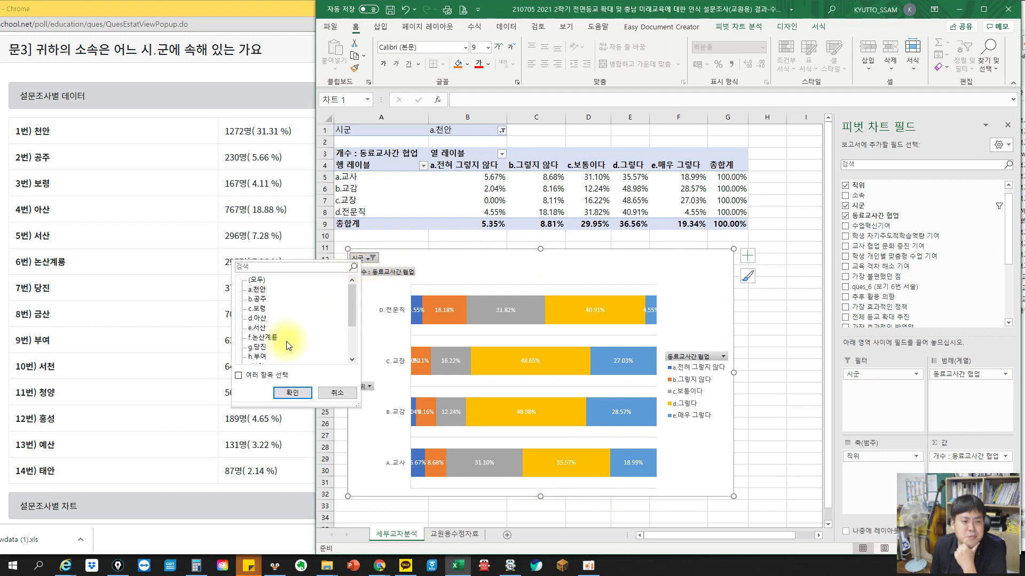
left_click(255, 318)
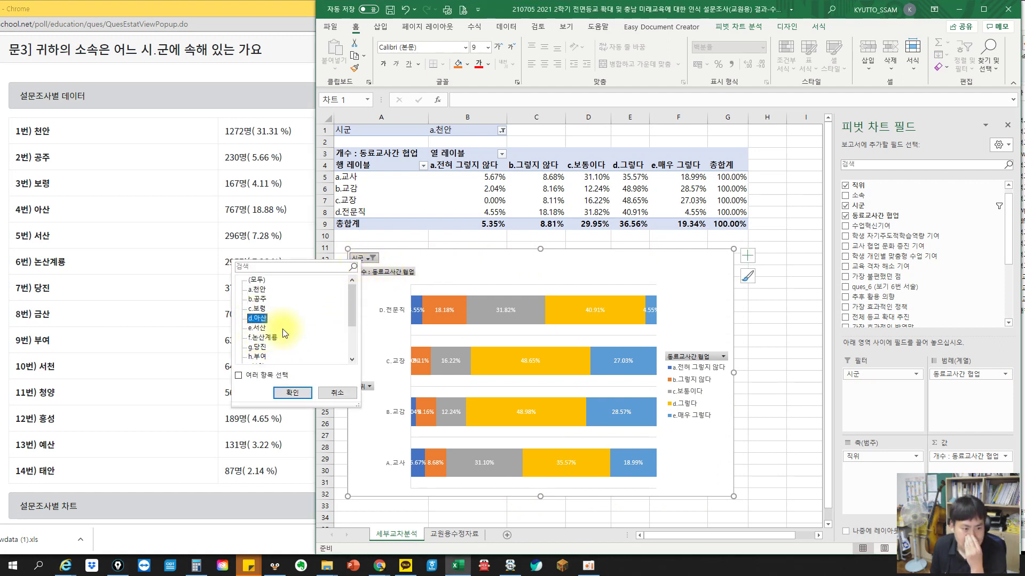
left_click(292, 392)
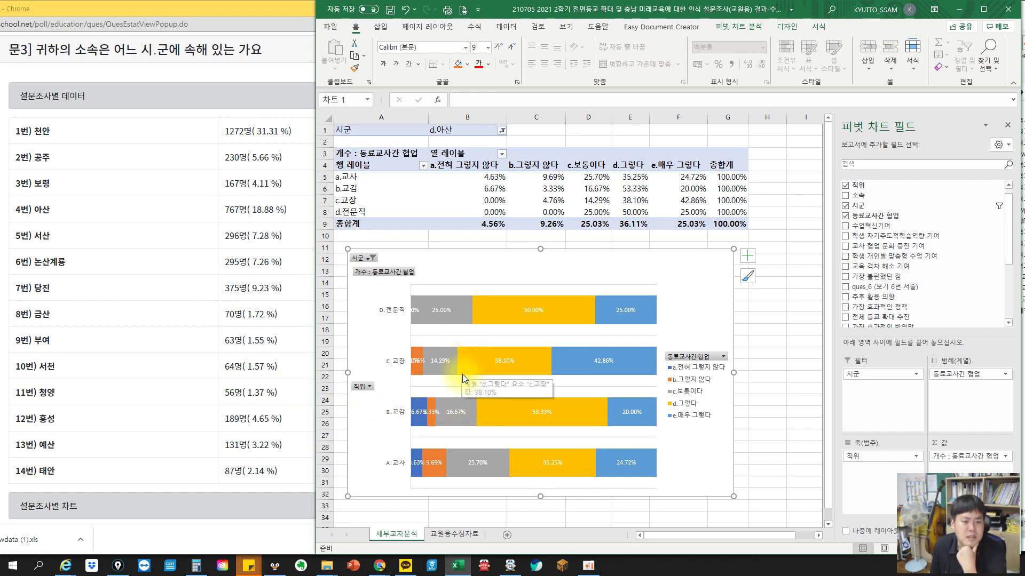
- Filter the pivot chart's 시군 field to b.공주
left_click(354, 258)
left_click(265, 297)
left_click(281, 392)
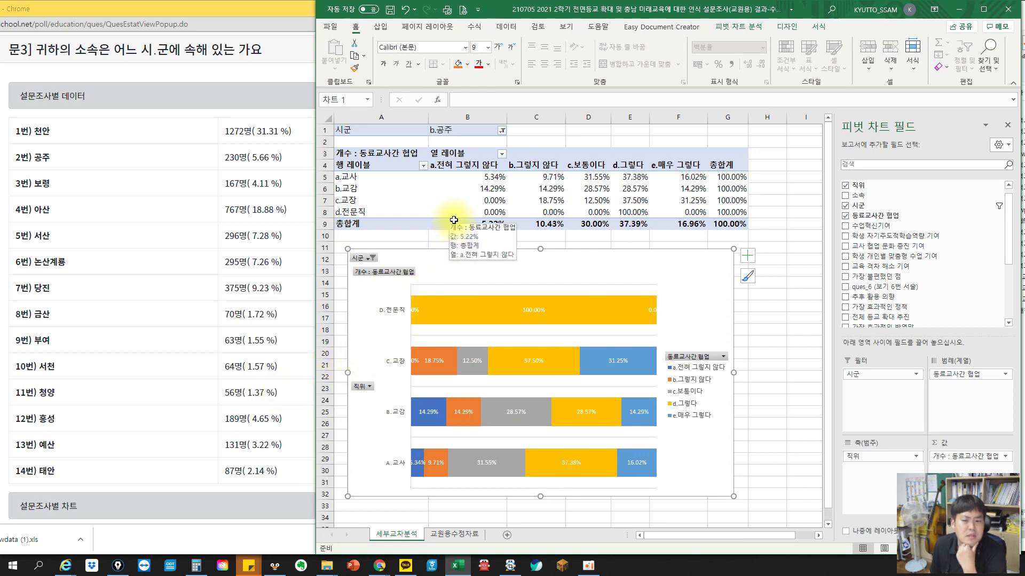
left_click(499, 309)
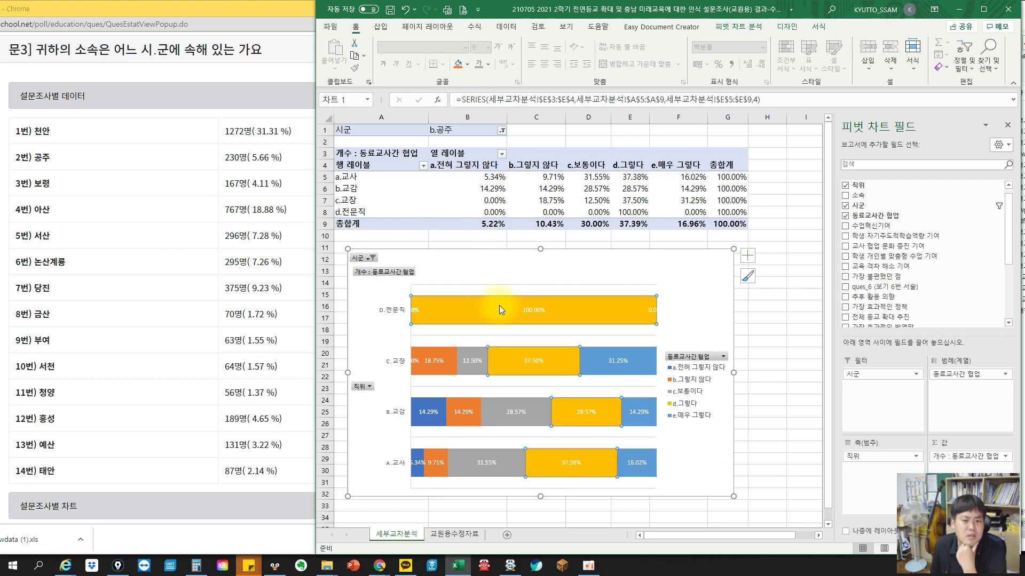
left_click(749, 277)
left_click(805, 322)
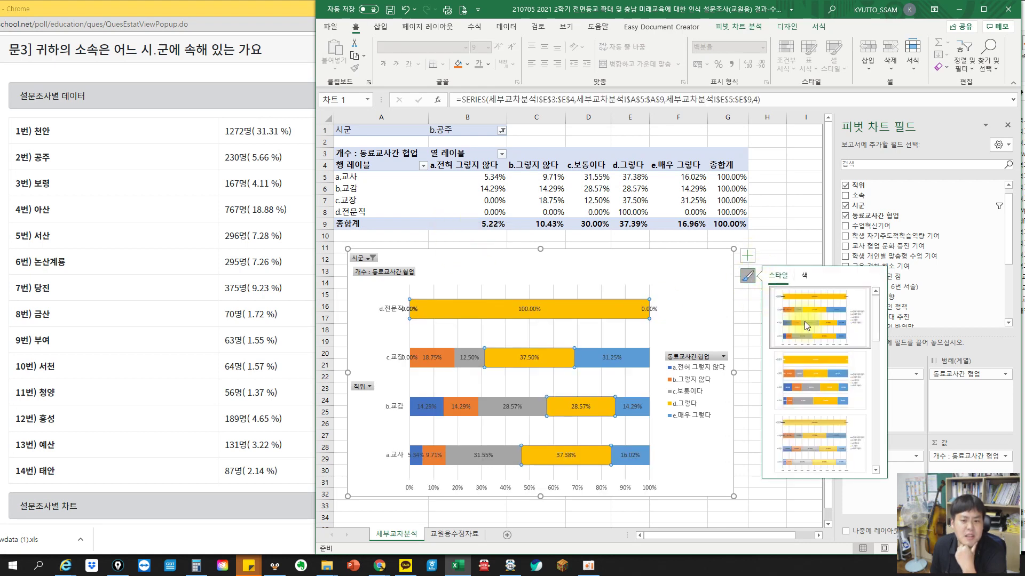
left_click(808, 361)
left_click(806, 248)
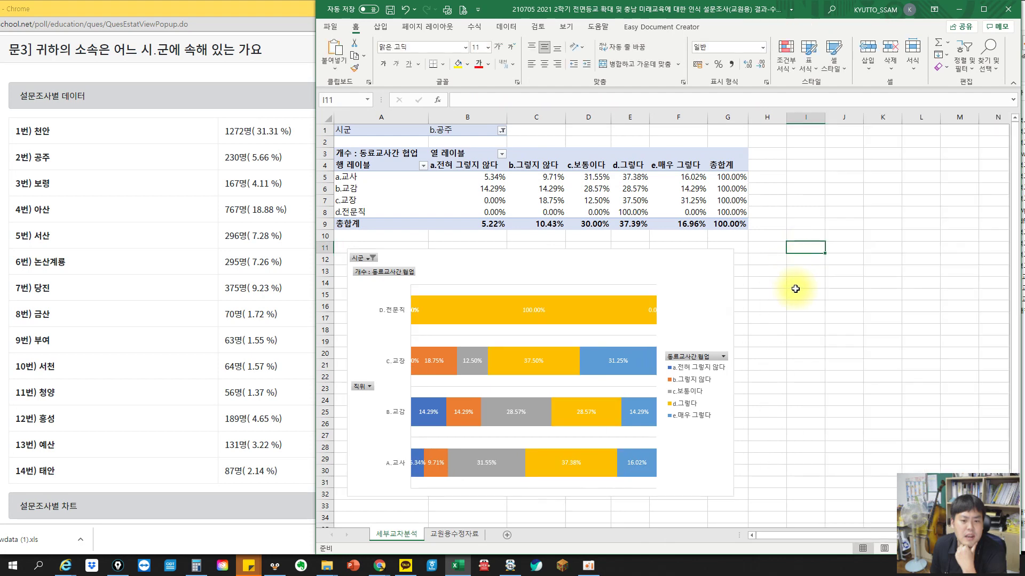
left_click(734, 286)
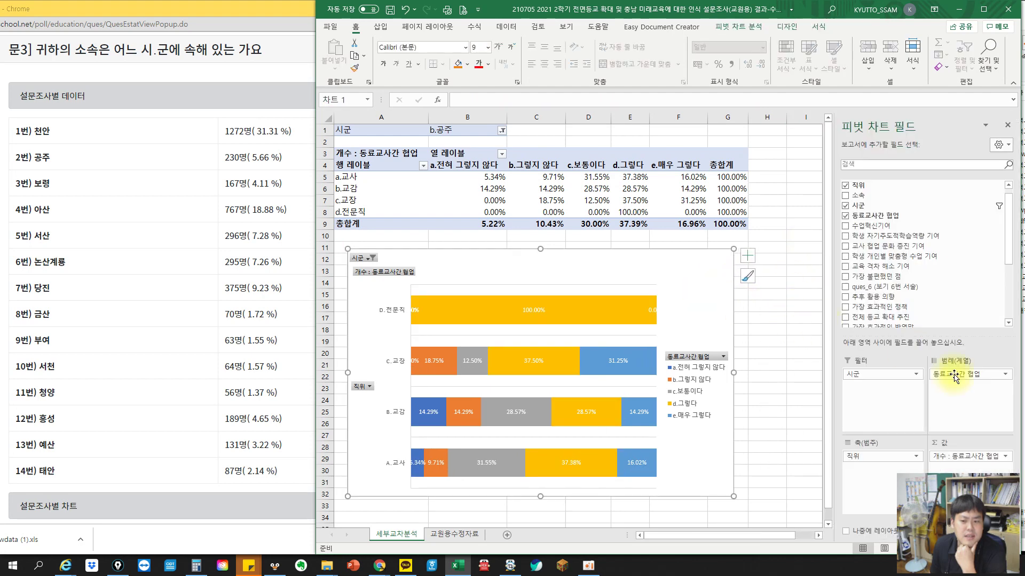
- Show the 개수 : 동료교사간 협업 values as plain counts by setting their display format to 계산 없음
left_click(962, 457)
left_click(966, 439)
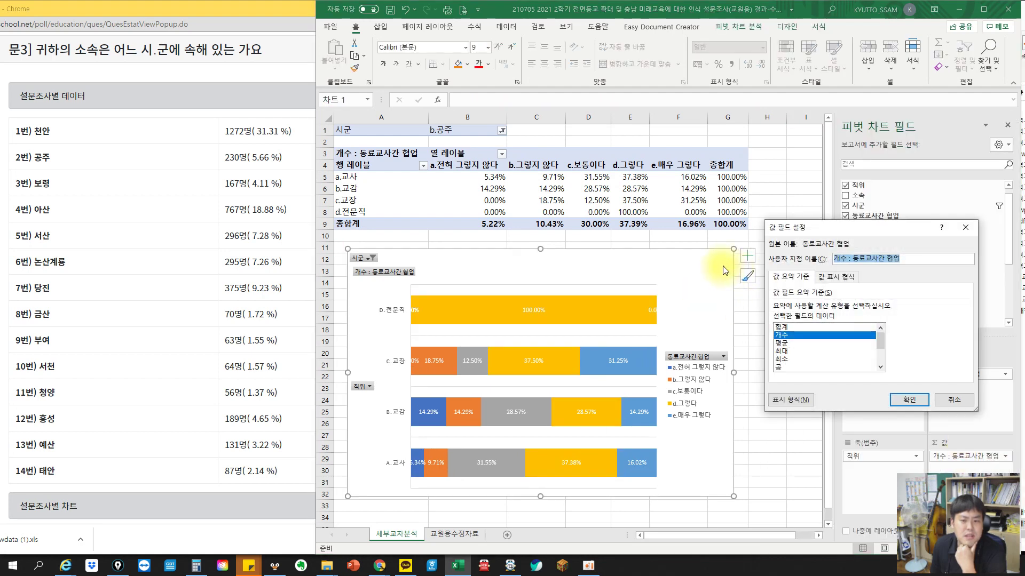
left_click(836, 277)
left_click(816, 310)
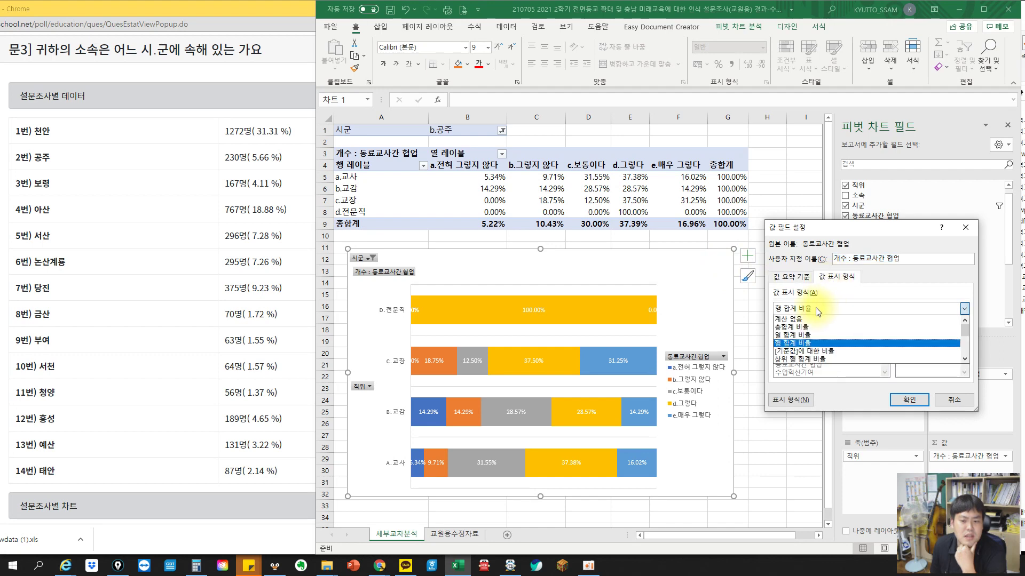
left_click(815, 320)
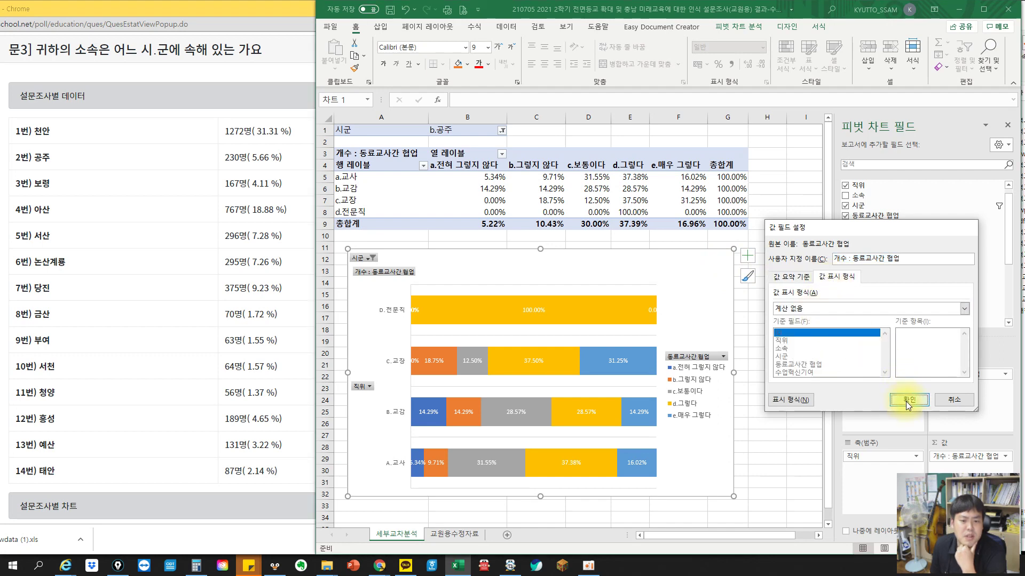
left_click(905, 402)
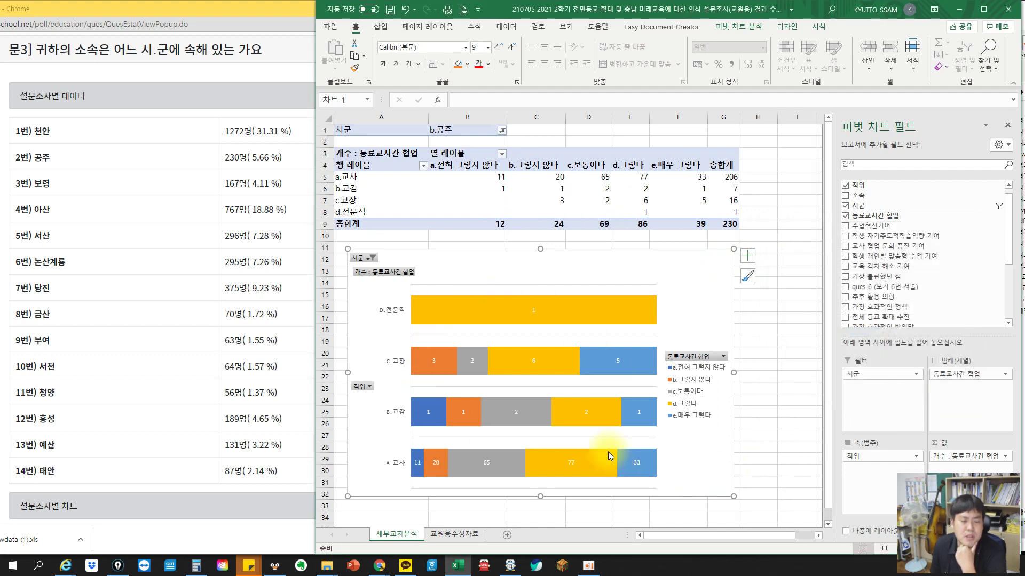
- Set the 개수 : 동료교사간 협업 value display format back to 행 합계 비율
left_click(561, 323)
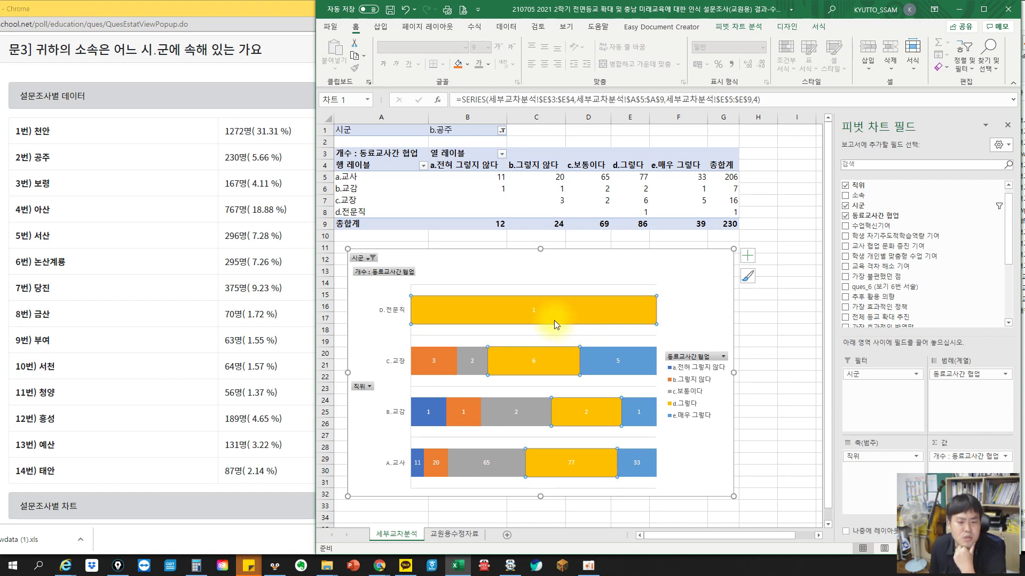
left_click(946, 455)
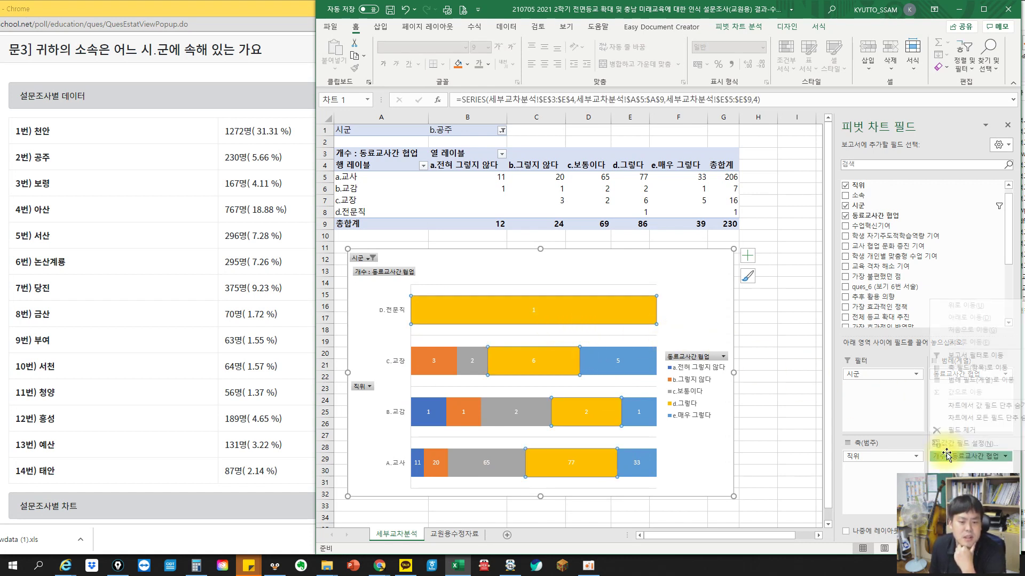
left_click(973, 445)
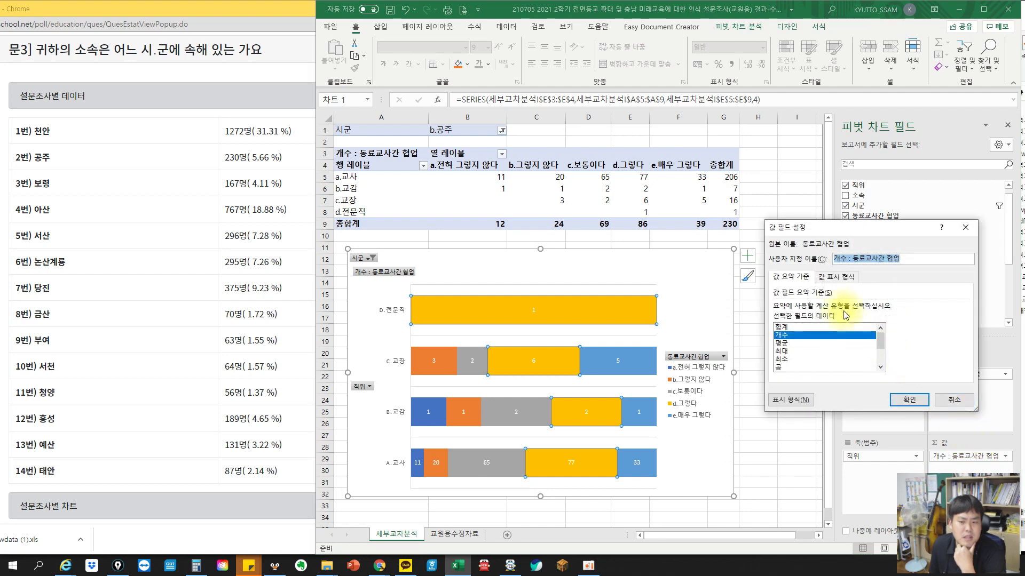
left_click(833, 276)
left_click(816, 309)
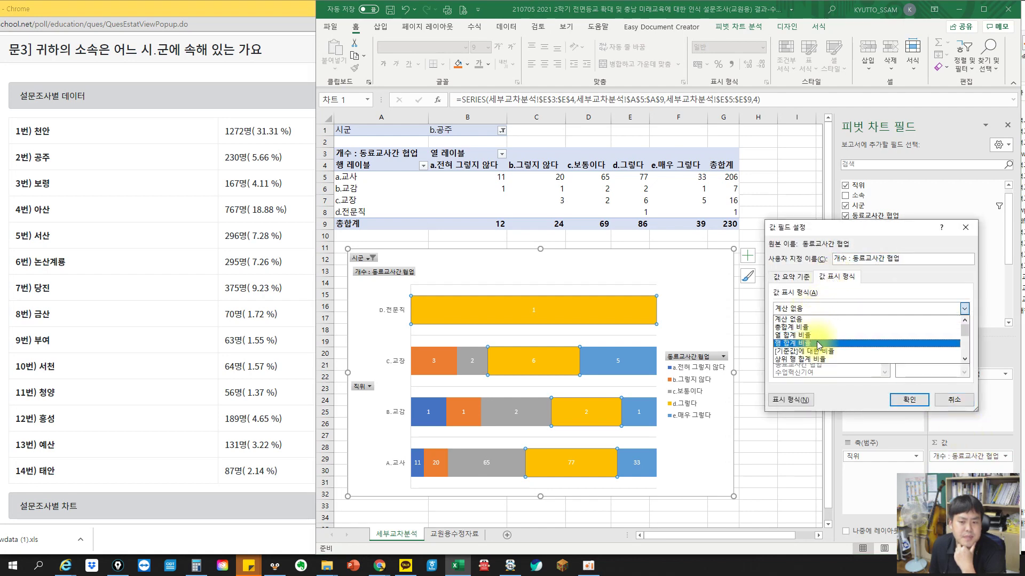
left_click(881, 343)
left_click(909, 399)
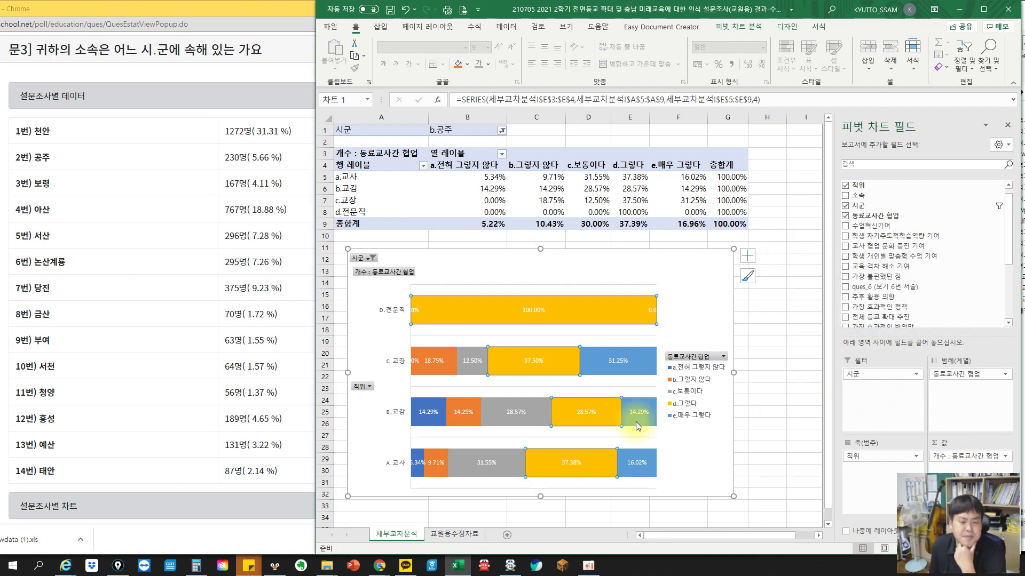
- Compare the 보통이다 and 그렇다 segments of the 교감 bar for 공주, and filter 시군 to g.당진
left_click(539, 505)
left_click(494, 407)
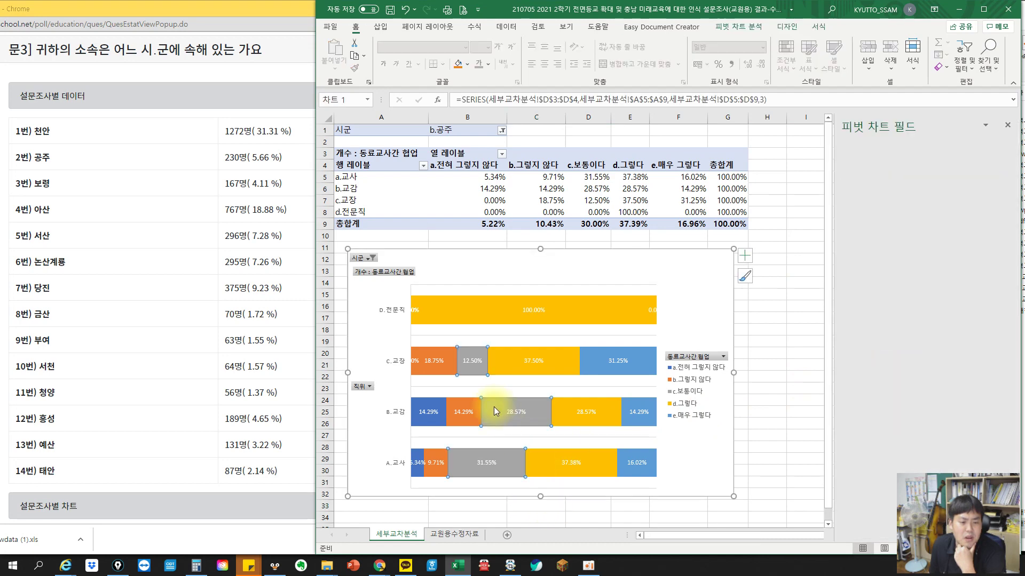
left_click(757, 423)
left_click(561, 408)
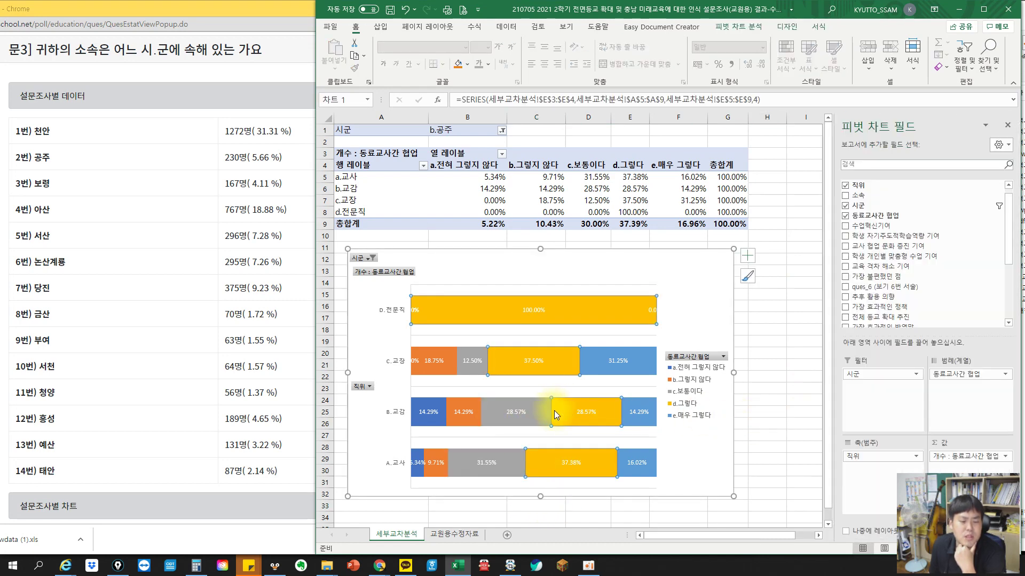
mouse_move(552, 424)
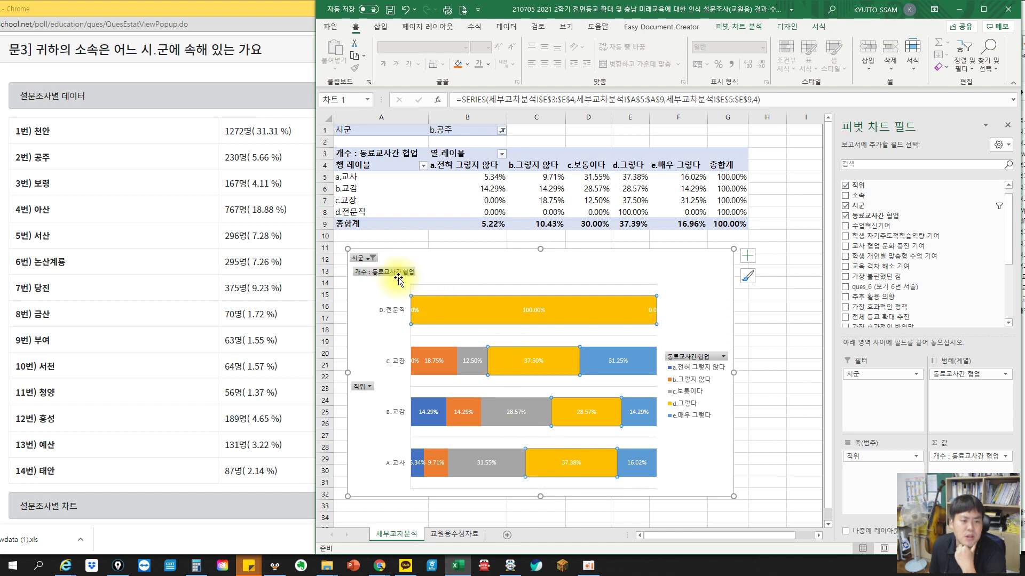
left_click(368, 257)
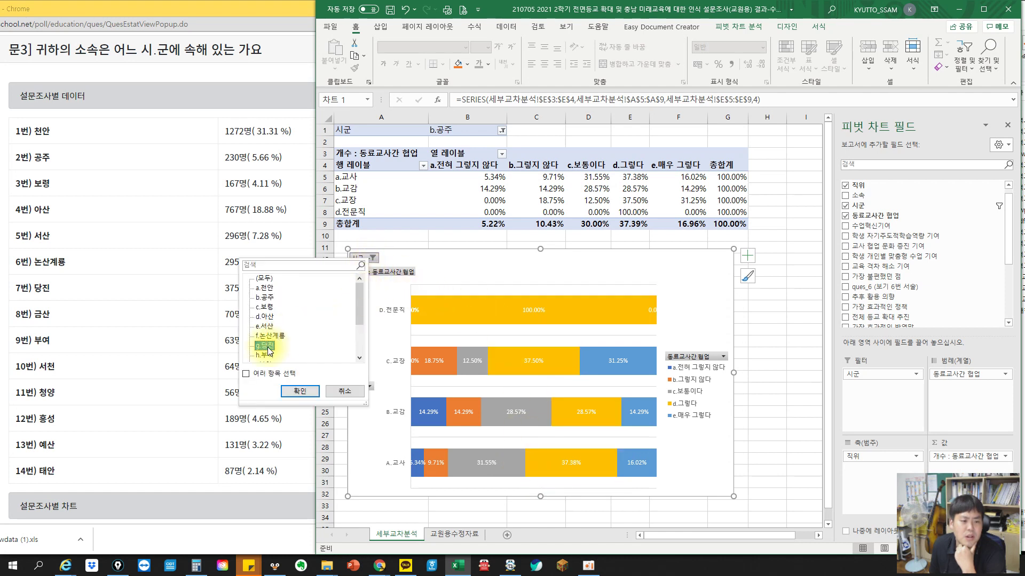
left_click(299, 393)
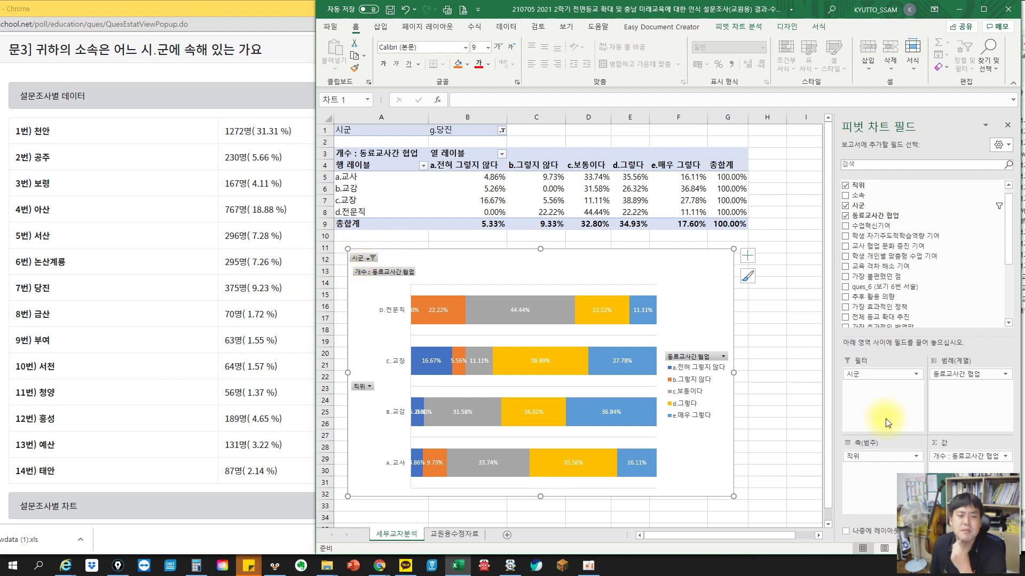
- Switch to the survey results in Chrome and examine question 5 on remote classes' positive effects, including item 가 on 수업혁신 기여
left_click(234, 267)
scroll(235, 289, "down", 4)
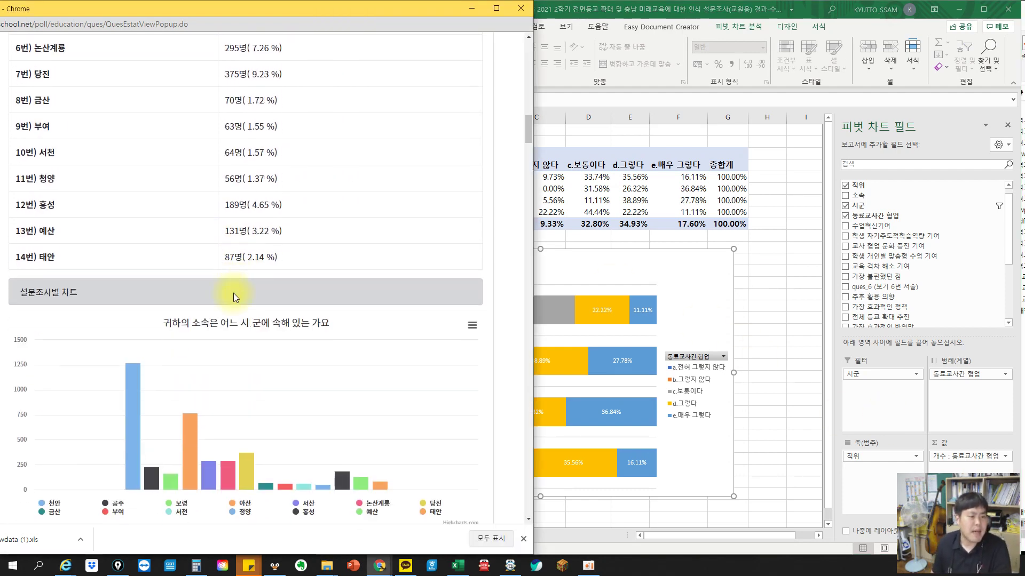
scroll(235, 297, "down", 20)
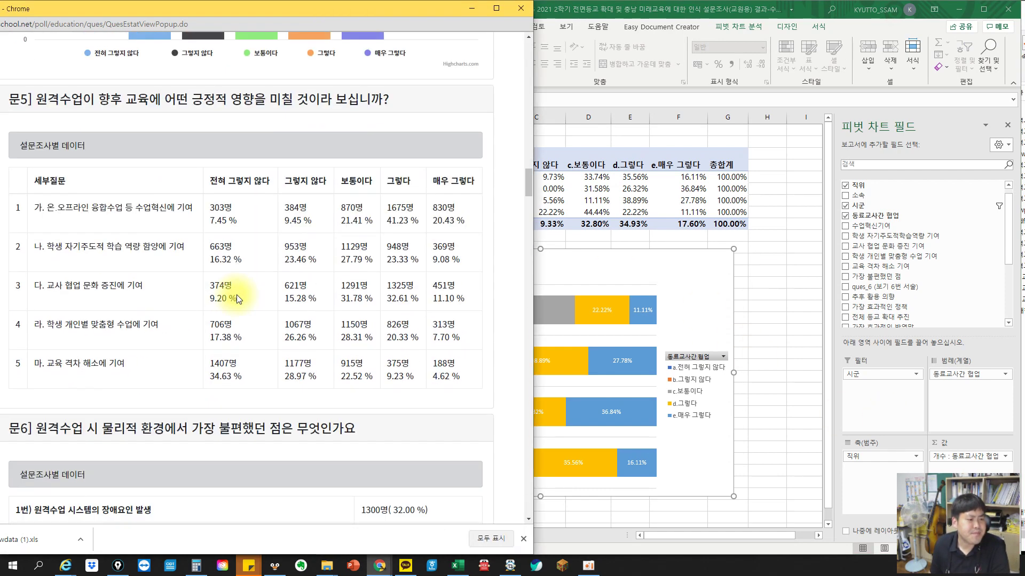
triple_click(80, 209)
left_click_drag(72, 99, 381, 107)
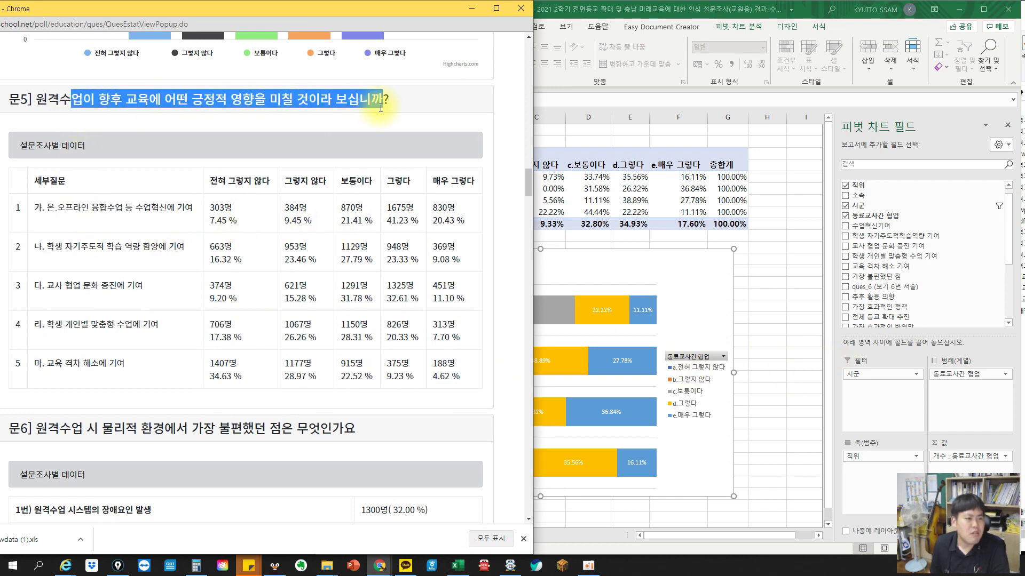
left_click(237, 101)
left_click_drag(138, 102, 428, 106)
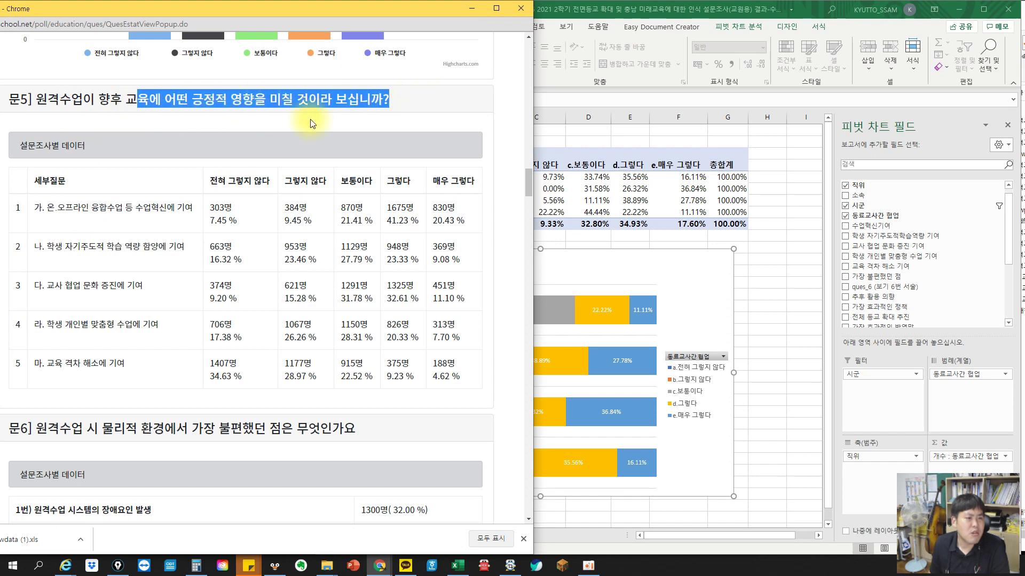
left_click(601, 277)
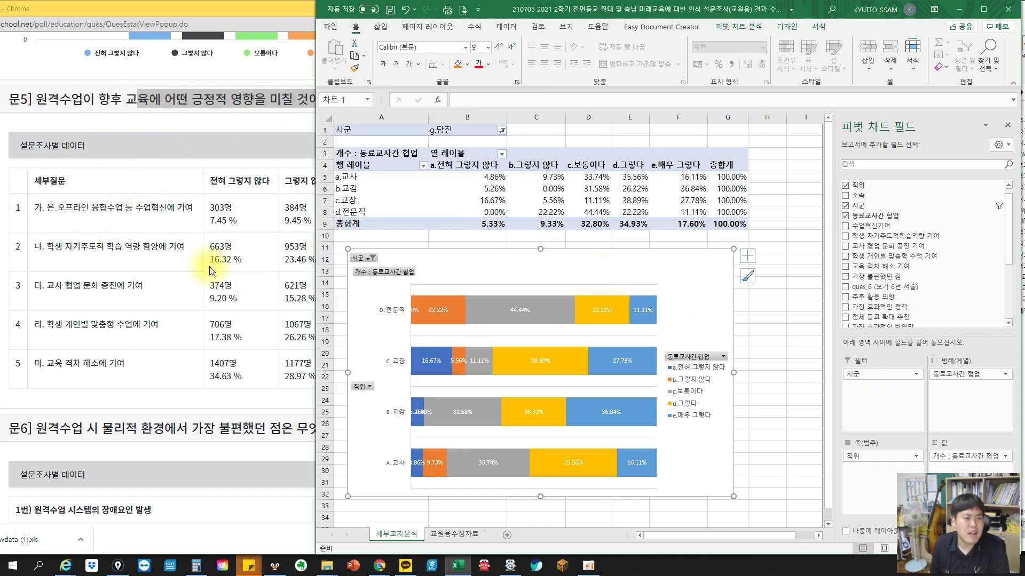
left_click(101, 219)
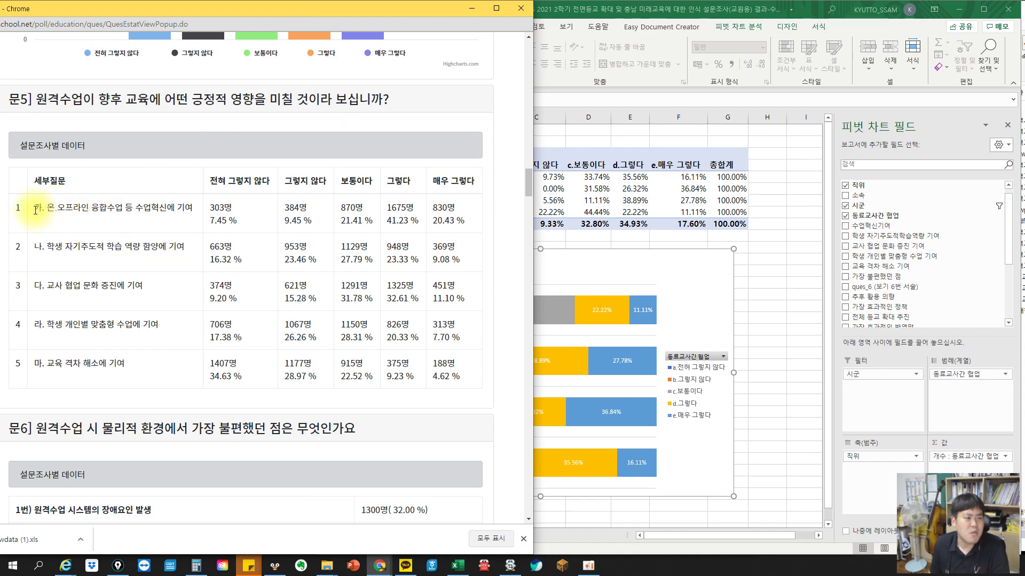
left_click_drag(35, 210, 209, 217)
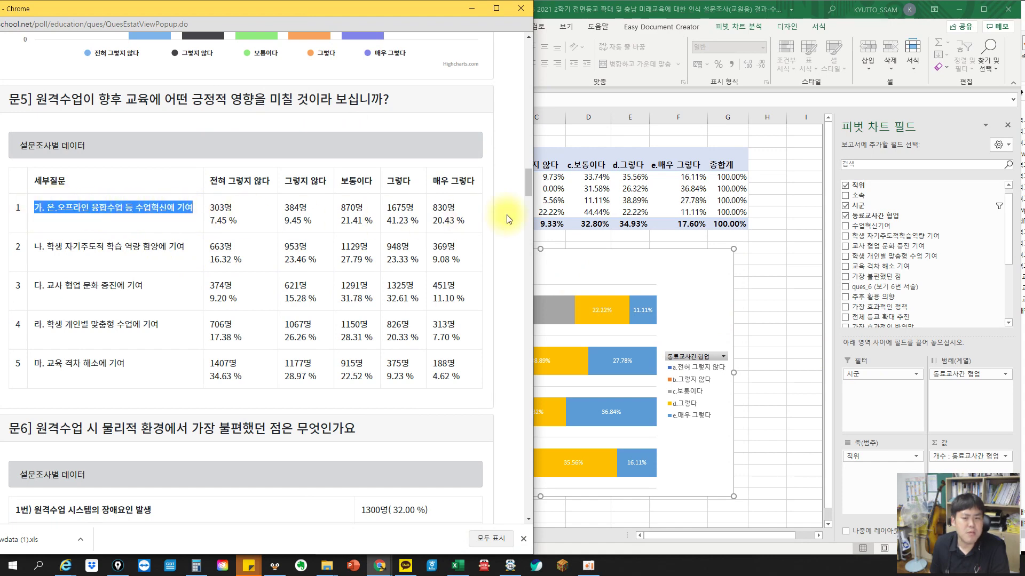
- Switch back to Excel and replace 동료교사간 협업 with 수업혁신기여 as both the pivot chart's legend series and its counted value
left_click(888, 229)
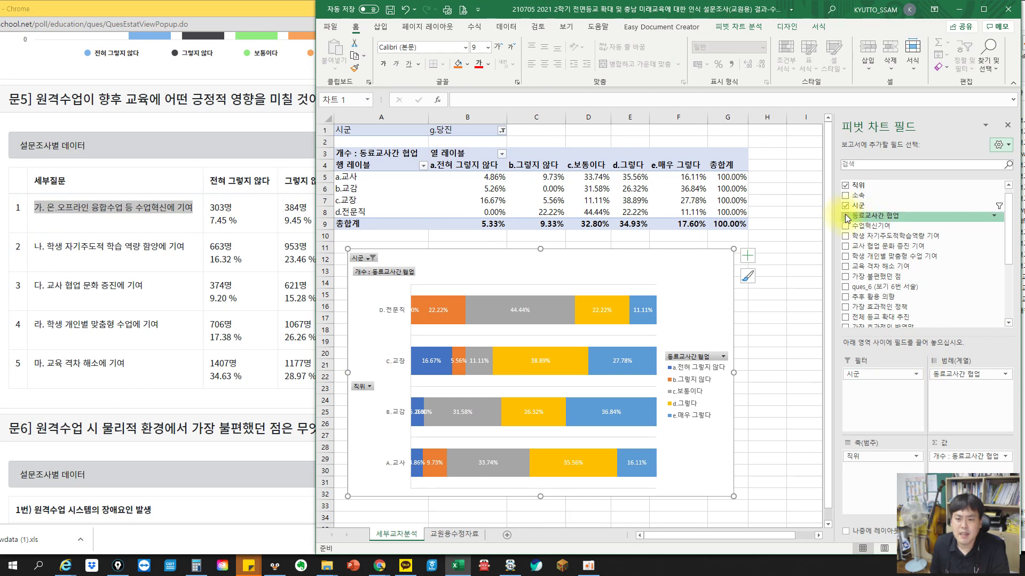
left_click(846, 185)
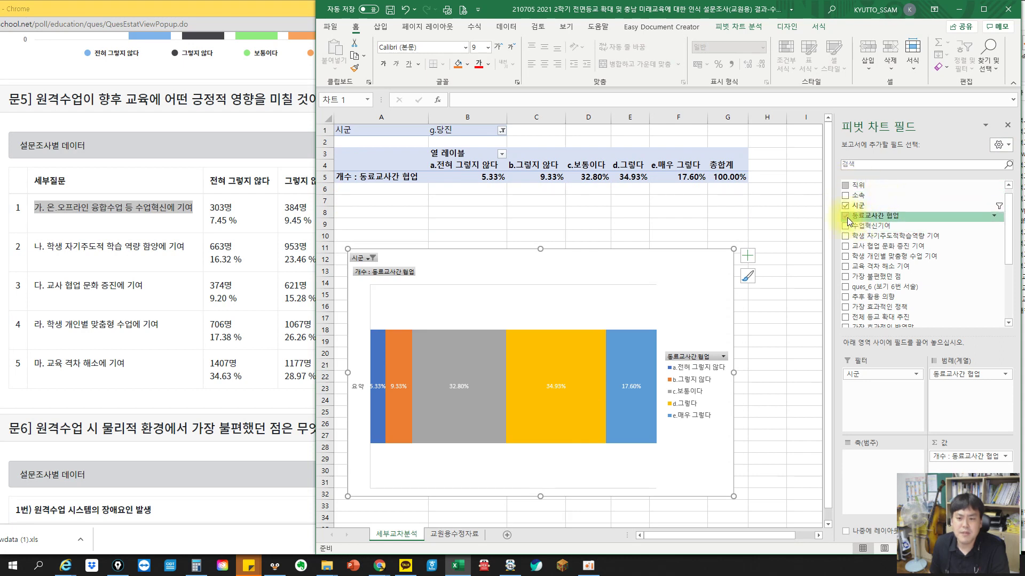
left_click(846, 185)
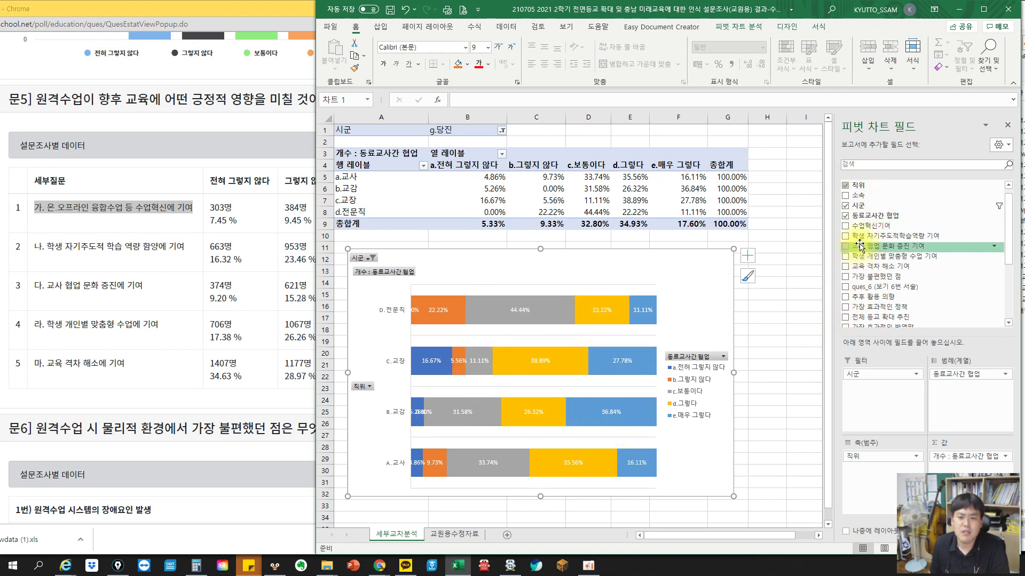
left_click(958, 376)
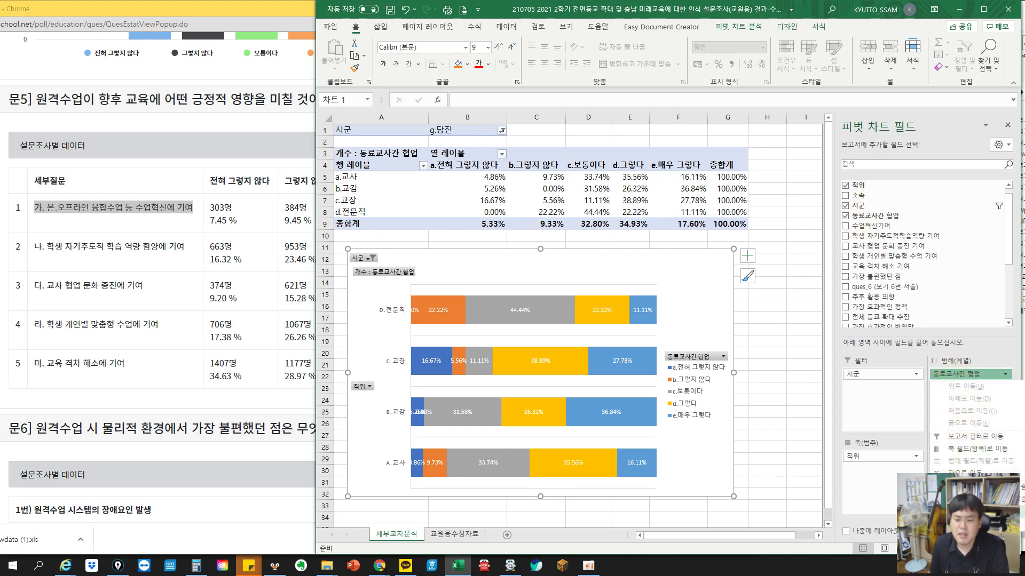
left_click(960, 511)
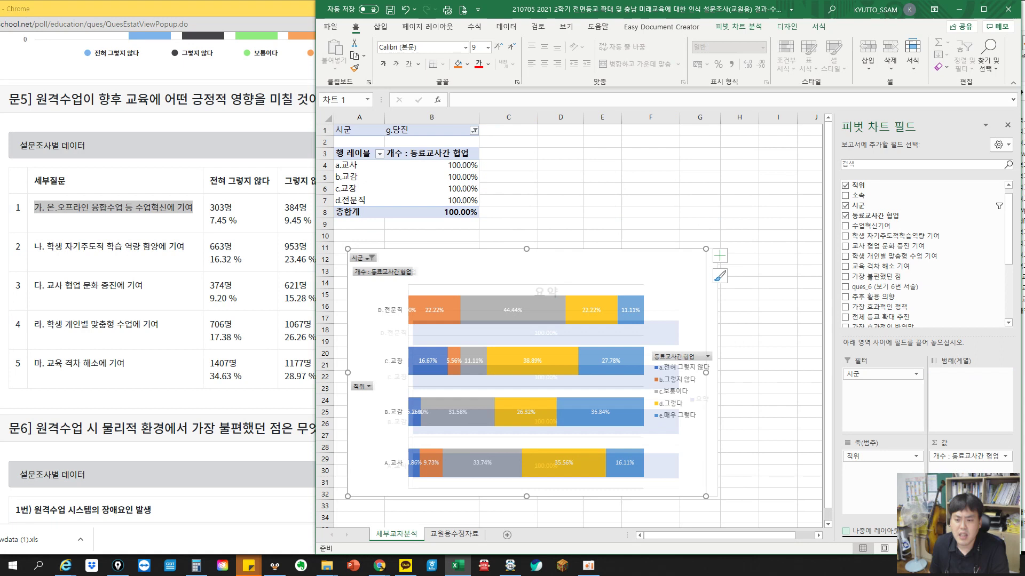
left_click(966, 456)
left_click(959, 430)
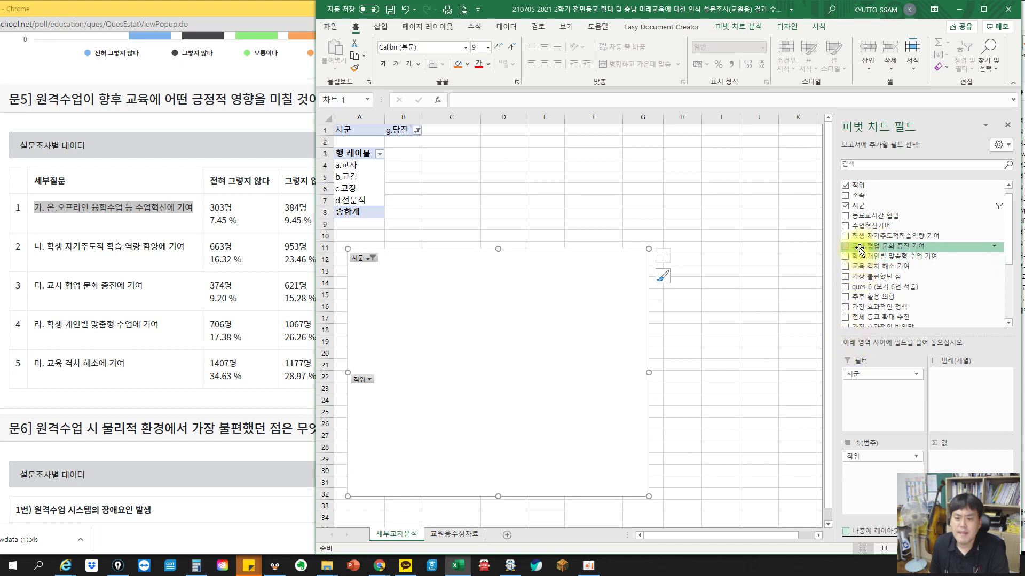
left_click_drag(850, 231, 956, 388)
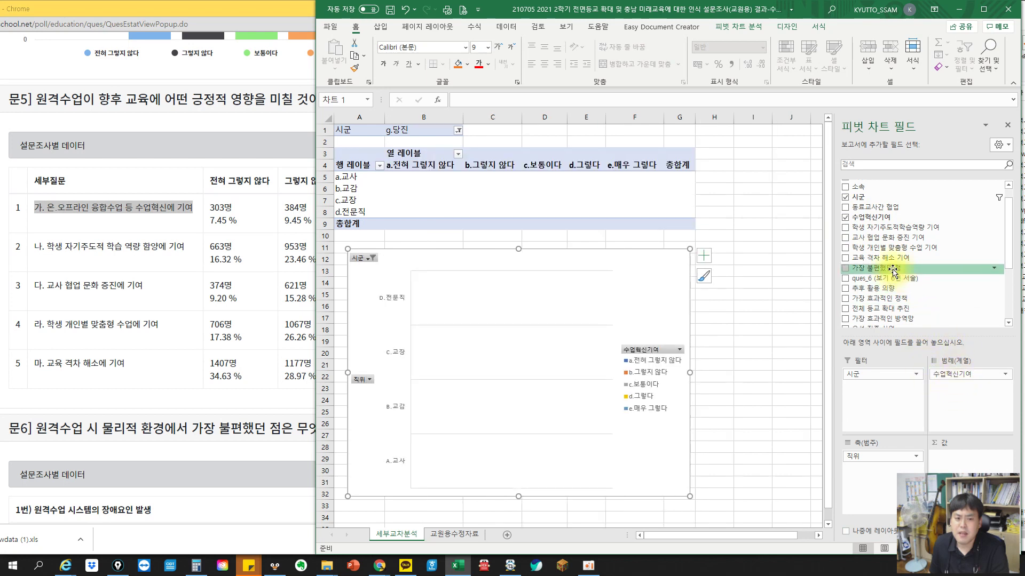
left_click_drag(854, 218, 958, 467)
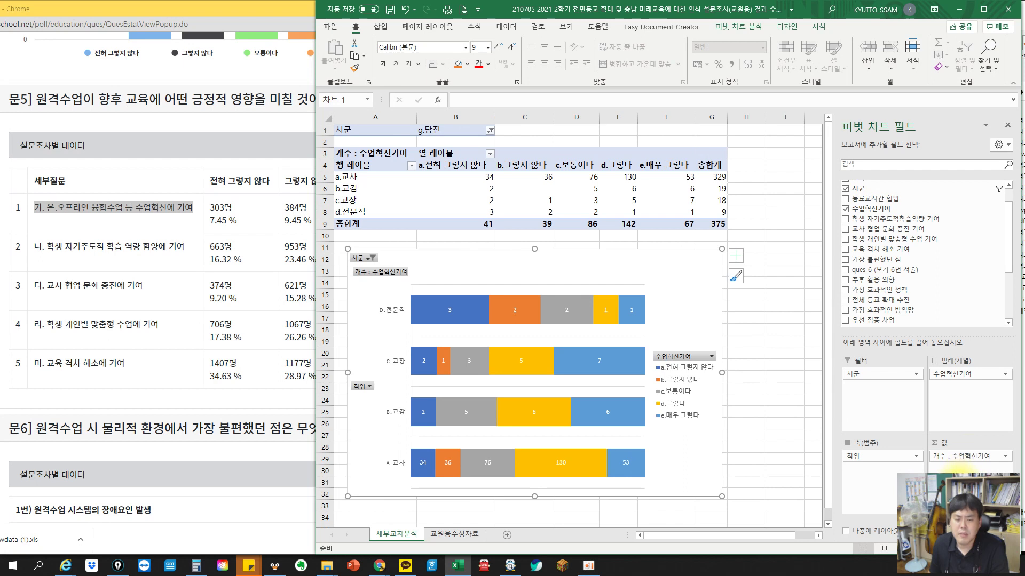
- Show the 개수 : 수업혁신기여 values as 행 합계 비율
left_click(967, 462)
left_click(973, 443)
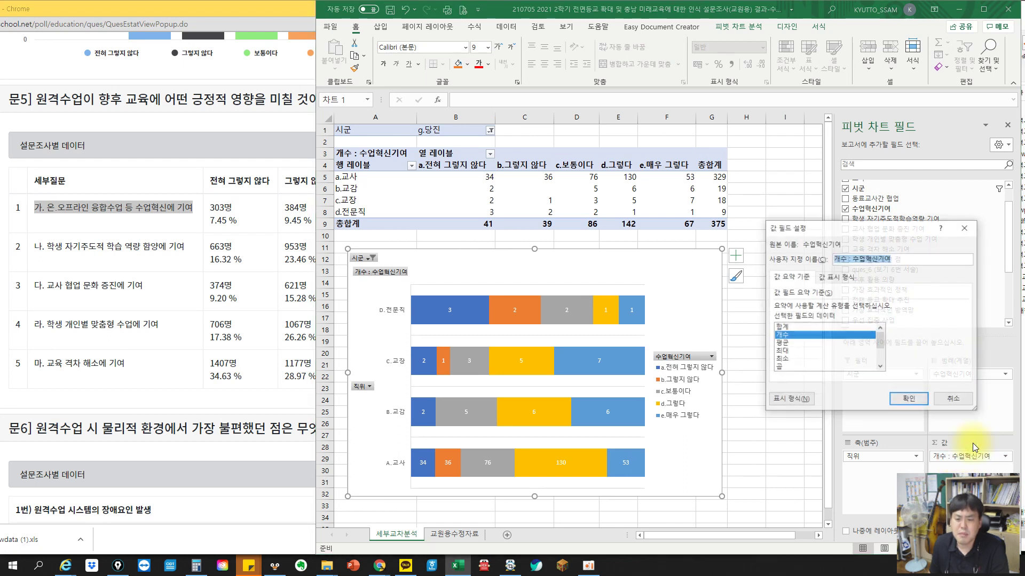
left_click(847, 278)
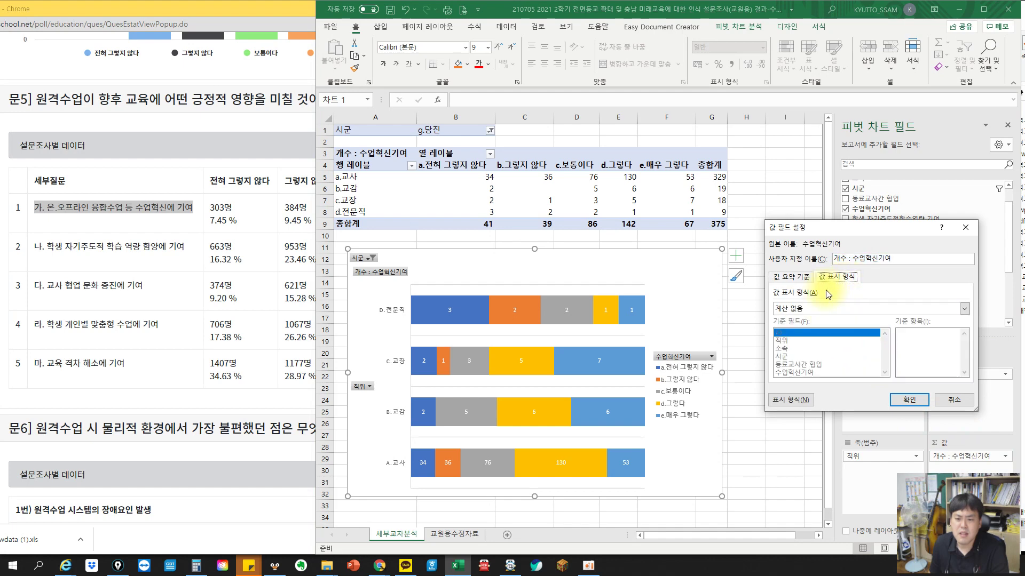
left_click(815, 310)
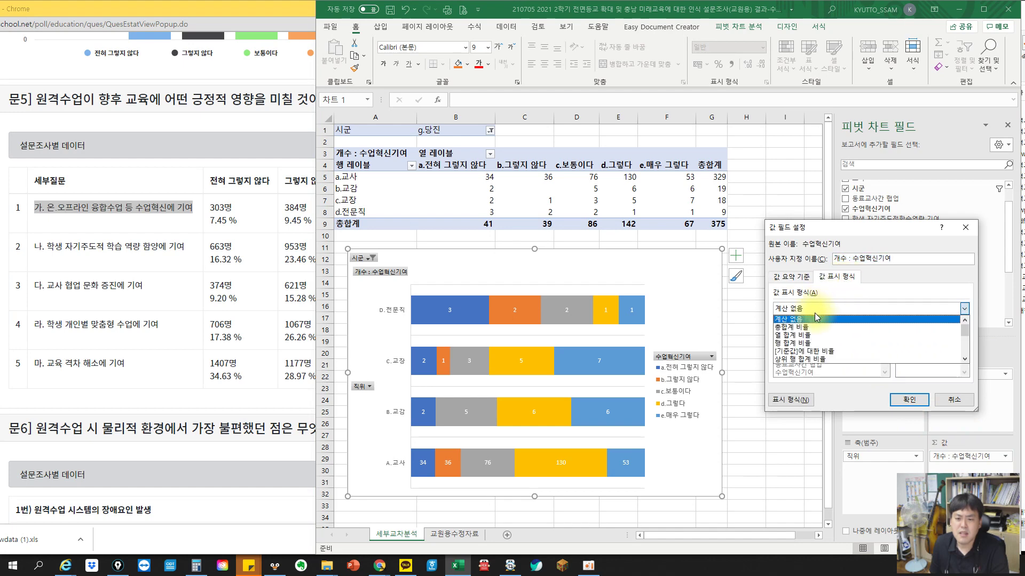
left_click(814, 344)
left_click(905, 398)
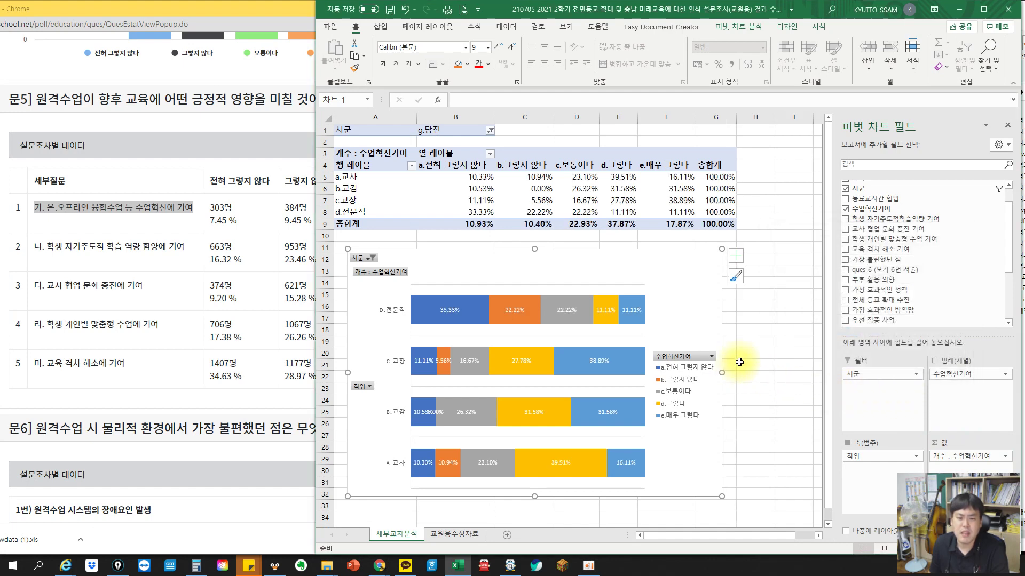
- Filter the pivot chart's 시군 field to k.청양
left_click(754, 355)
left_click(580, 341)
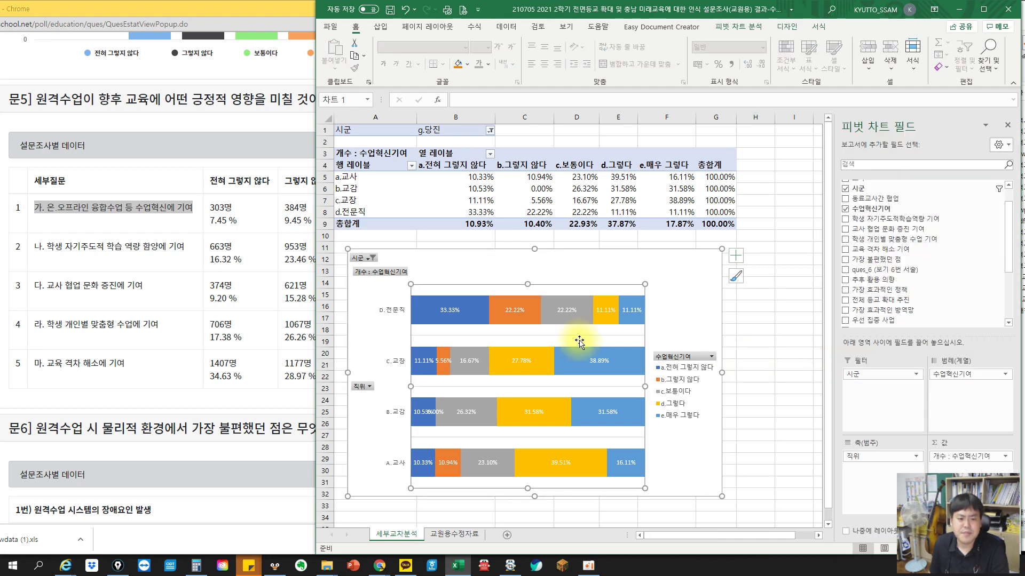
left_click(361, 260)
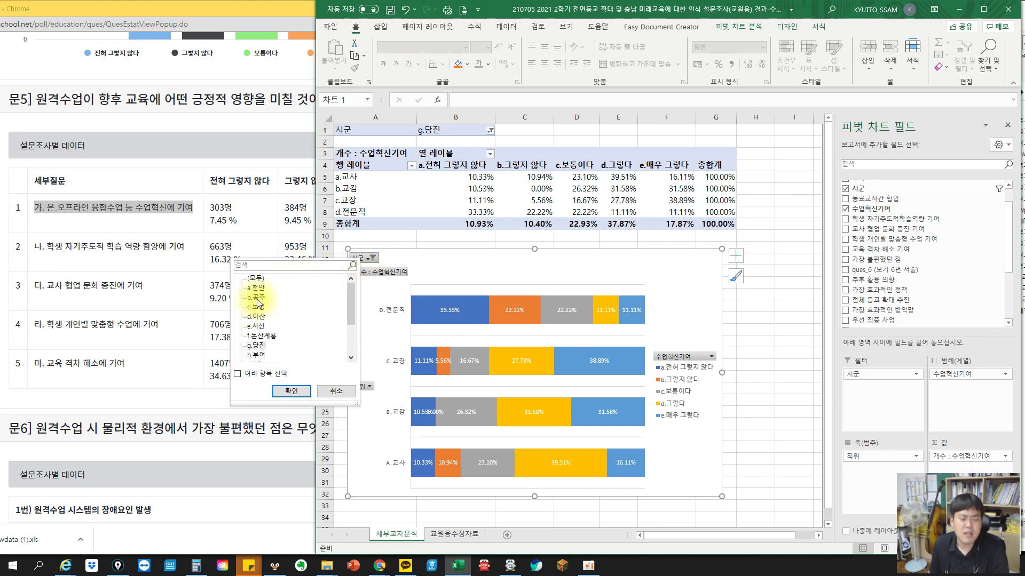
scroll(262, 341, "down", 1)
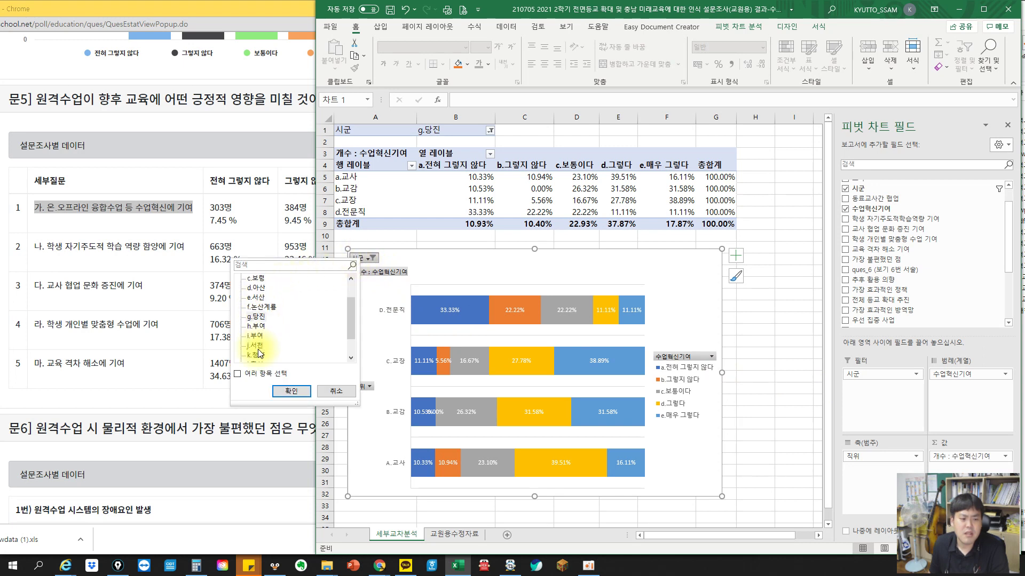
left_click(278, 389)
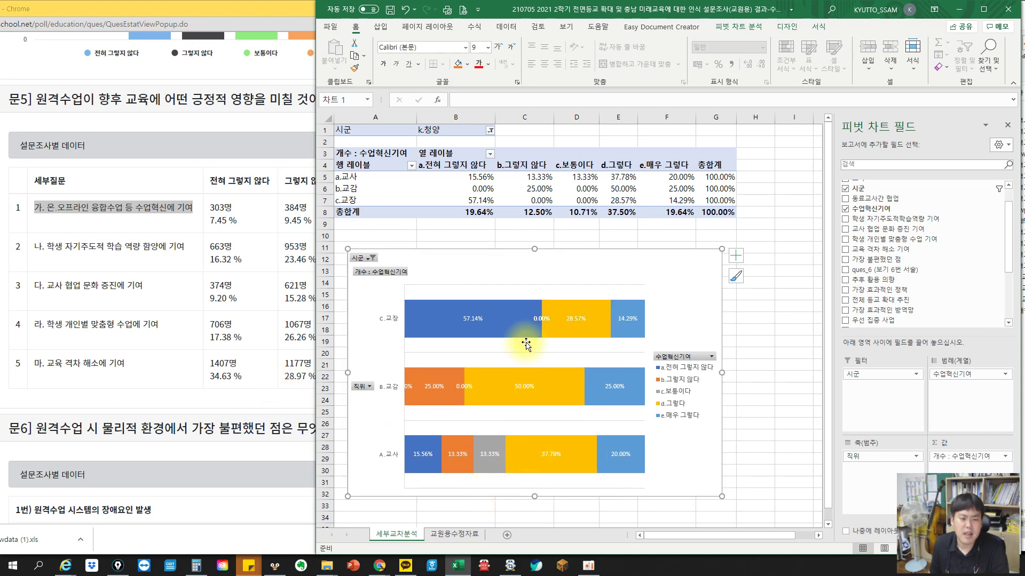
- Remove the 시군 field from the pivot chart's filters and add it back as a filter
left_click(917, 376)
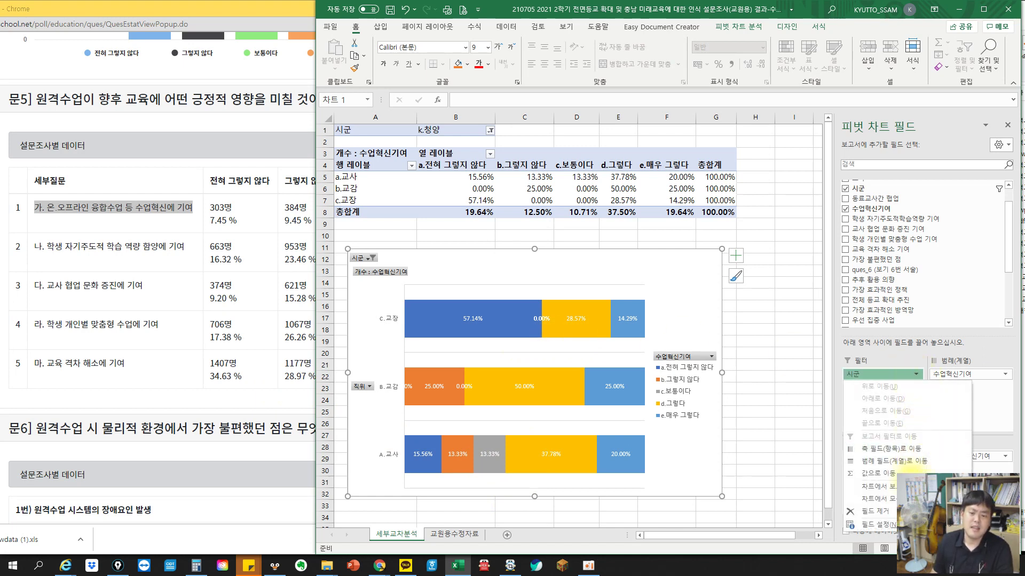
left_click(888, 506)
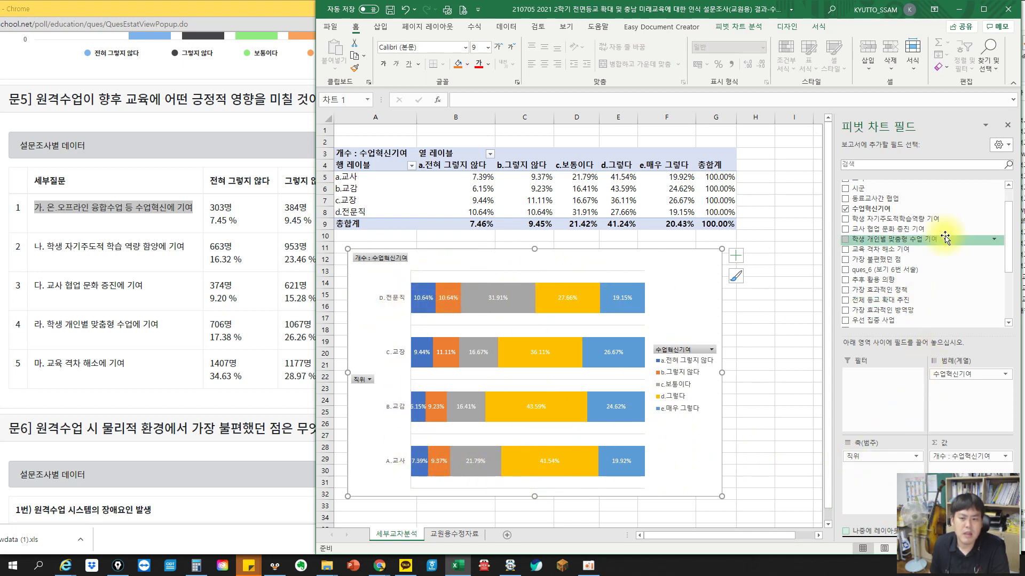
scroll(860, 214, "up", 1)
left_click_drag(861, 215, 872, 394)
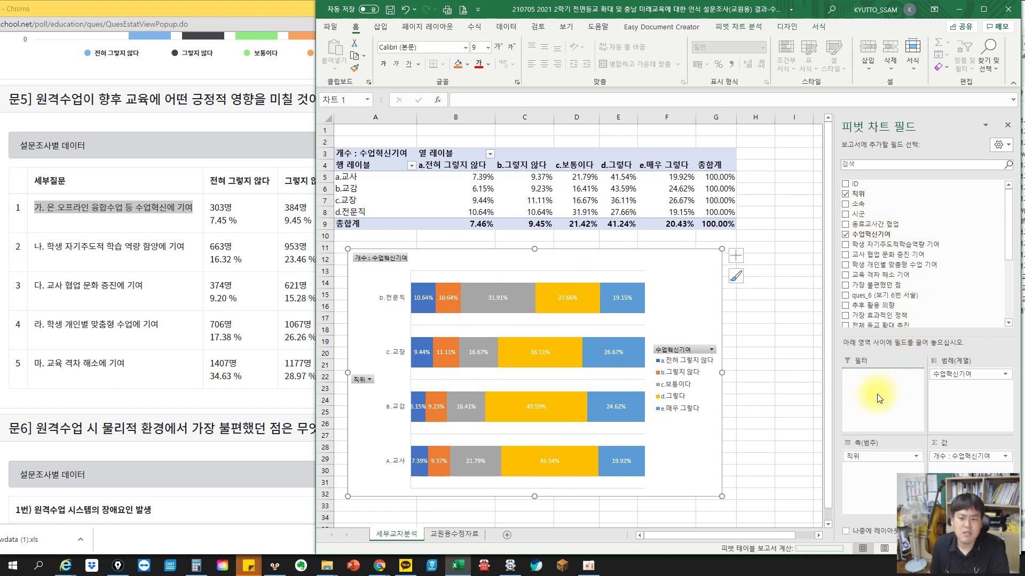
- Filter 시군 to b.공주 and inspect the 보통이다 and 그렇다 series in the bars by position
left_click(367, 258)
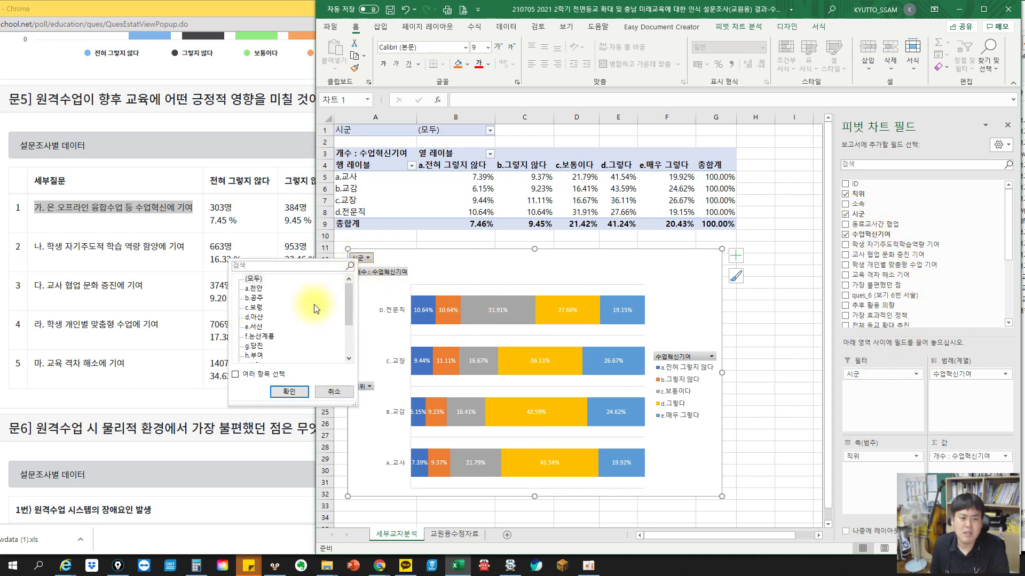
left_click(278, 392)
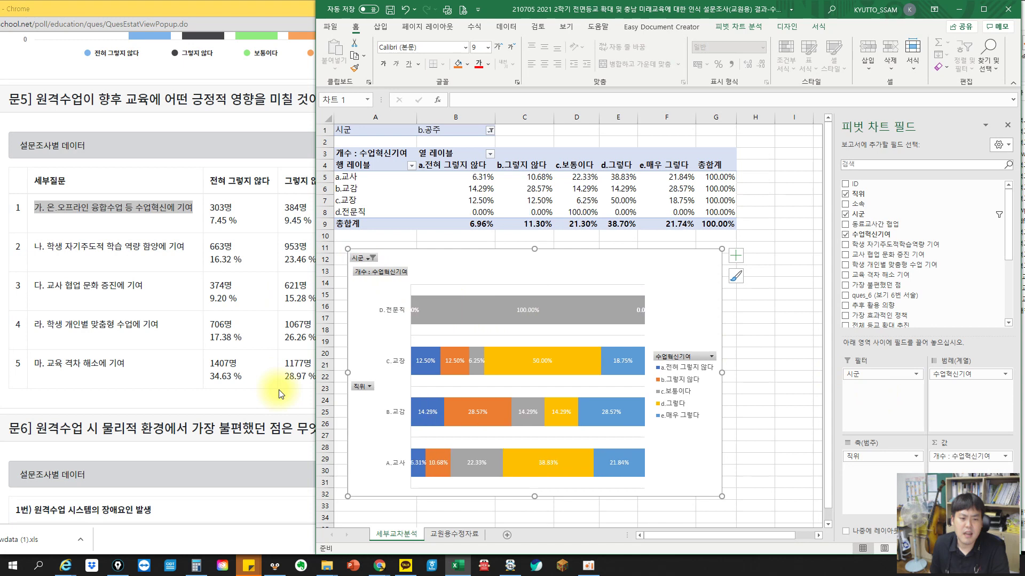
left_click(440, 321)
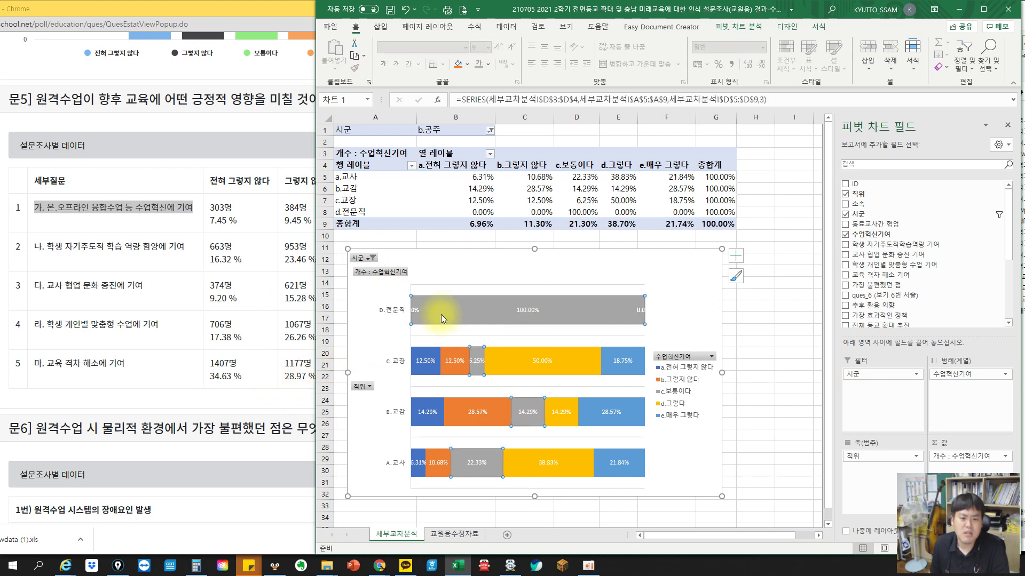
left_click(517, 367)
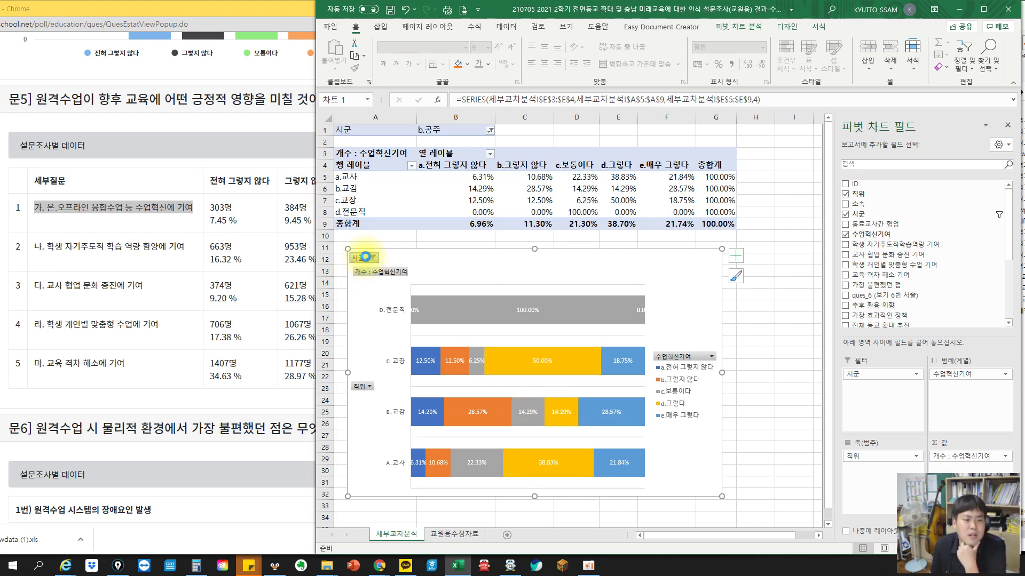
- Change the 시군 filter from 공주 to k.청양 and inspect the 교사 bar's 그렇다 segment
left_click(368, 257)
scroll(303, 340, "down", 1)
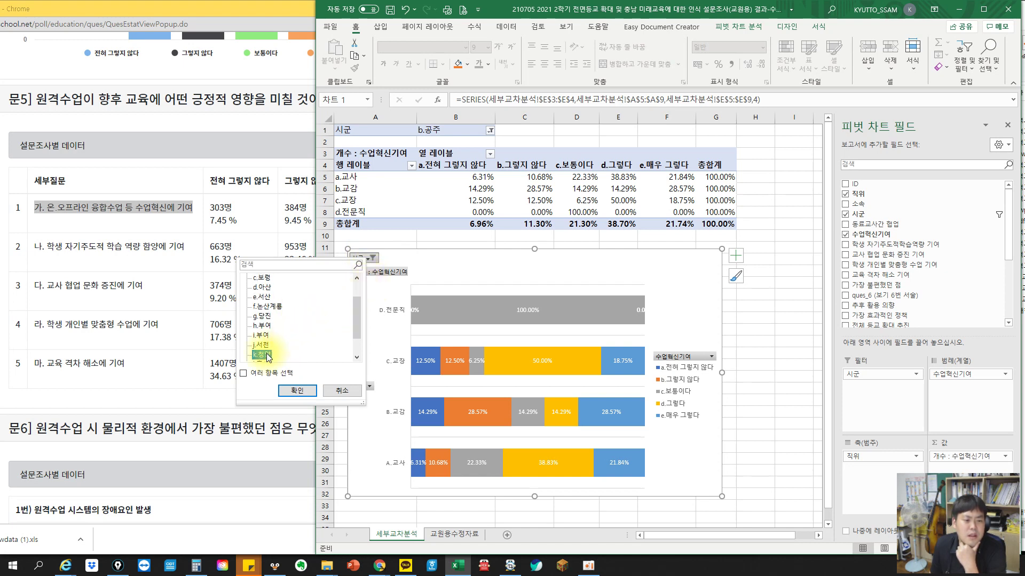
left_click(298, 390)
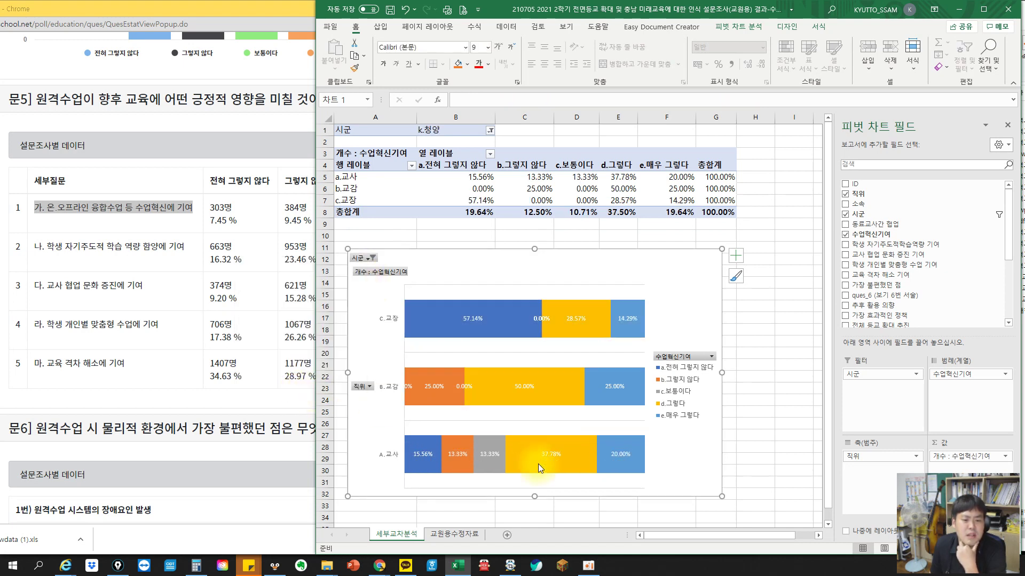
mouse_move(545, 460)
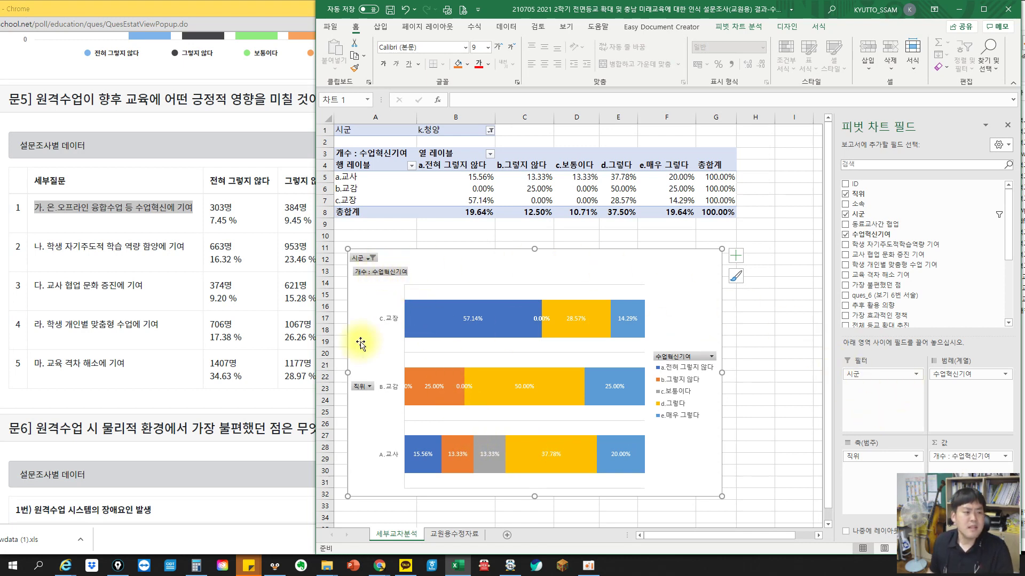
scroll(267, 345, "down", 2)
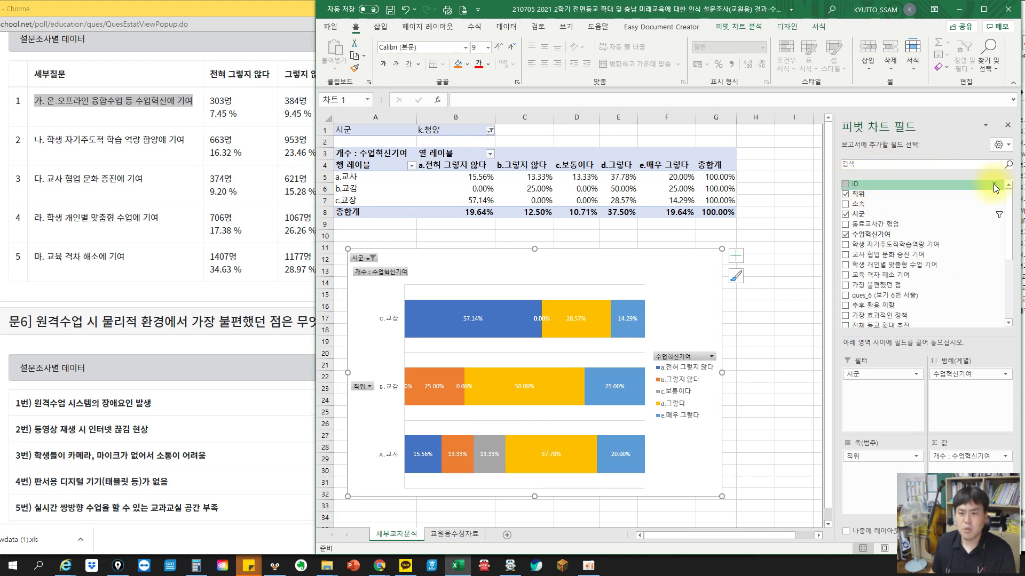
left_click(953, 376)
left_click(959, 356)
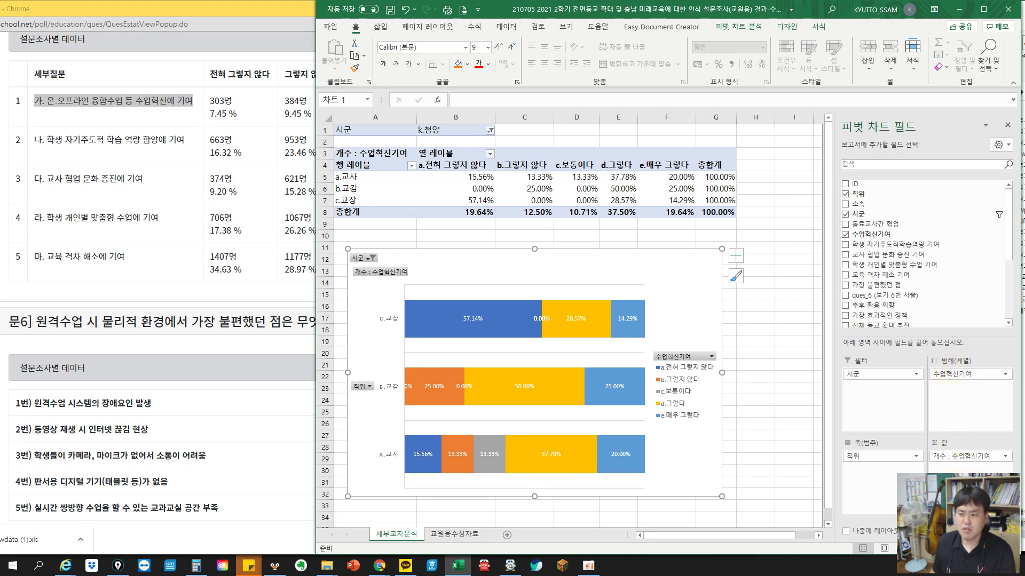
- Review the pivot chart's field layout: 수업혁신기여 as legend and value, 직위 as axis, and 시군 as filter with its chart filter control
mouse_move(944, 382)
left_mouse_down()
mouse_move(988, 359)
mouse_move(961, 399)
left_mouse_up()
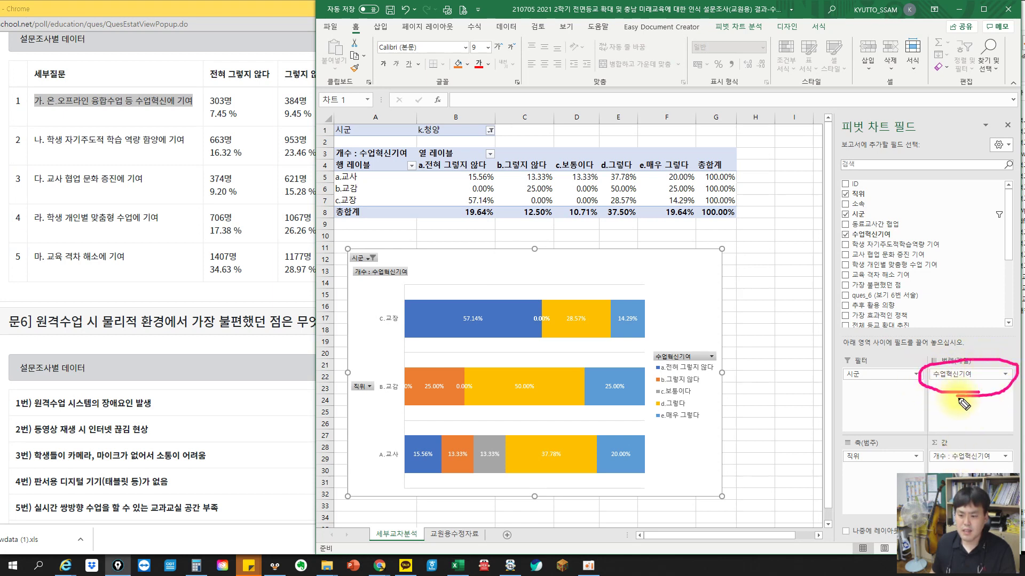
mouse_move(978, 465)
left_mouse_down()
mouse_move(915, 464)
mouse_move(1011, 448)
mouse_move(960, 470)
mouse_move(972, 473)
left_mouse_up()
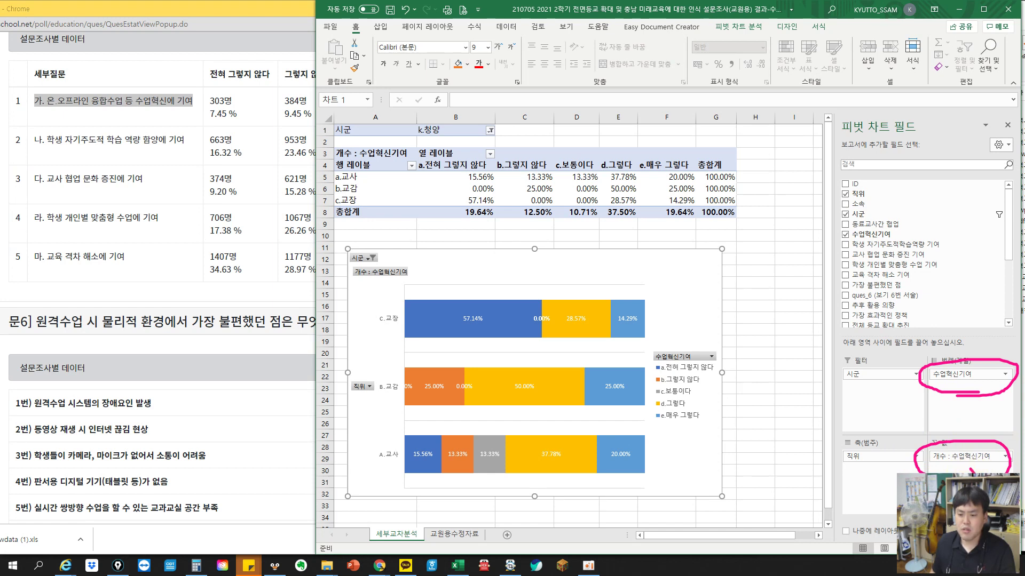
mouse_move(854, 468)
left_mouse_down()
mouse_move(838, 451)
mouse_move(858, 473)
left_mouse_up()
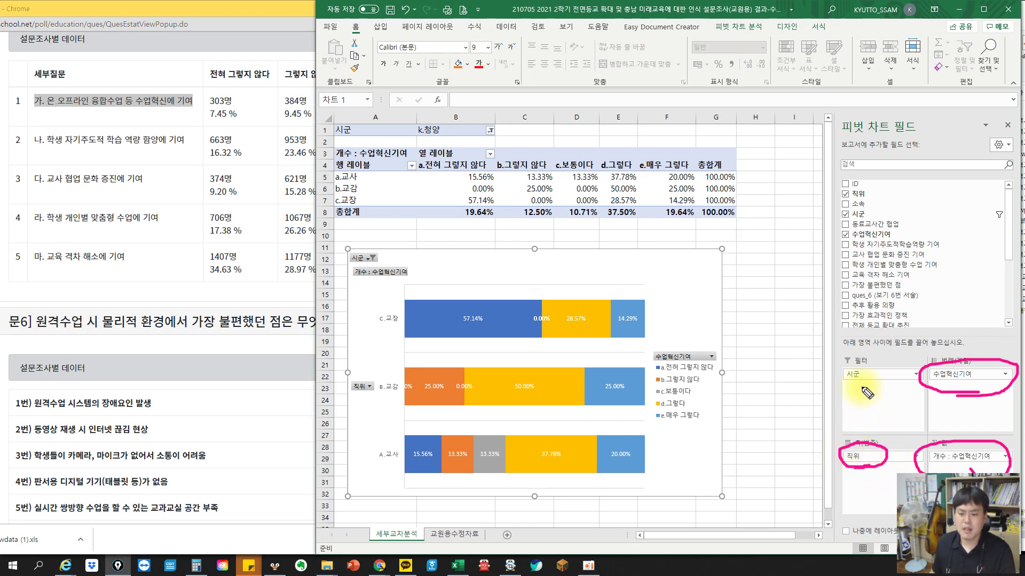
mouse_move(850, 386)
left_mouse_down()
mouse_move(863, 370)
mouse_move(862, 391)
left_mouse_up()
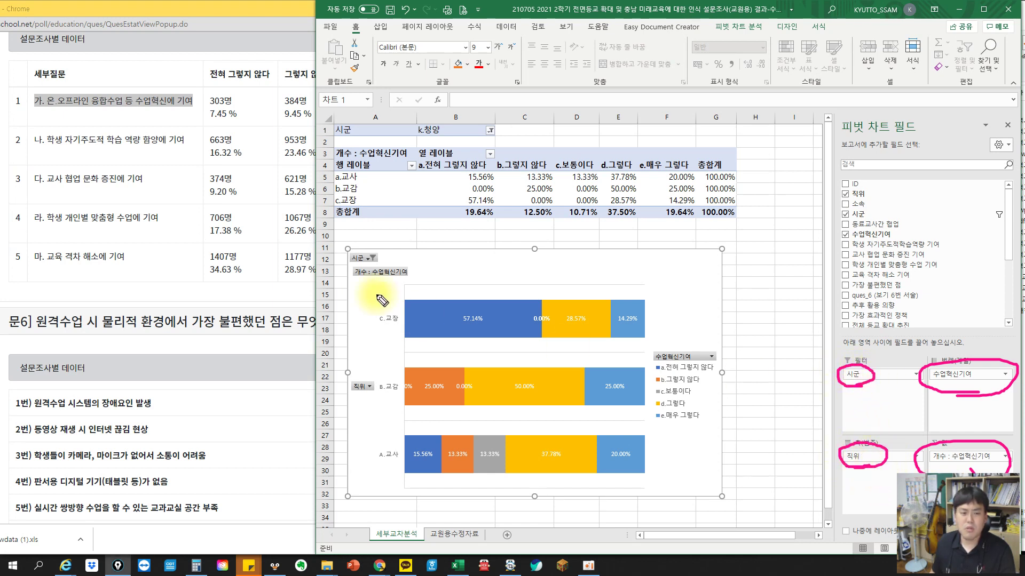
mouse_move(373, 265)
left_mouse_down()
mouse_move(390, 242)
mouse_move(392, 260)
mouse_move(403, 253)
left_mouse_up()
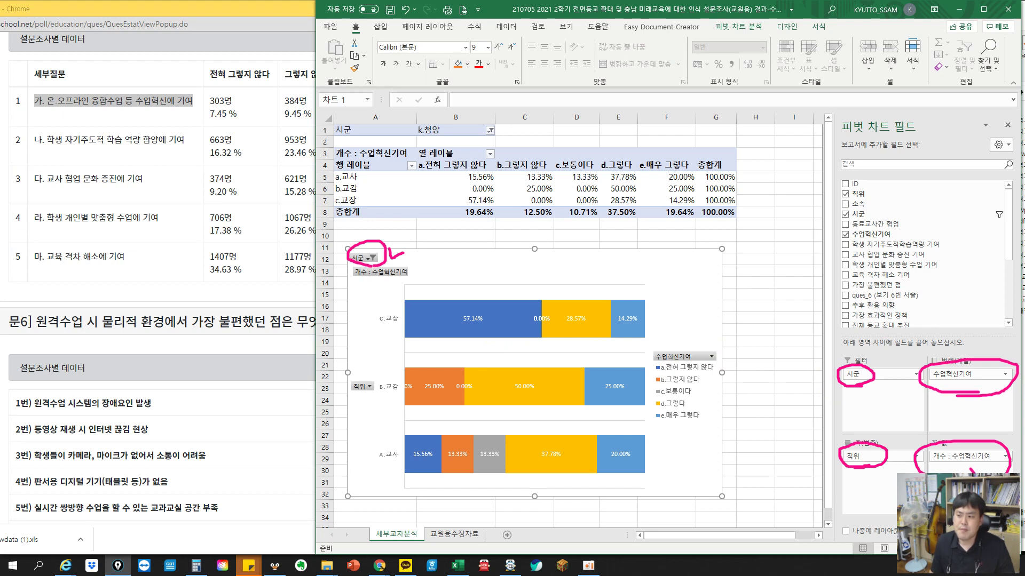
key("Escape")
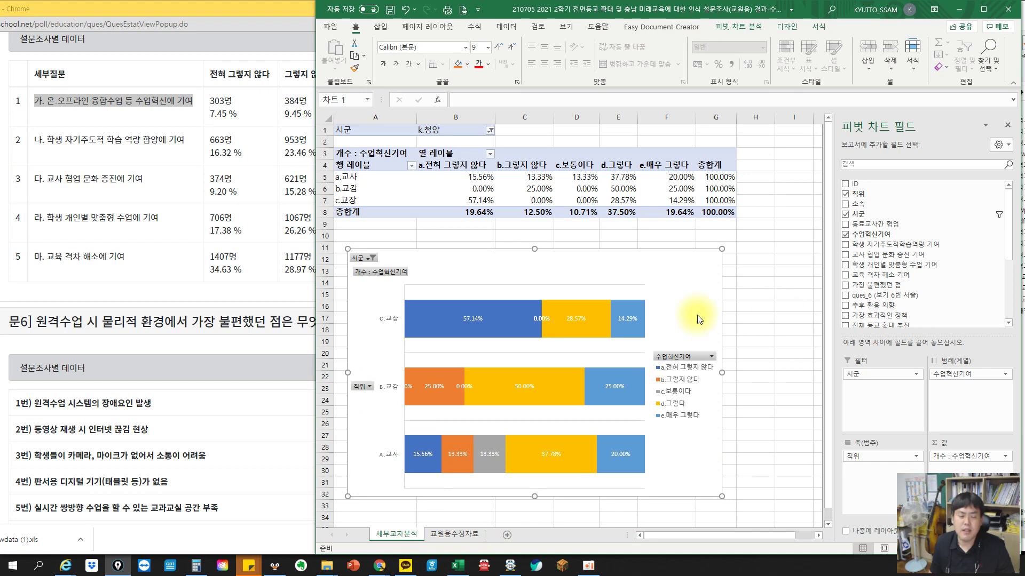
- Look at the source survey data on the 교원용수정자료 sheet and return to the 세부교차분석 sheet
left_click(440, 535)
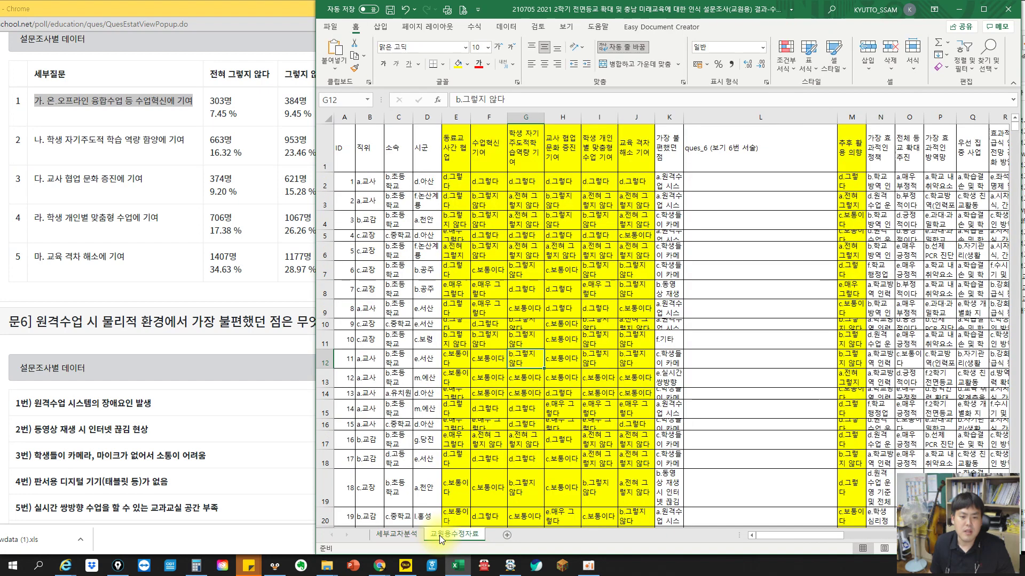
left_click(387, 537)
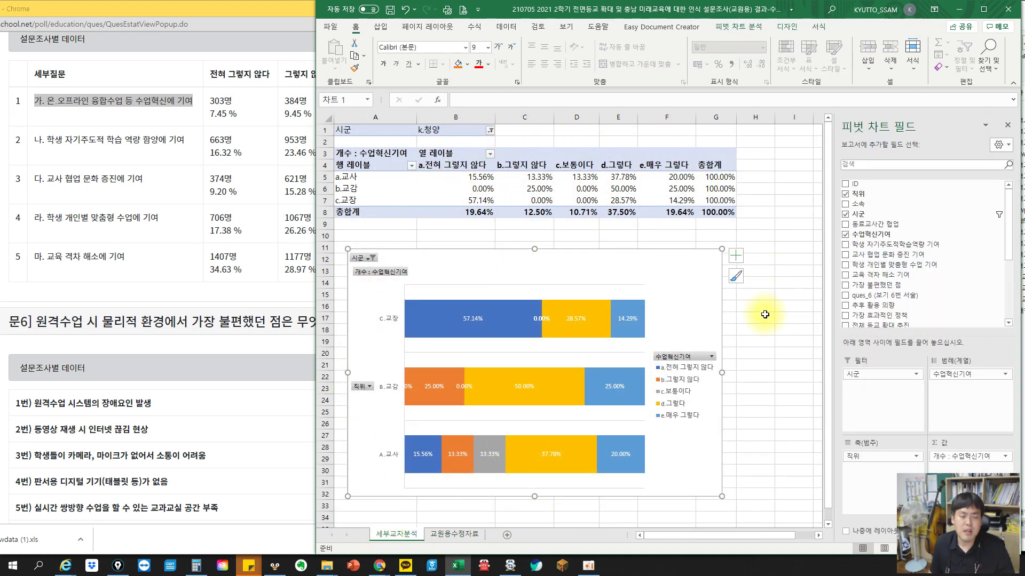